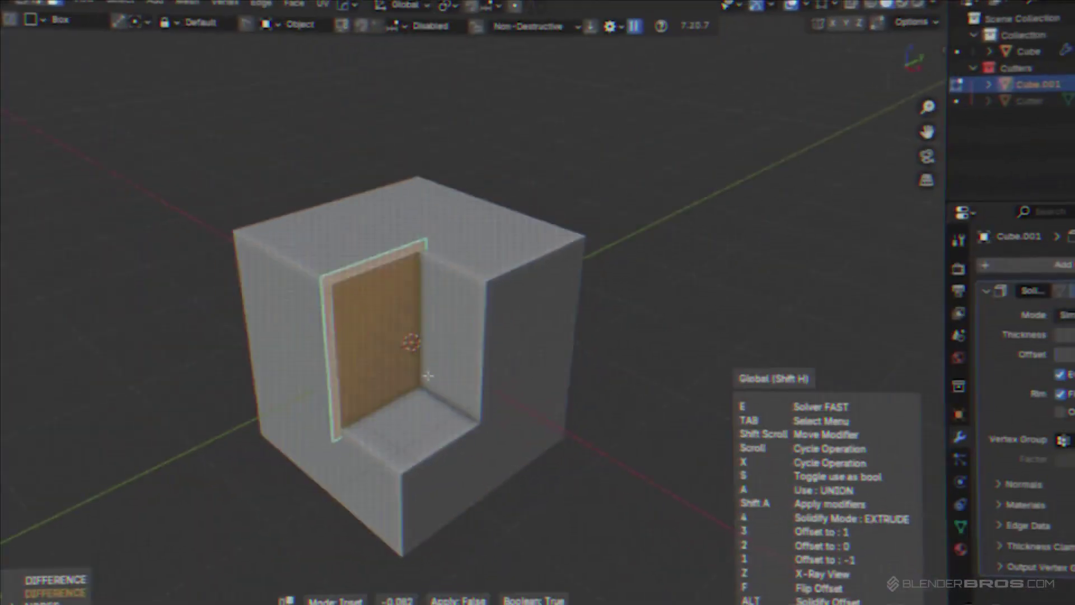
Switch the boolean cut on the notch's inner wall from Inset to Extrude, and accept the same face in Solidify mode.
key(i)
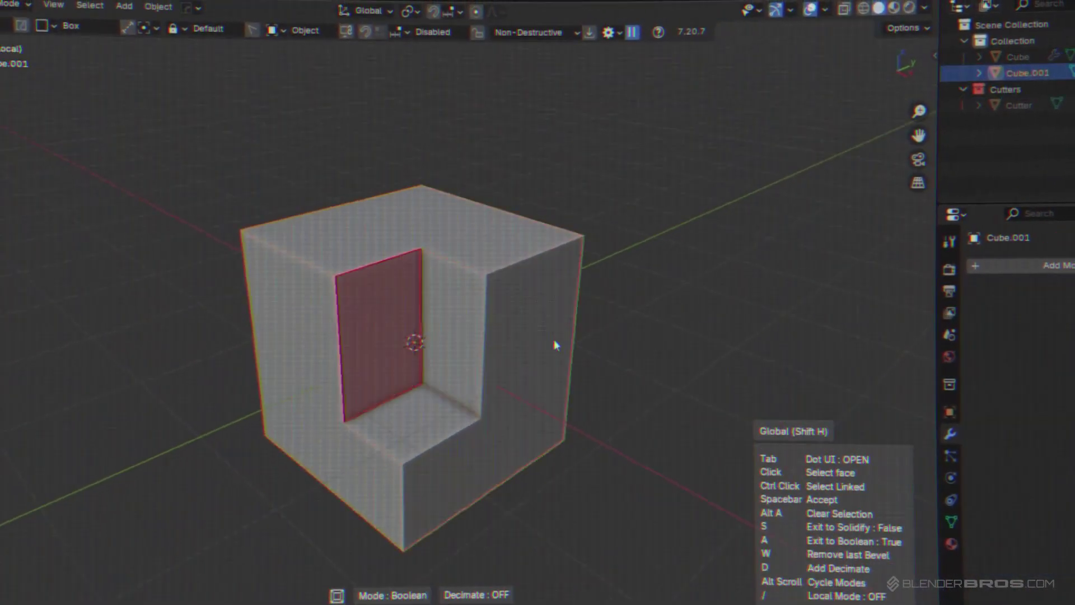
key(Tab)
click(557, 408)
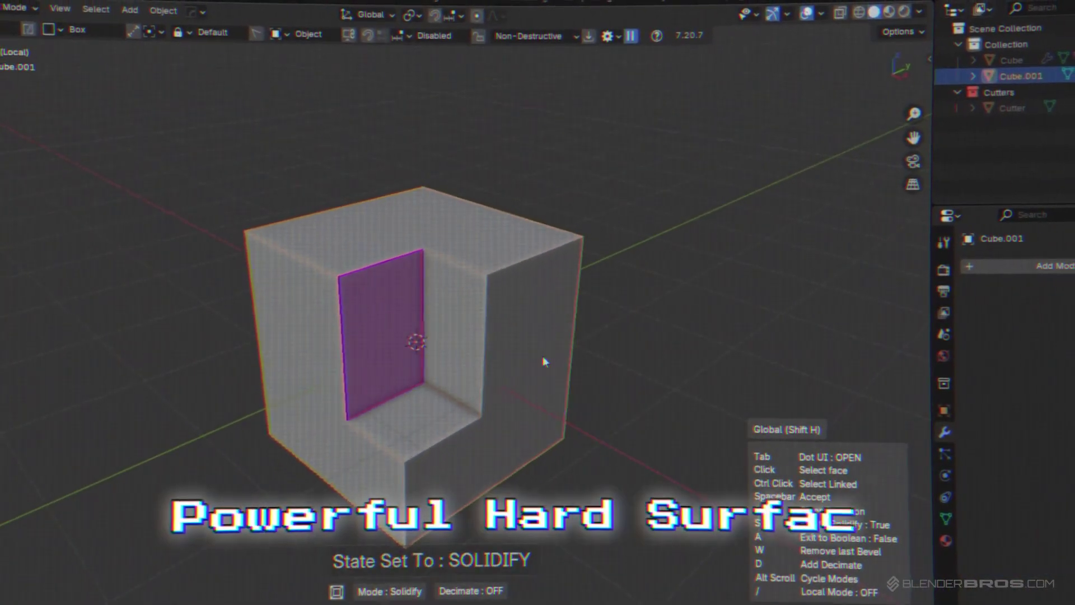
key(space)
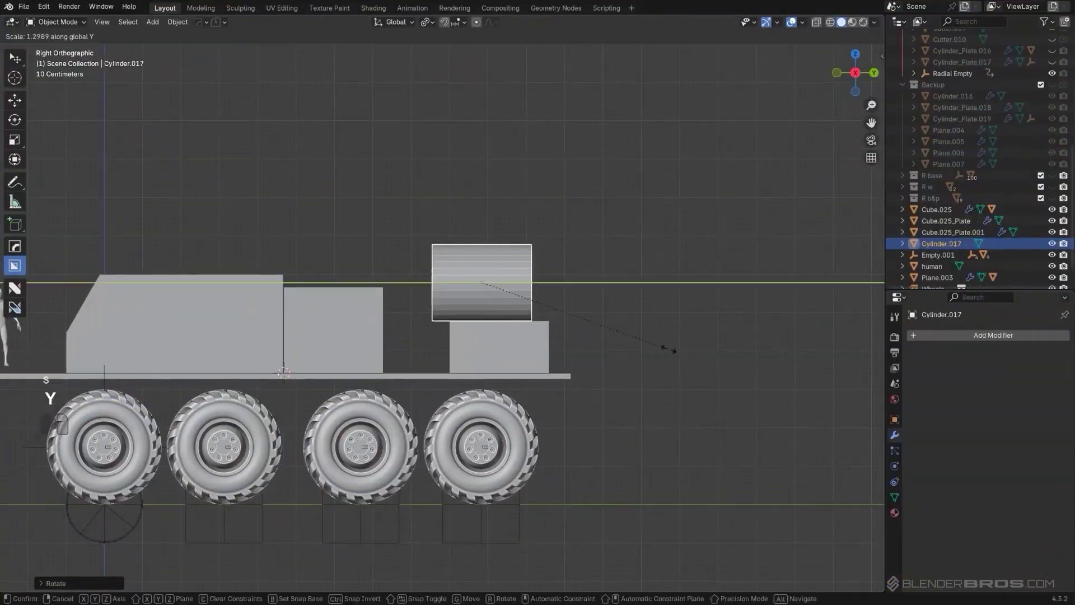
Move the selected face strip above the wheels down about 0.31 m along global Z and bevel it.
key(g)
key(z)
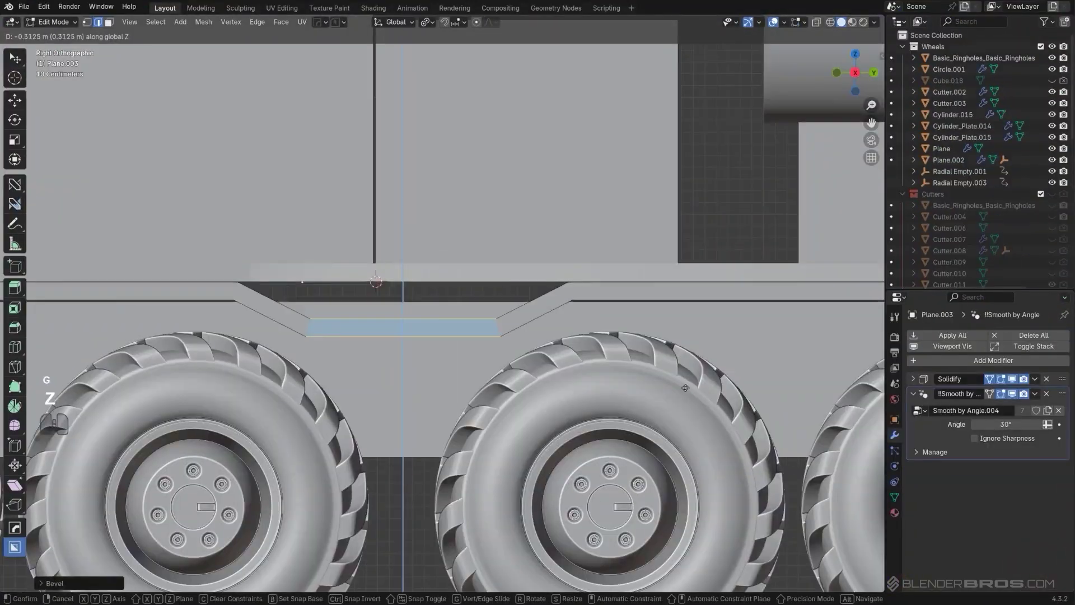
key(ctrl+b)
click(772, 295)
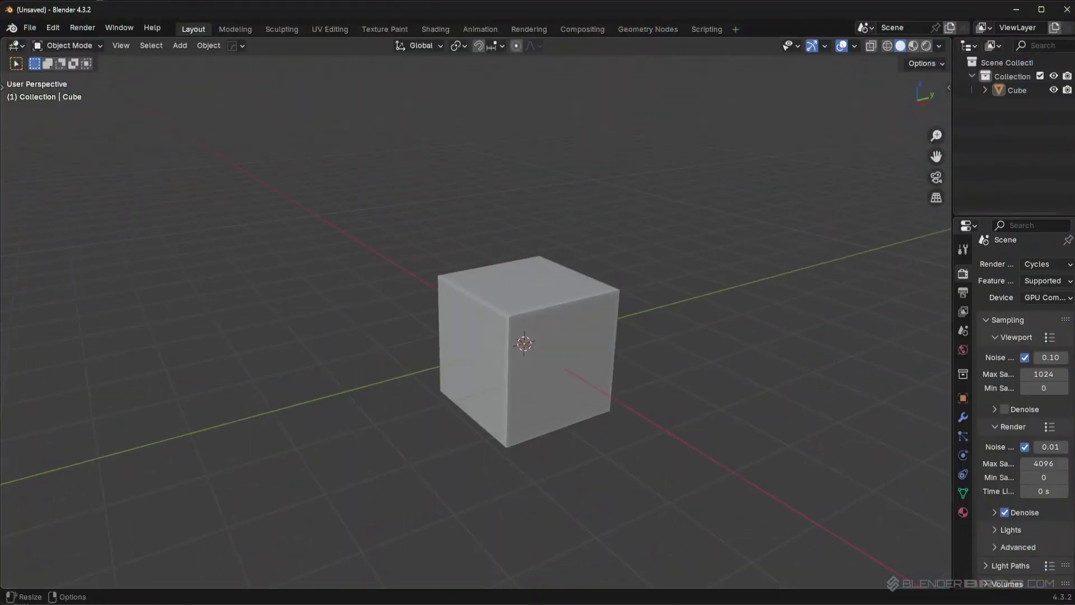
Activate BoxCutter for the cube, set its alignment to Object and cut a box-shaped notch out of the front corner.
click(525, 331)
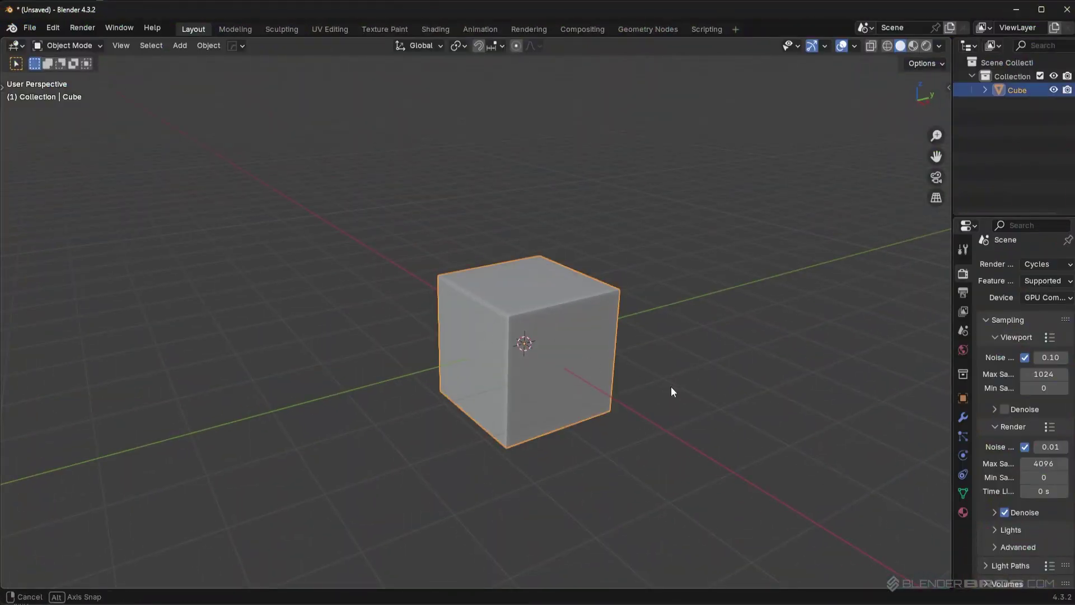
middle_drag(671, 387, 590, 371)
scroll(593, 382, up, 2)
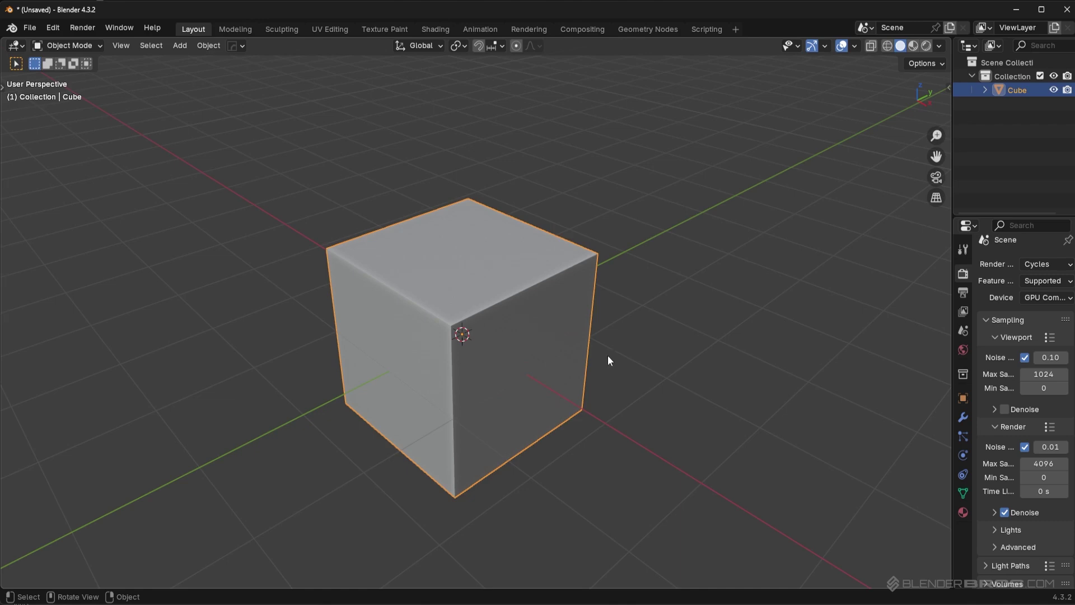
middle_drag(607, 358, 610, 380)
key(alt+w)
key(ctrl+d)
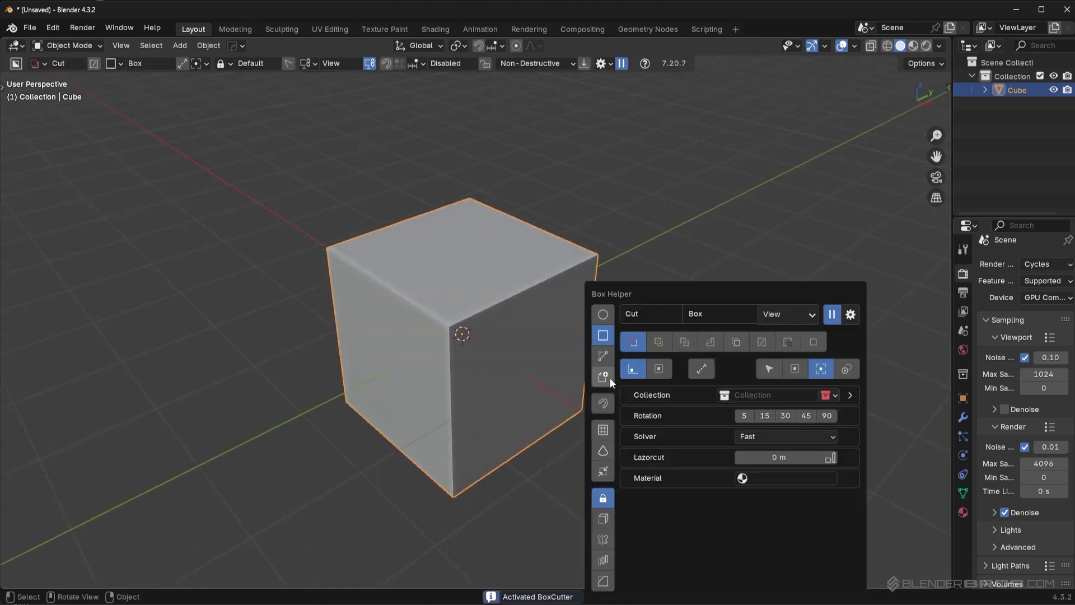
click(369, 61)
drag(467, 268, 418, 402)
click(420, 502)
middle_drag(613, 338, 603, 339)
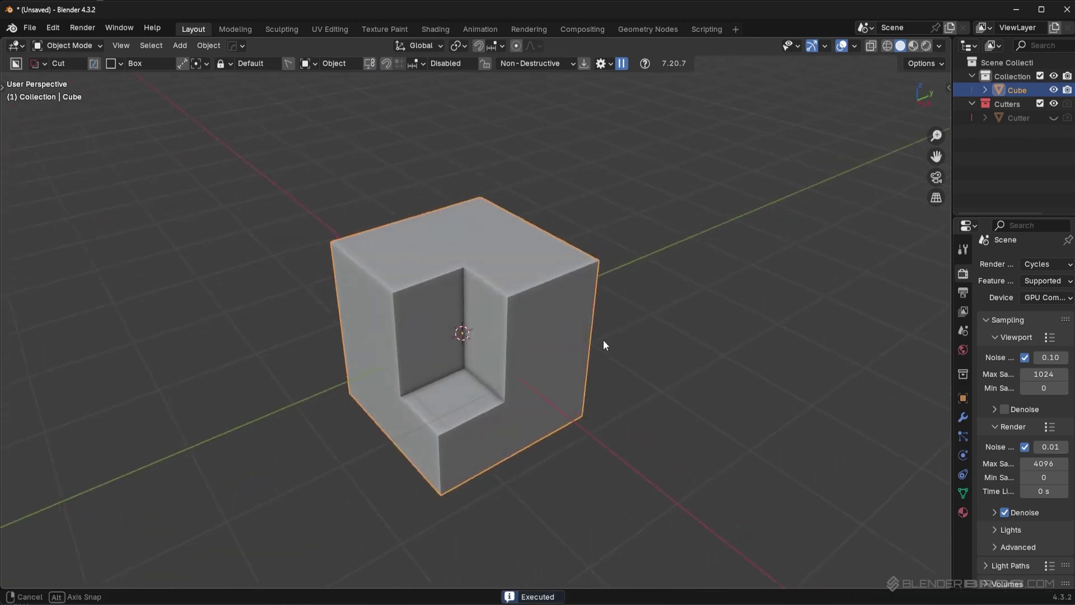
Start Face Extract on the notched cube, examine its contextual helper list by hiding and showing it, and leave the tool.
key(q)
mouse_move(462, 324)
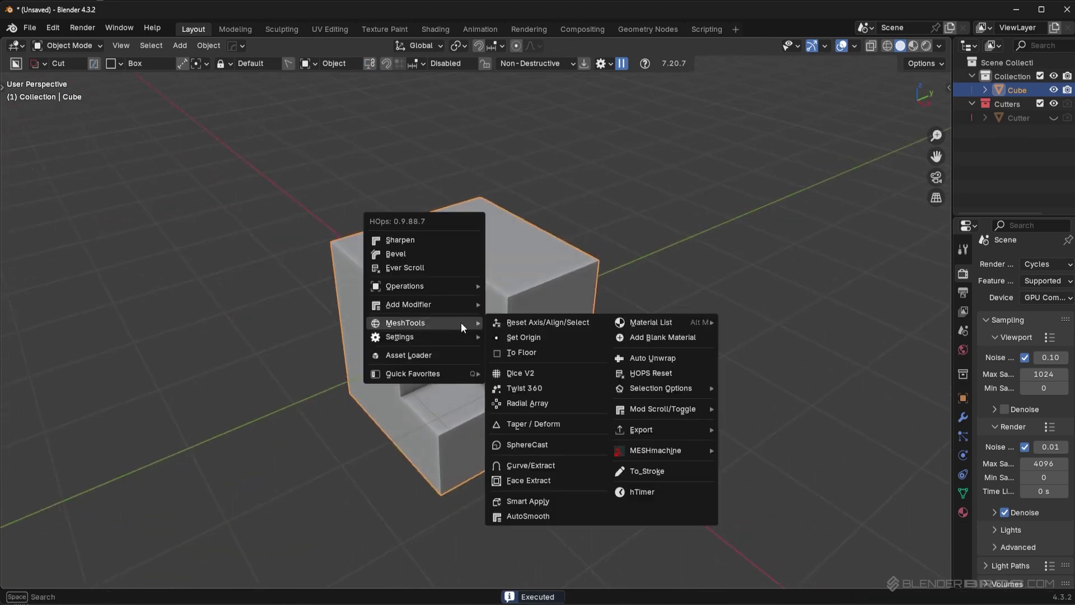
click(531, 482)
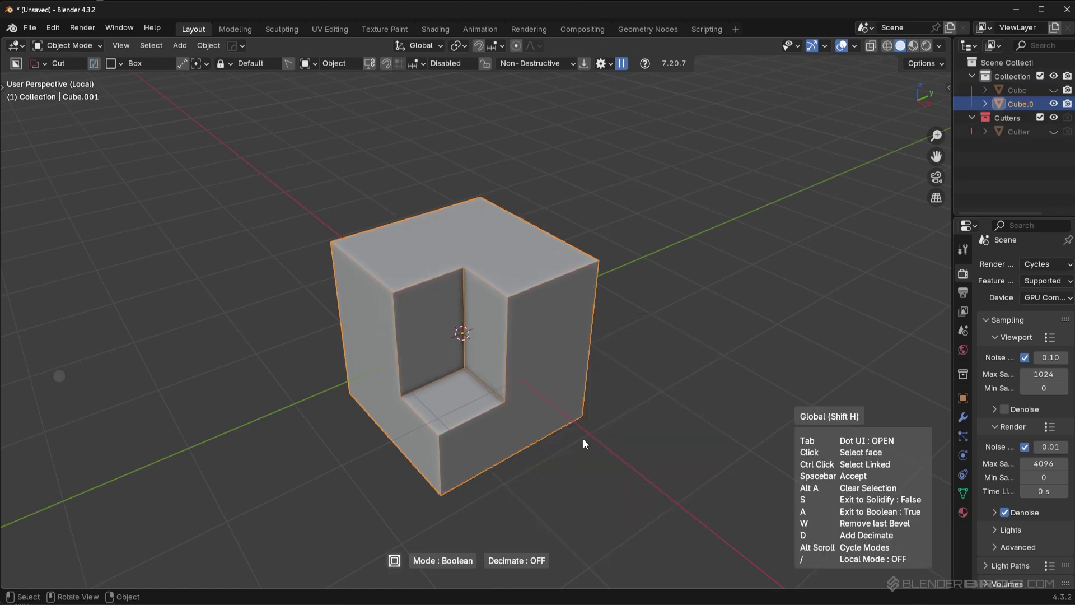
key(h)
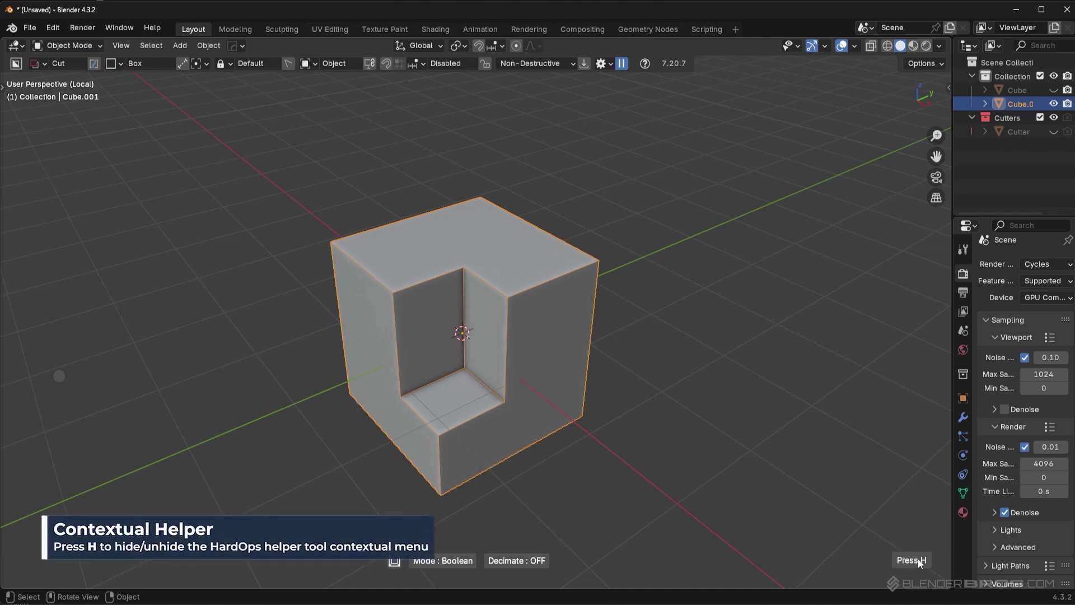
key(h)
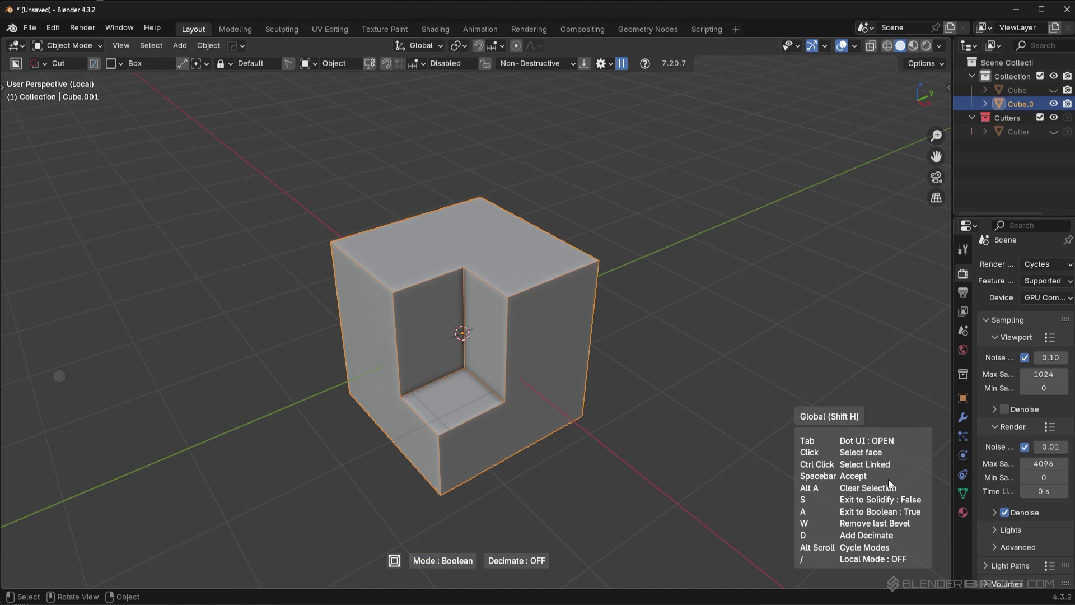
middle_drag(546, 335, 610, 313)
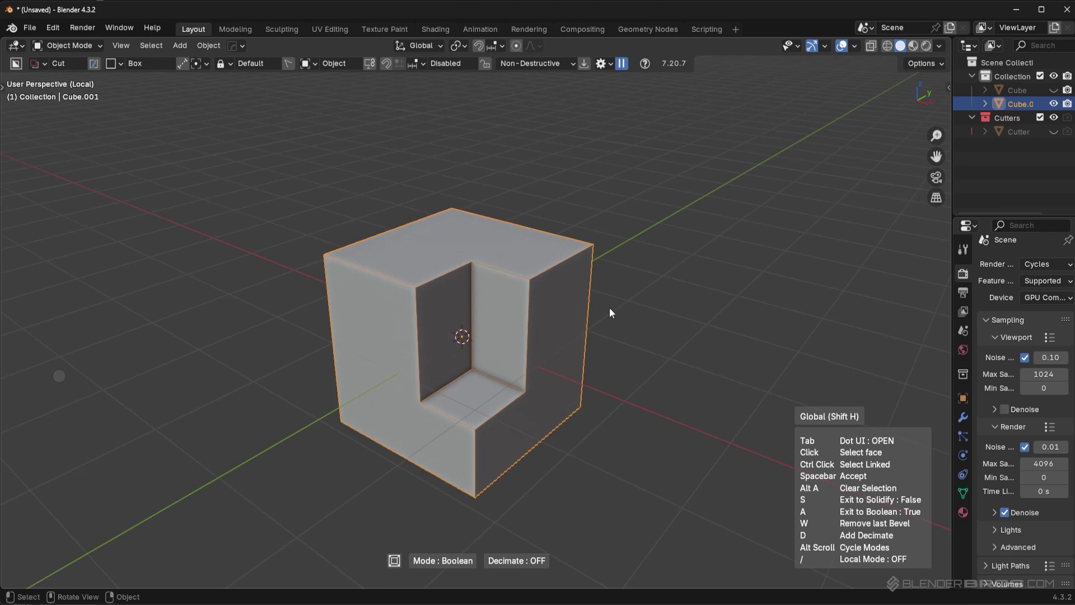
key(space)
Show the cube's modifier stack with a wider properties area and check the underlying mesh in Edit Mode.
click(963, 417)
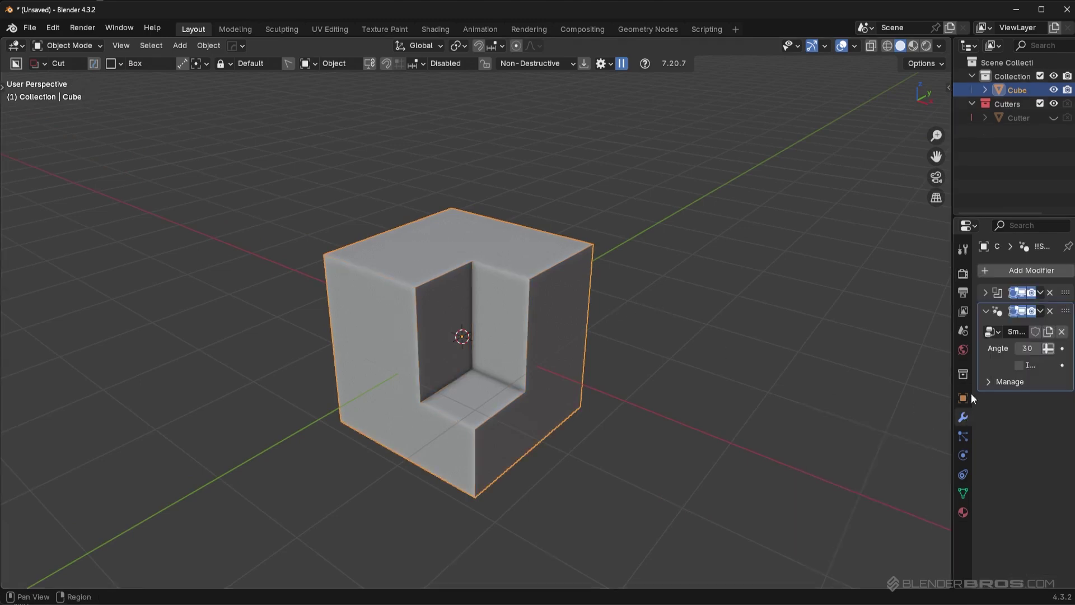
drag(953, 303, 889, 303)
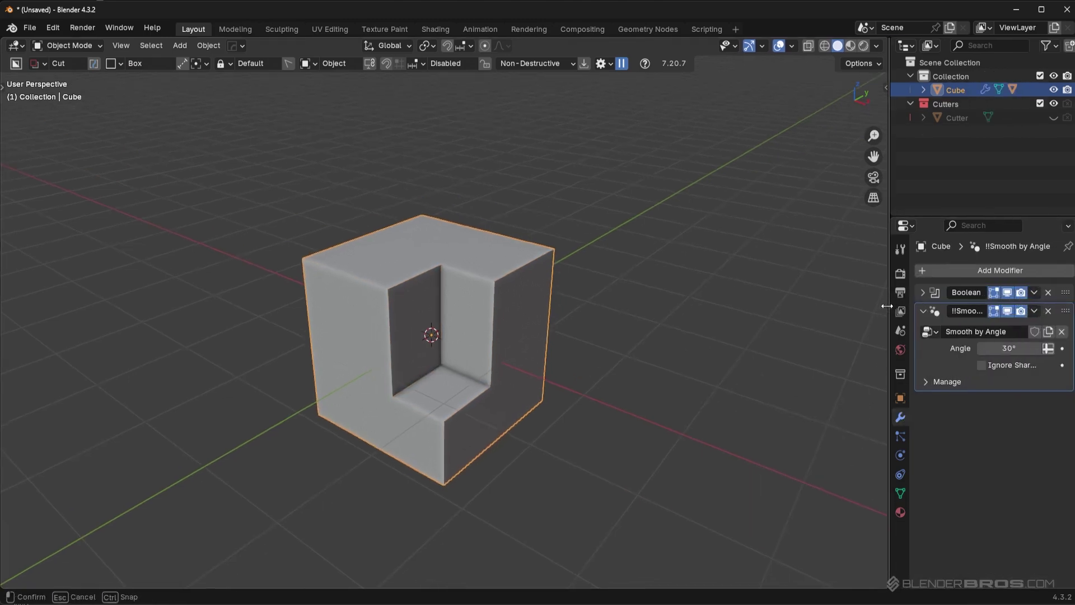
key(Tab)
scroll(452, 359, up, 2)
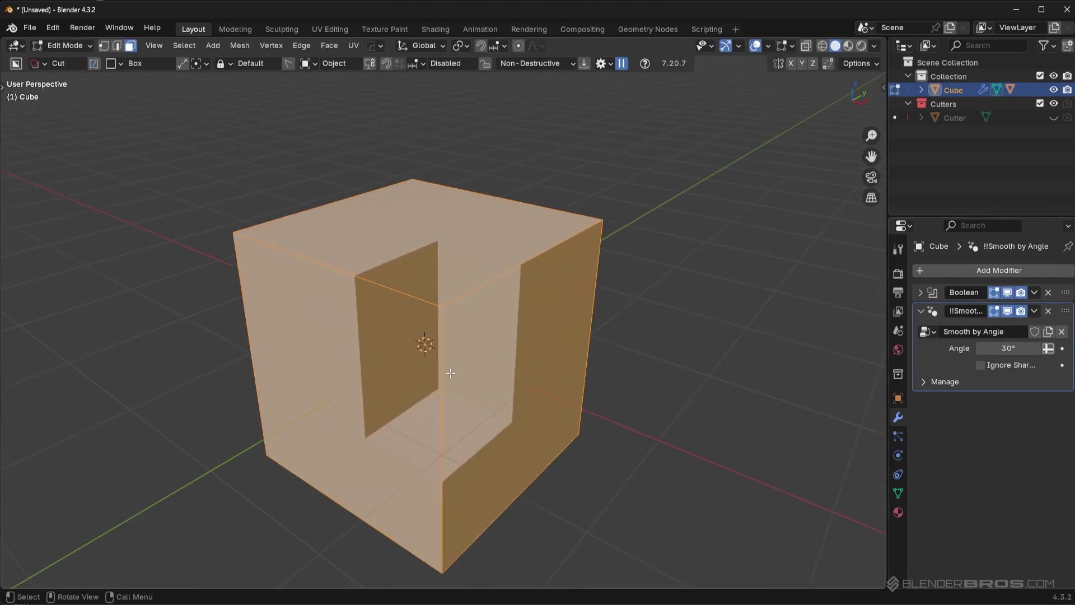
key(Tab)
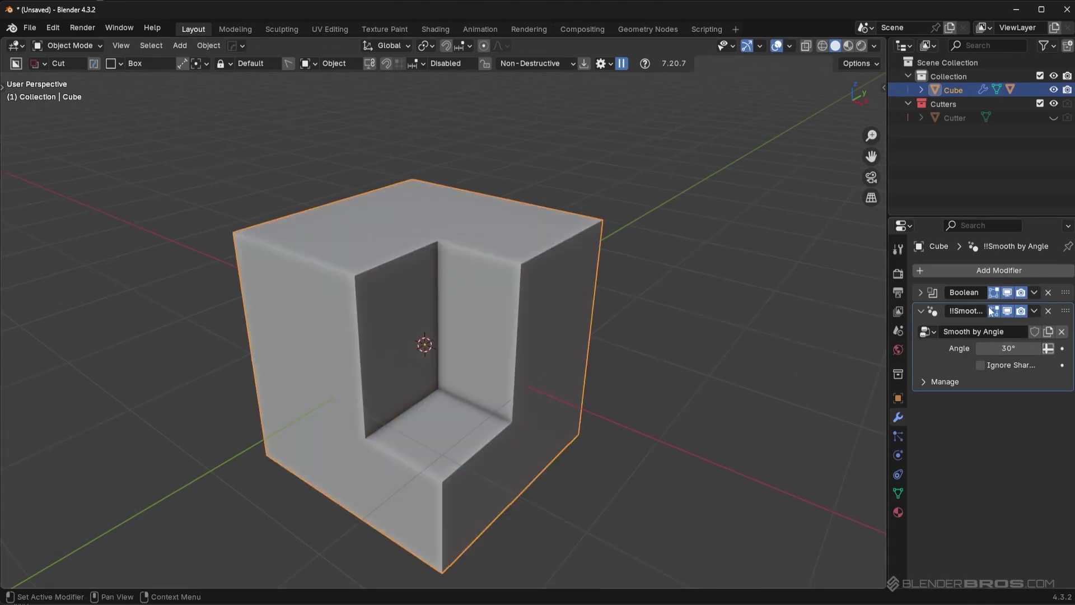
Apply the cube's Boolean modifier and select the notched mesh's faces in Edit Mode.
click(1034, 292)
click(992, 311)
key(Tab)
click(442, 421)
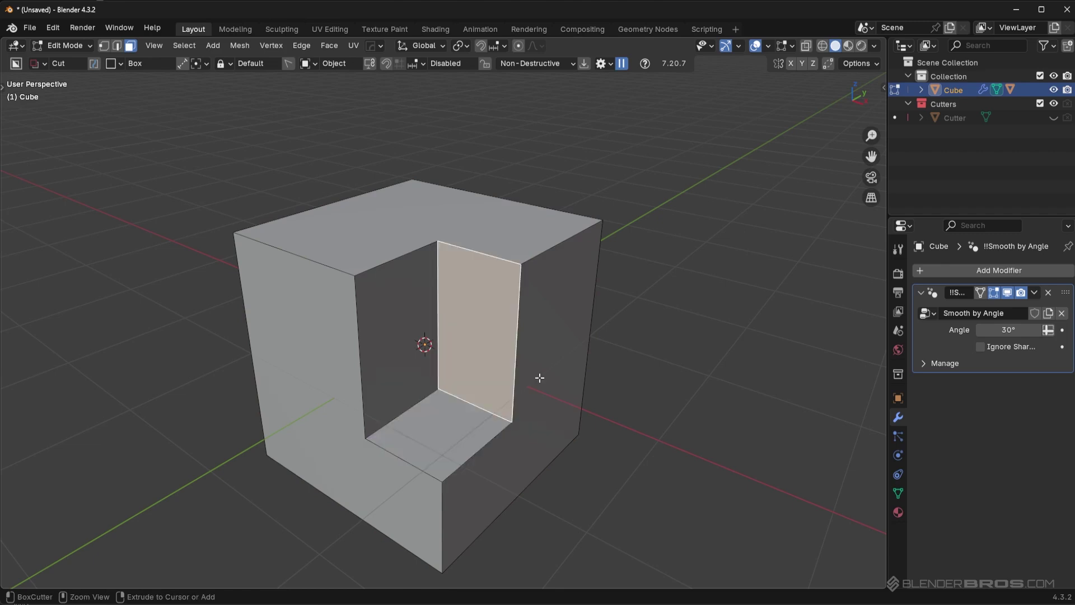
key(a)
key(Tab)
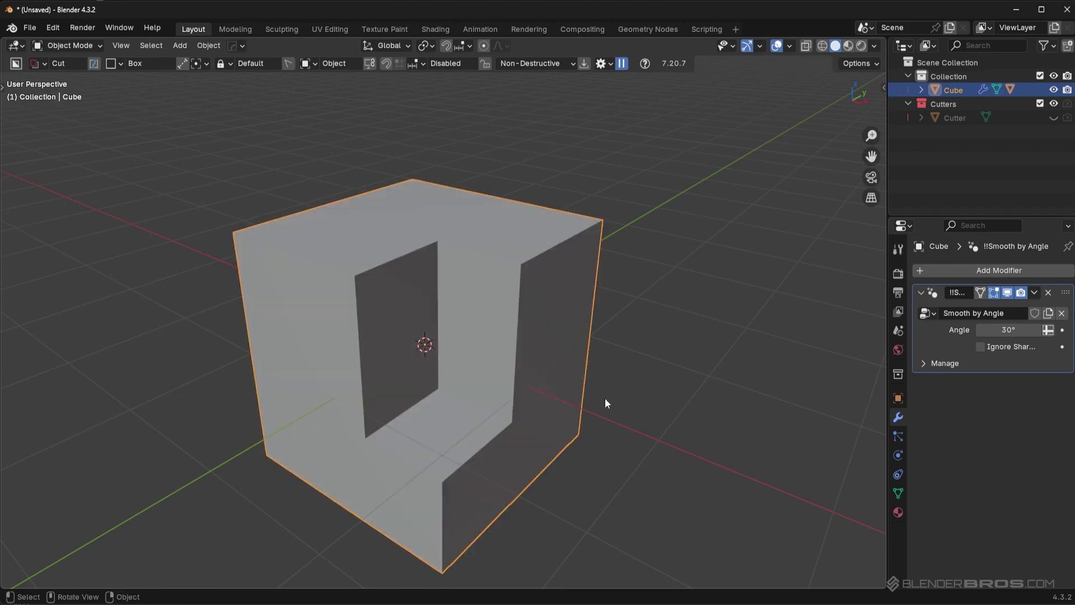
key(alt+v)
click(569, 487)
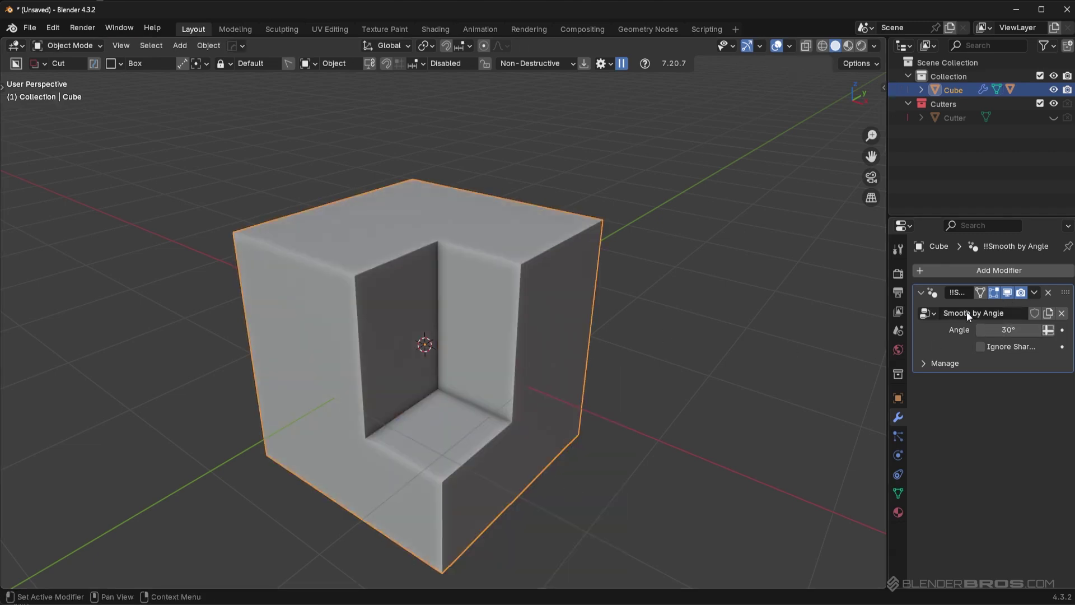
Undo the application of the cube's Boolean modifier and return to Object Mode.
key(ctrl+z)
key(ctrl+z)
key(Tab)
Reveal the cube's boolean cutter with Ever Scroll, hide the Cutters collection and reselect the cube.
key(q)
mouse_move(567, 314)
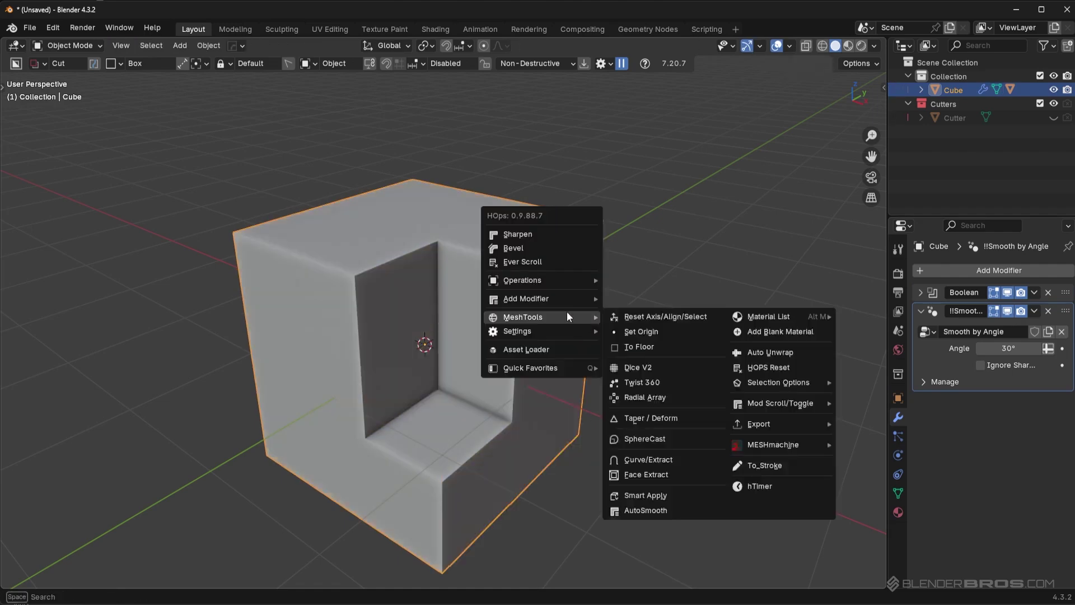
click(542, 264)
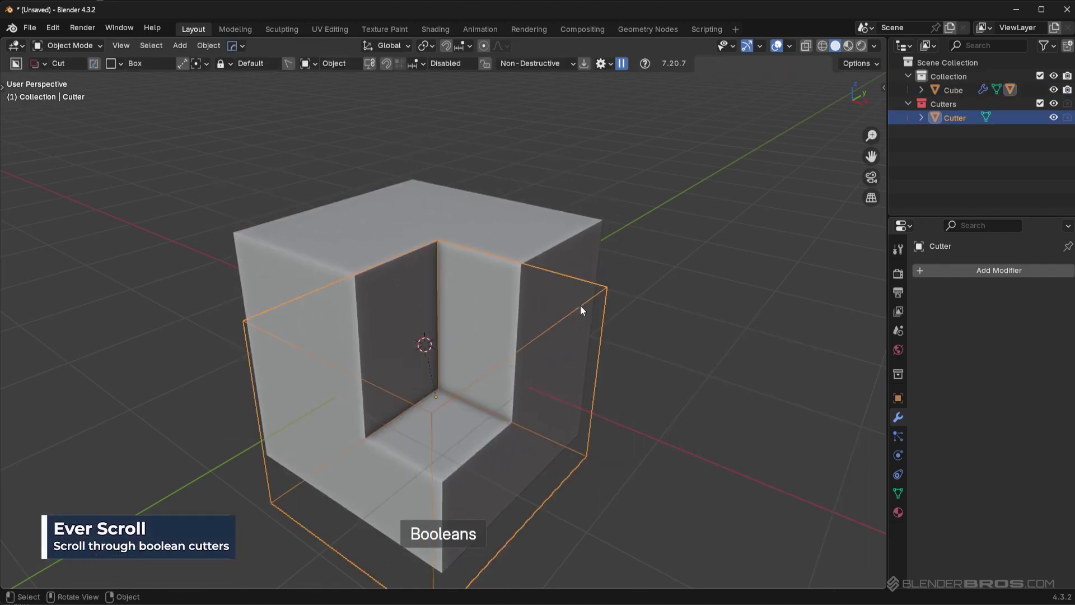
key(shift+2)
click(523, 261)
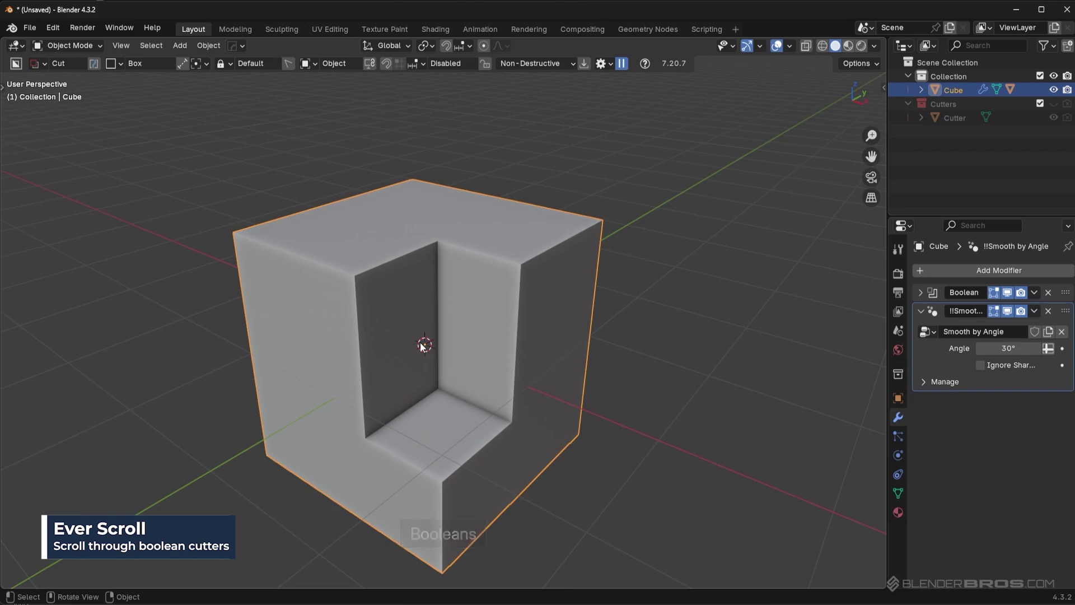
middle_drag(421, 344, 468, 342)
Start Face Extract on the cube, try selecting its top, side and notch faces, and clear the selection.
key(q)
mouse_move(462, 404)
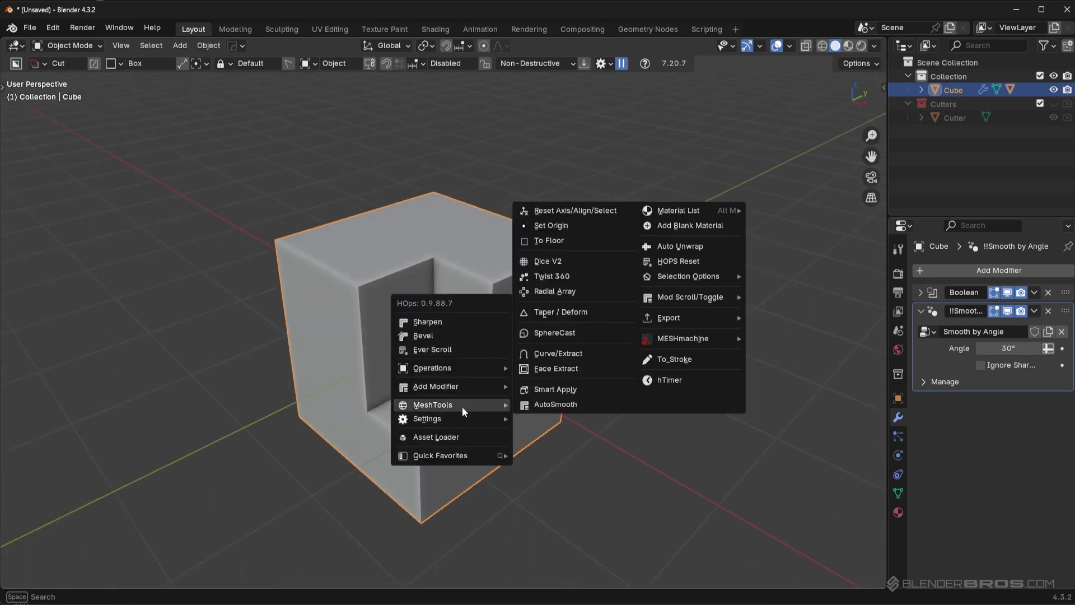
click(569, 369)
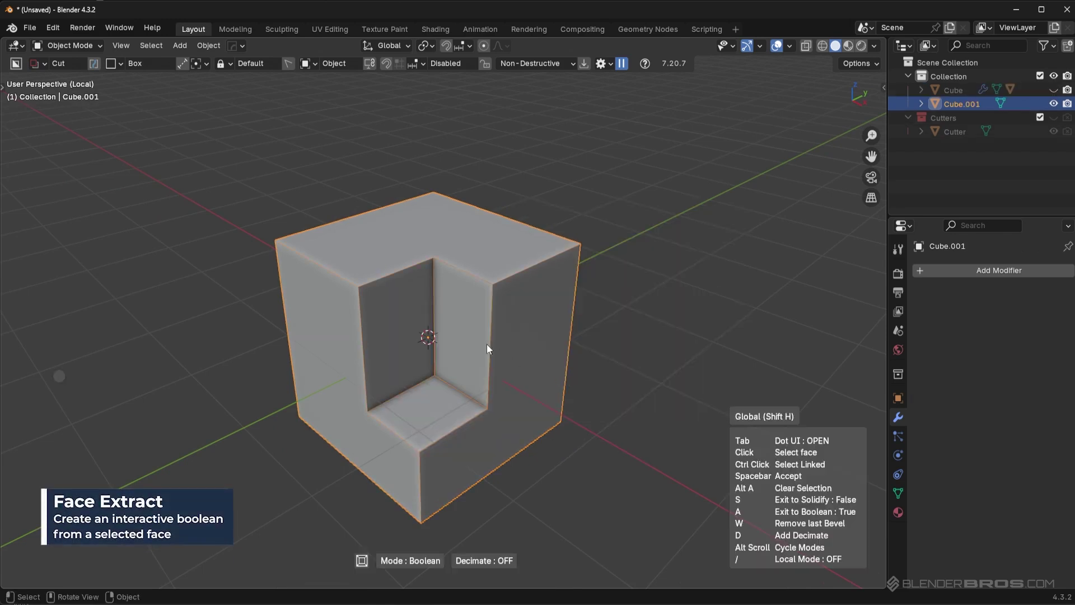
click(412, 308)
click(413, 245)
click(469, 314)
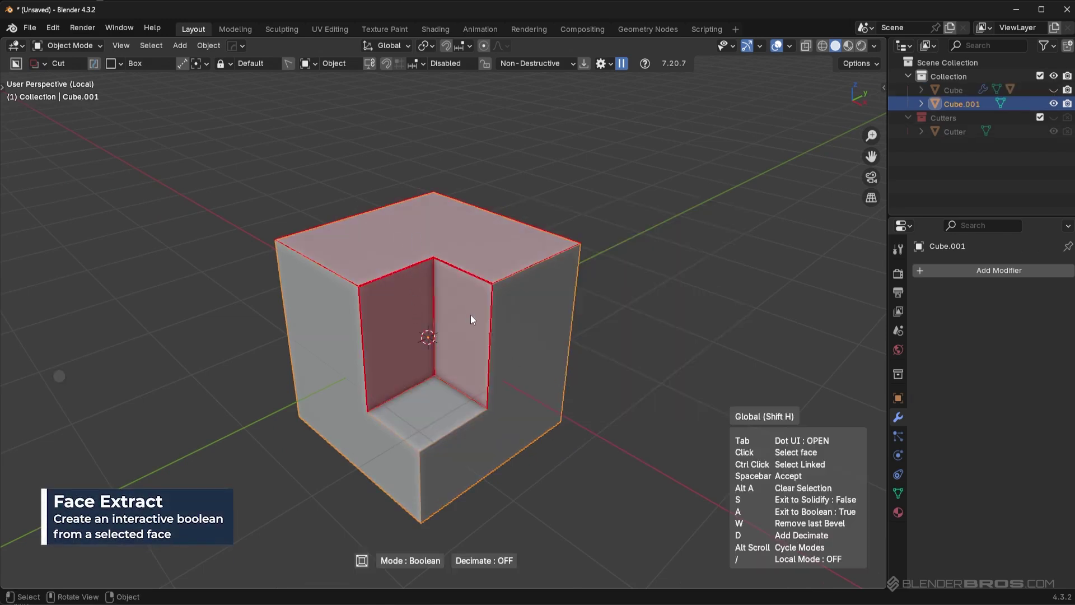
click(524, 372)
click(442, 408)
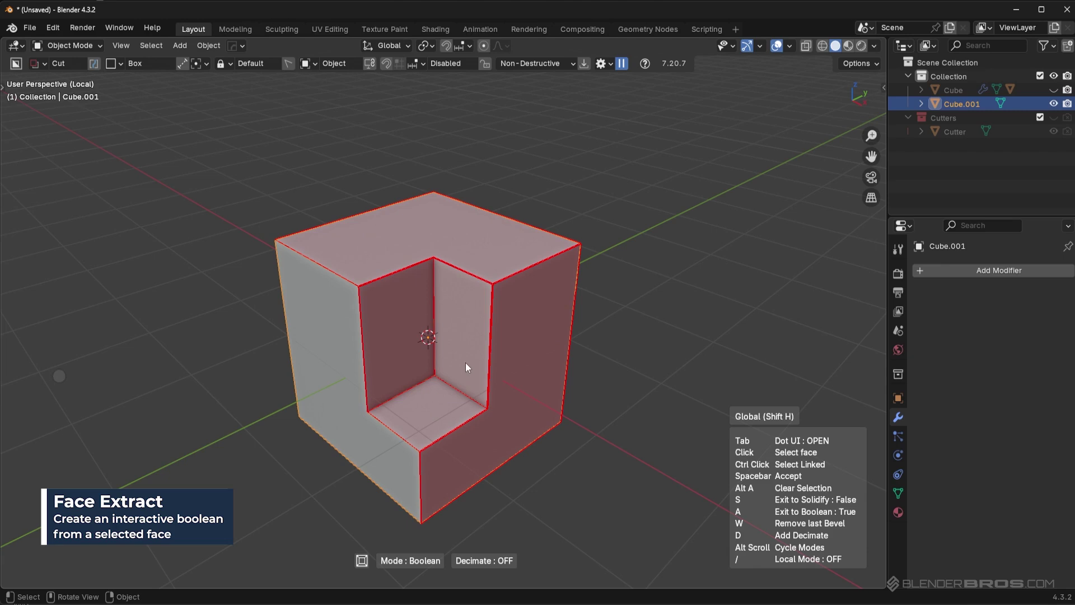
key(space)
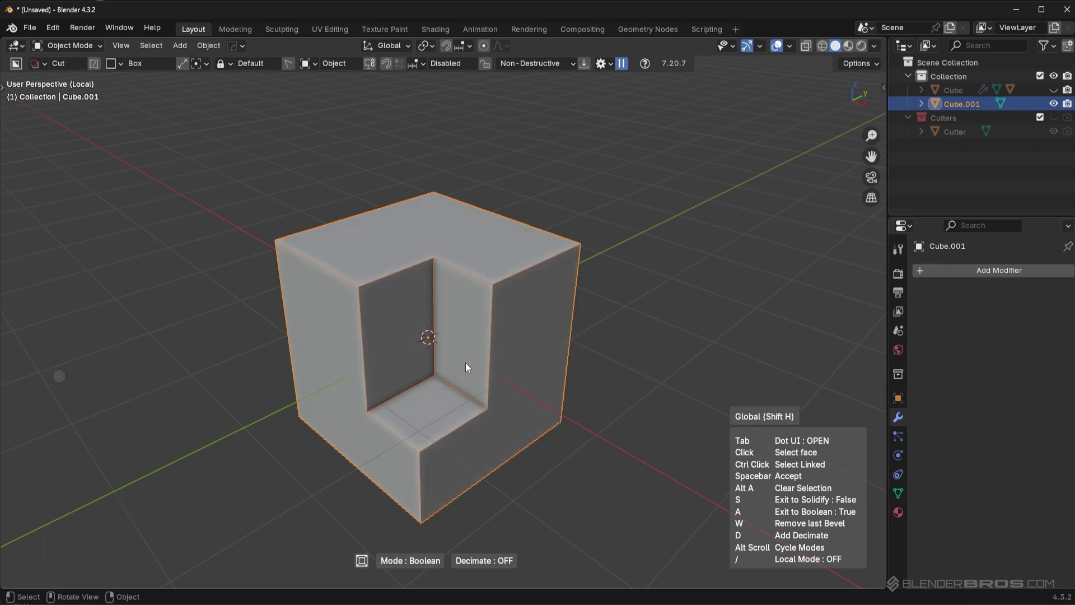
click(390, 242)
key(alt+a)
Try a boolean cut from the notch's left inner wall in Extrude mode with a thickness of about -0.435 m.
click(399, 312)
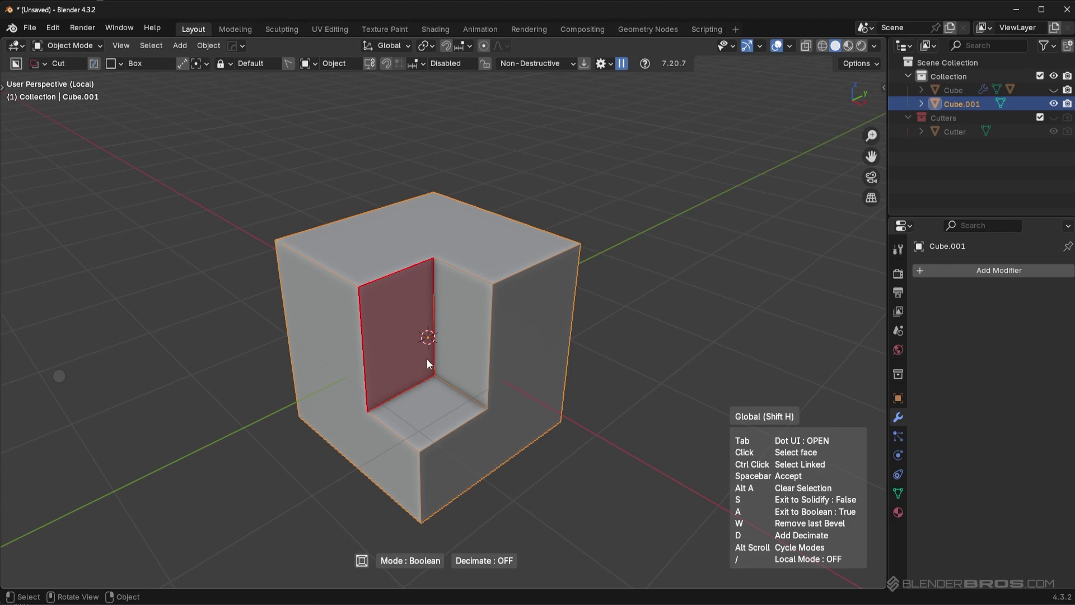
key(space)
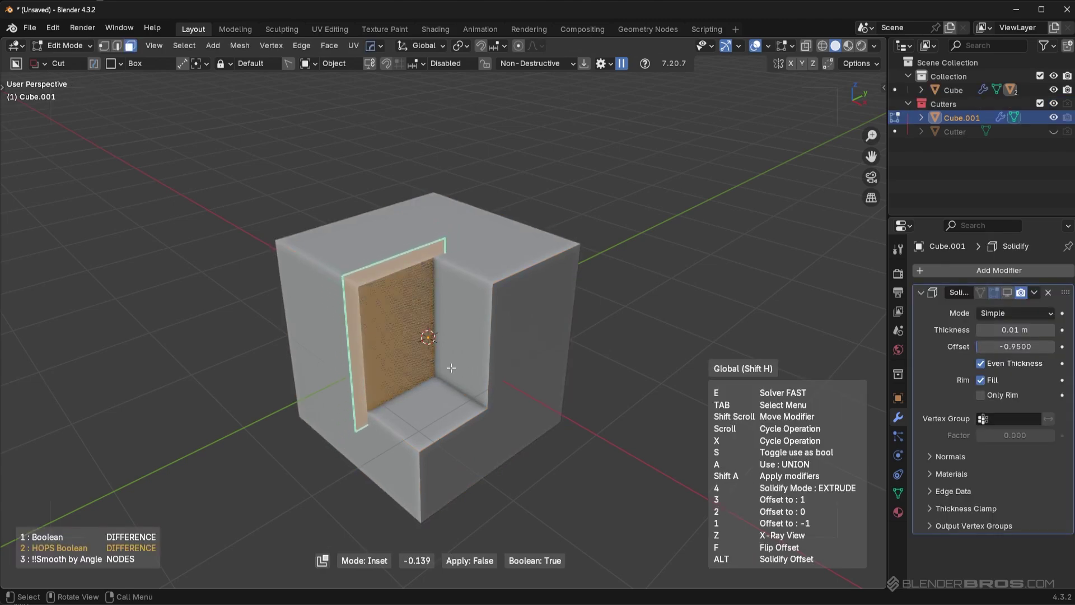
key(4)
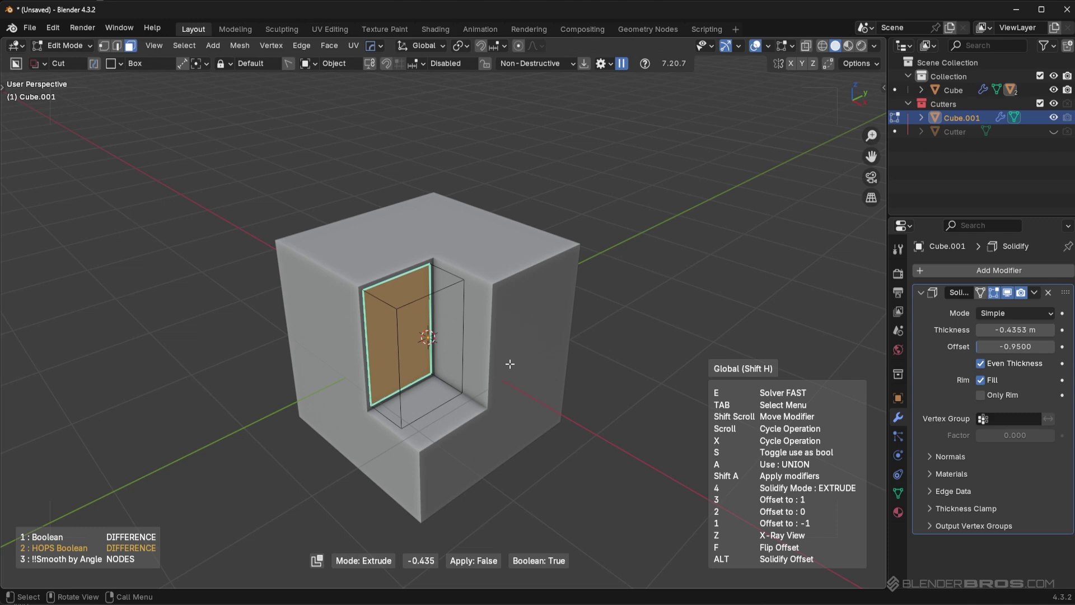
click(509, 364)
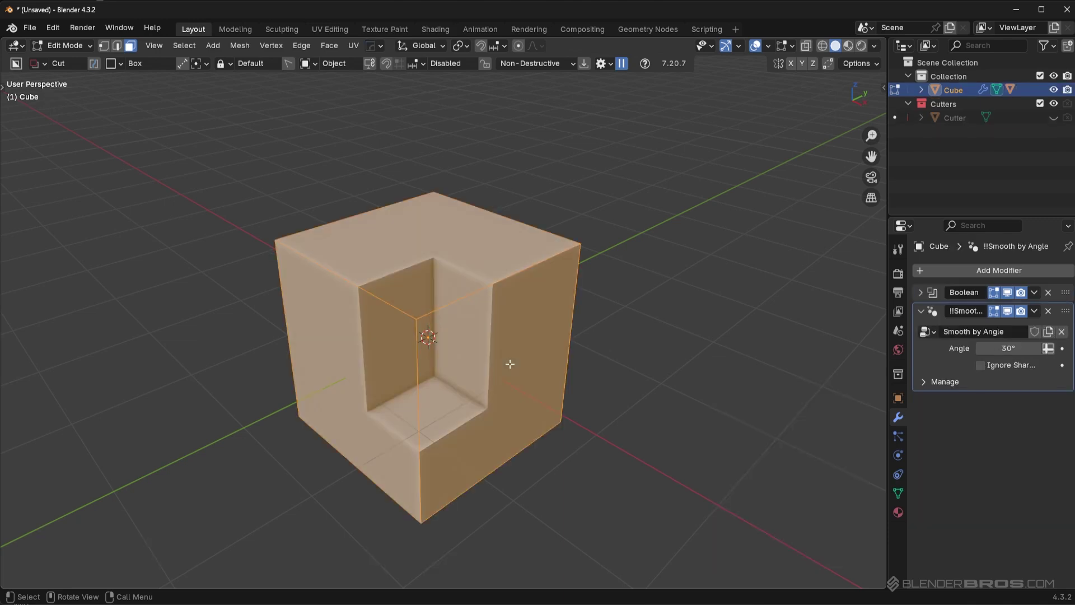
Extract the notch's left inner wall as a separate object, using Face Extract on the cube in Extract mode.
key(Tab)
key(q)
mouse_move(526, 311)
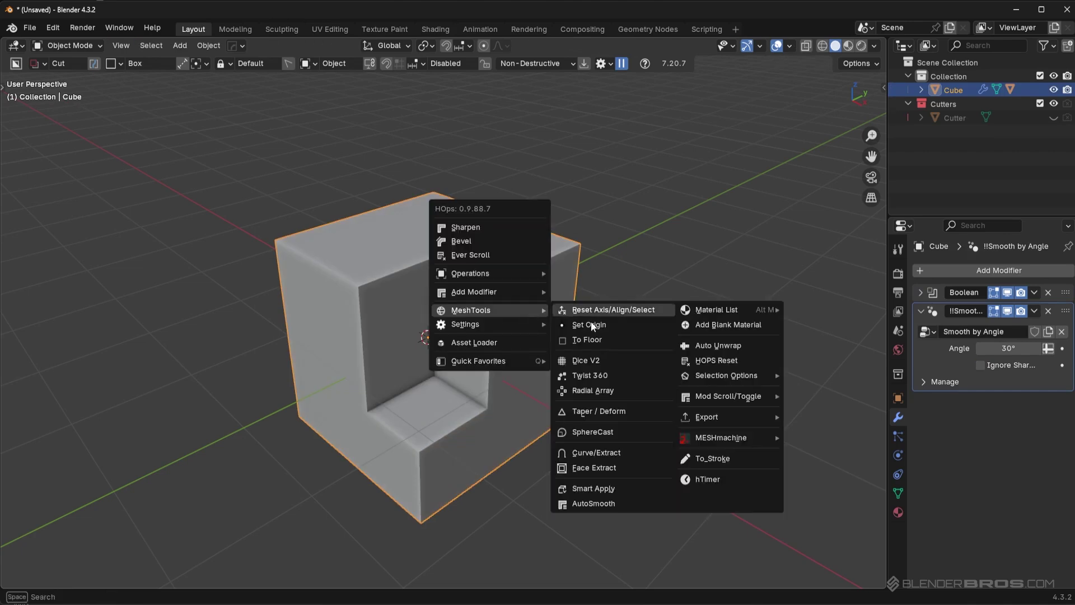
click(596, 468)
click(395, 321)
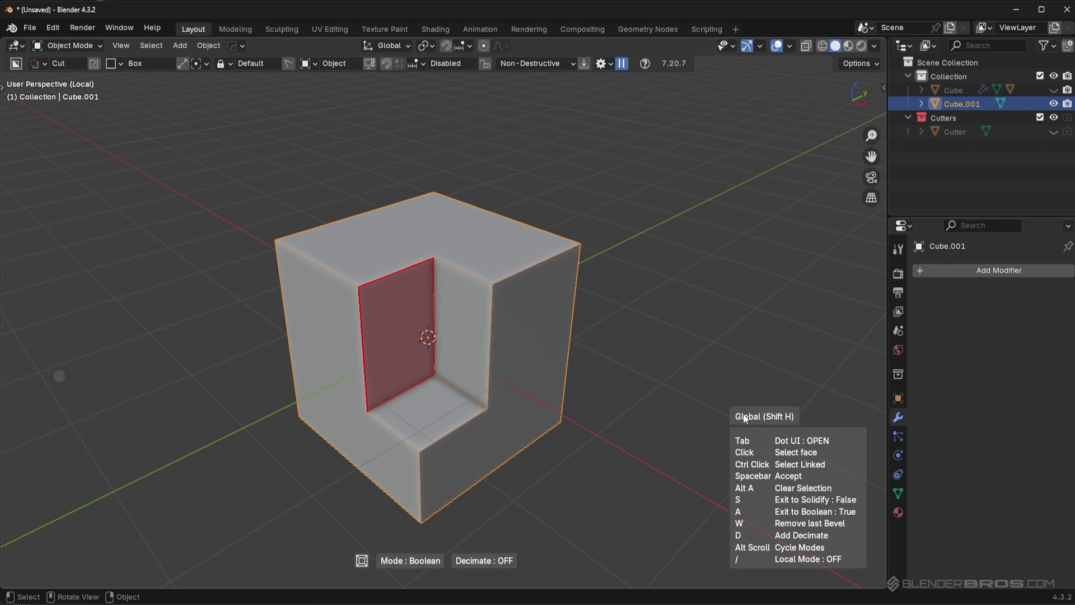
key(Tab)
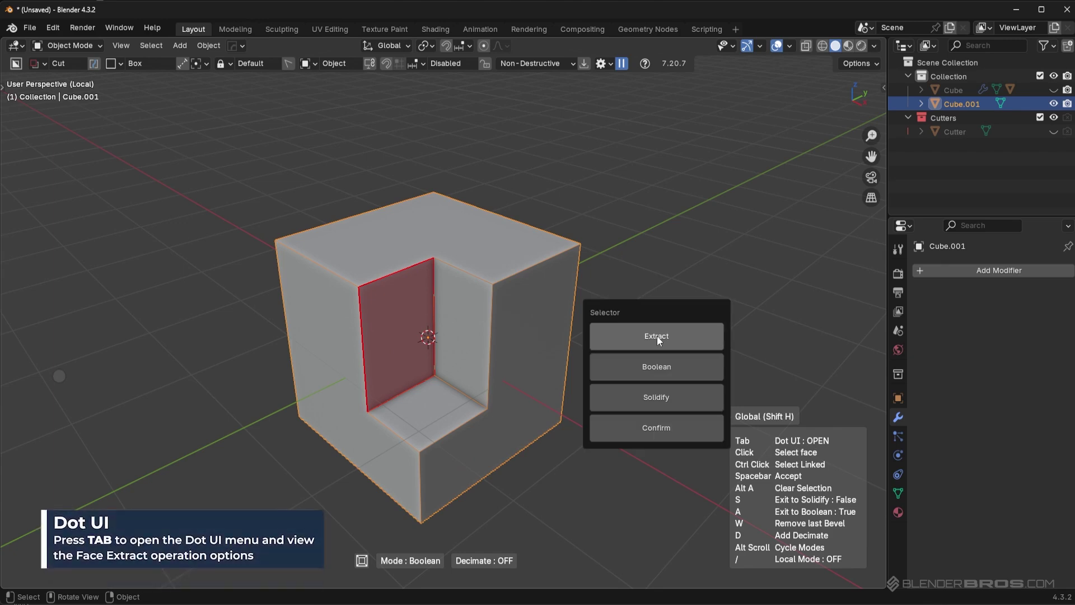
key(Tab)
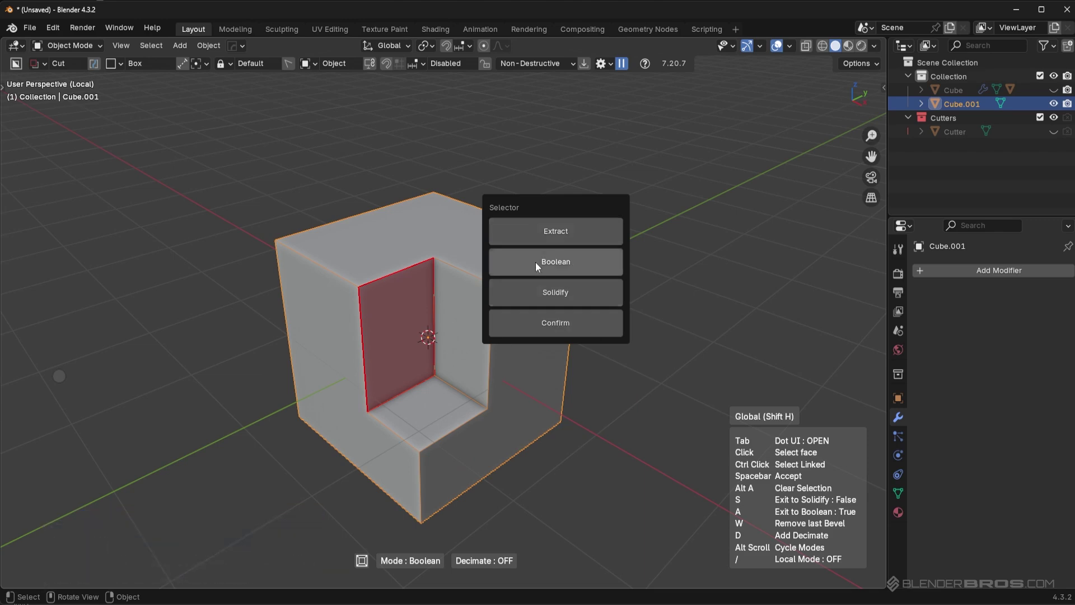
click(564, 230)
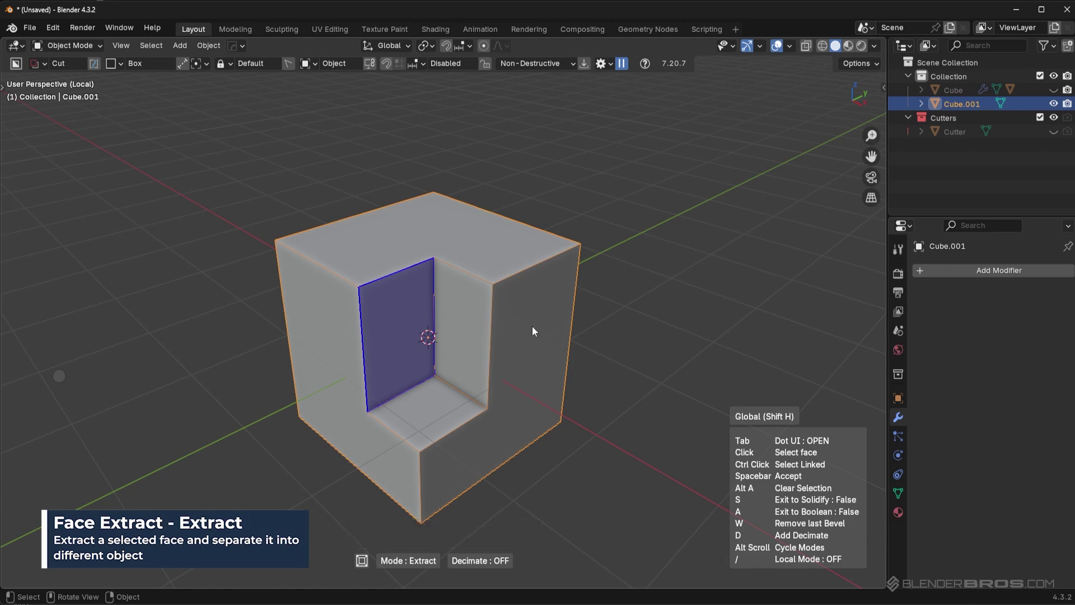
key(space)
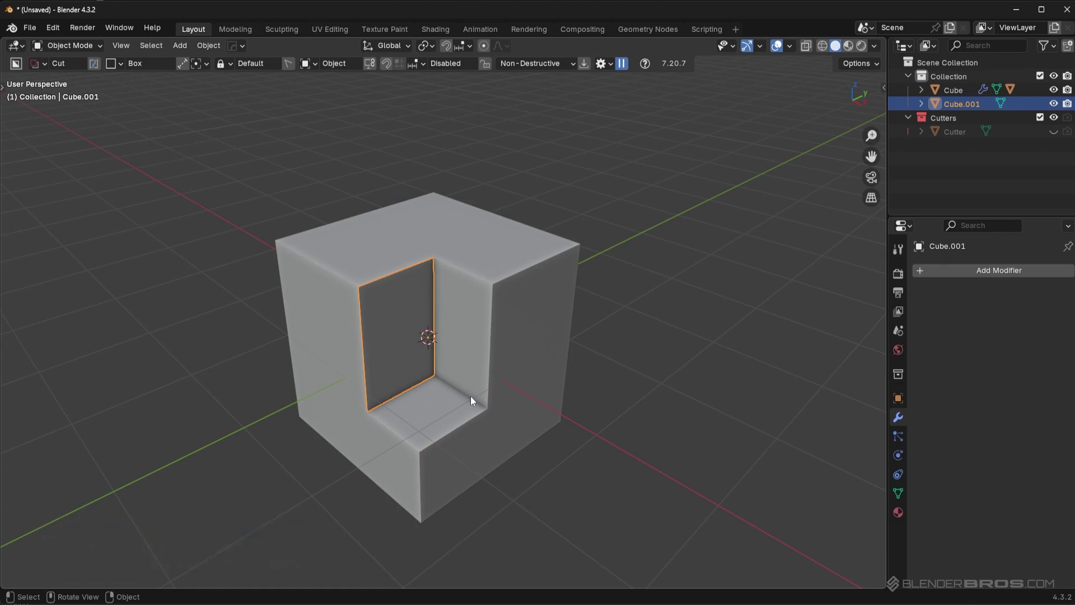
middle_drag(470, 398, 345, 332)
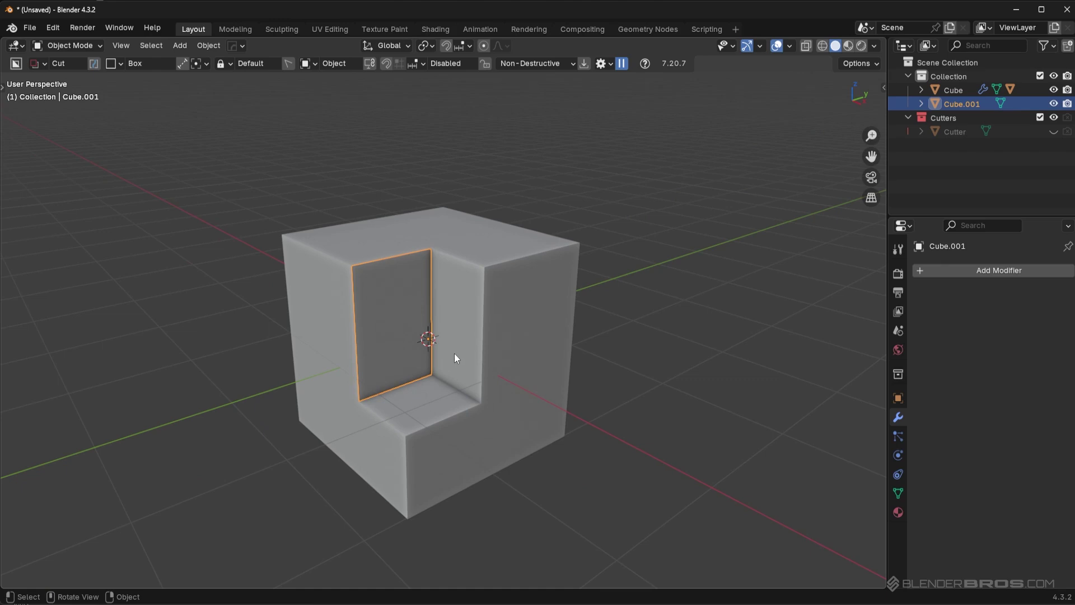
Delete the extracted wall face and reselect the notched cube in Object Mode.
key(Delete)
click(397, 340)
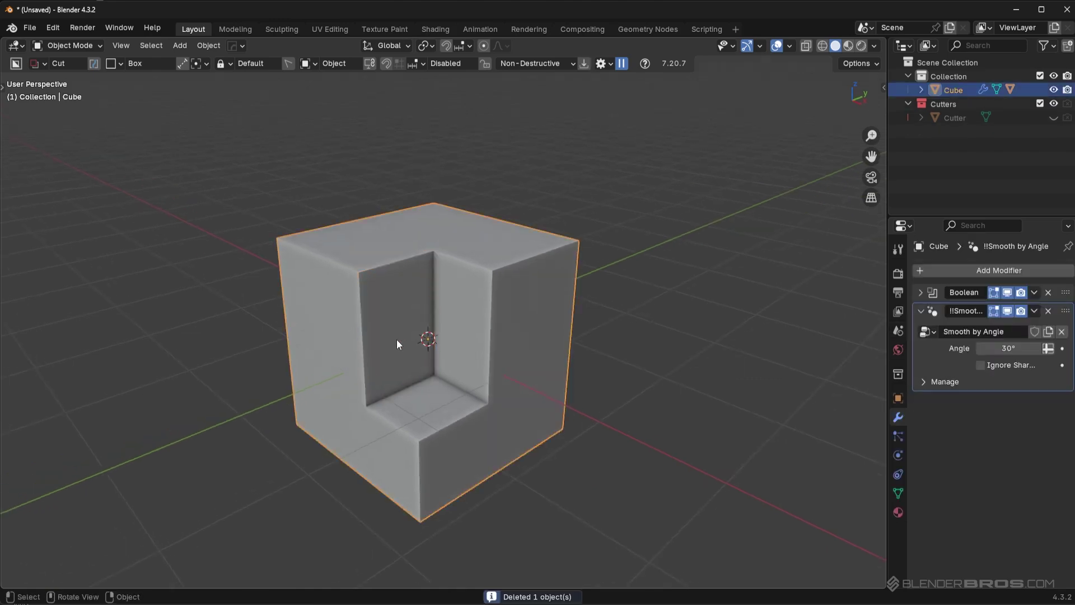
key(Tab)
key(Tab)
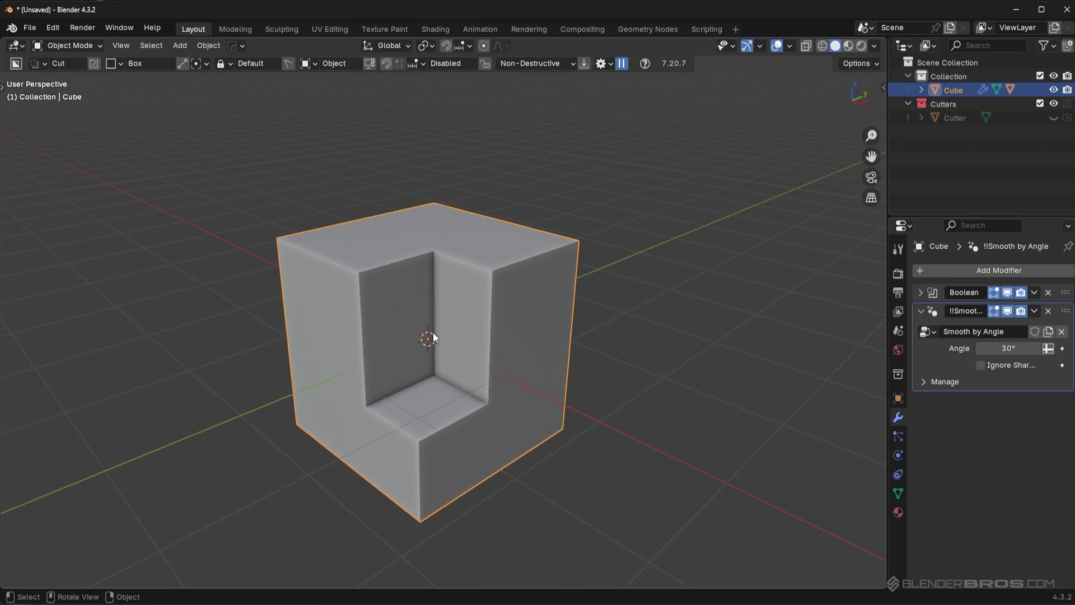
Duplicate the notched cube in place and apply the duplicate's Boolean modifier.
middle_drag(543, 336, 582, 312)
key(shift+d)
key(Escape)
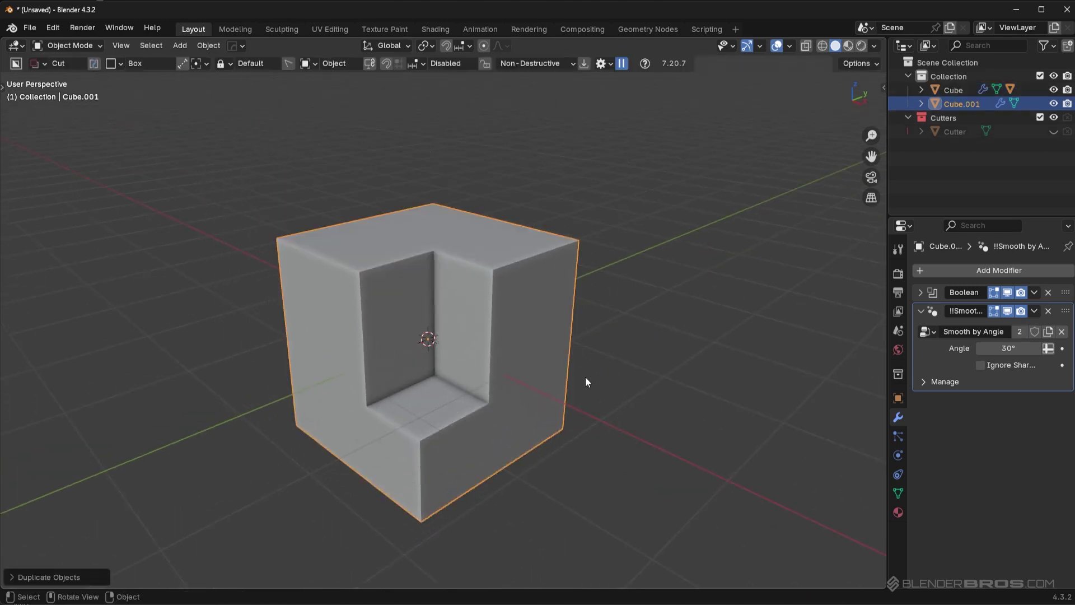
click(1034, 292)
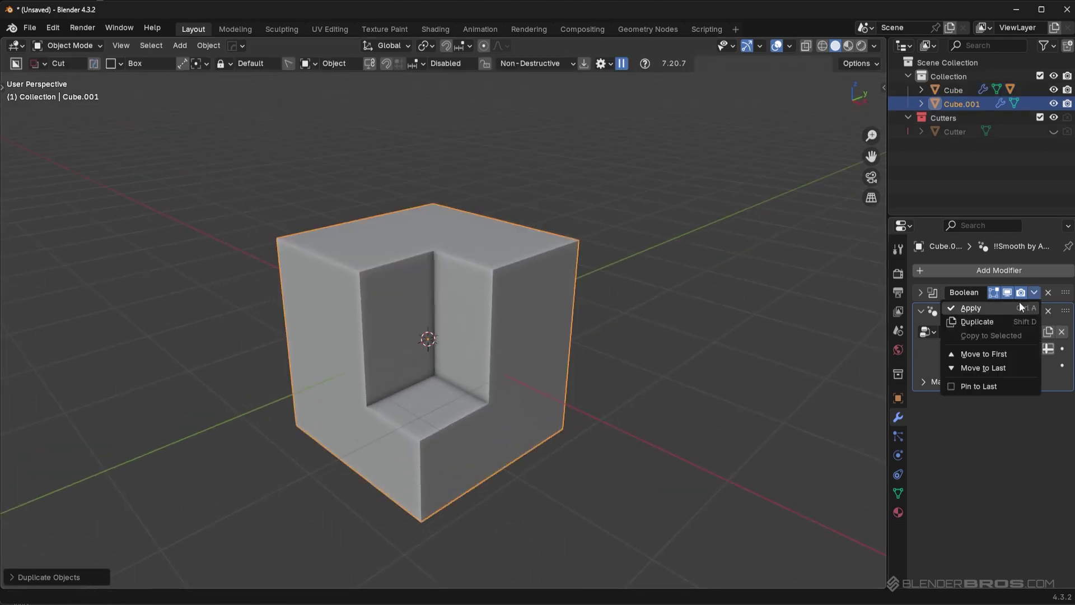
click(1016, 307)
key(g)
key(Escape)
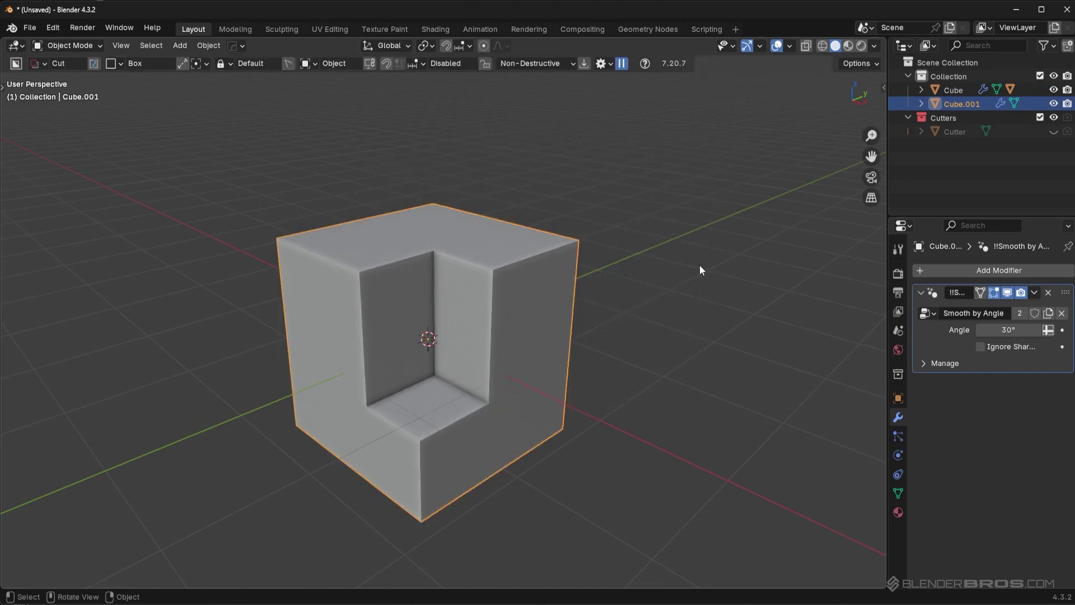
Isolate the duplicate in Local View and separate the notch's left inner wall into its own object.
key(KP_Divide)
key(Tab)
click(395, 262)
scroll(395, 262, down, 2)
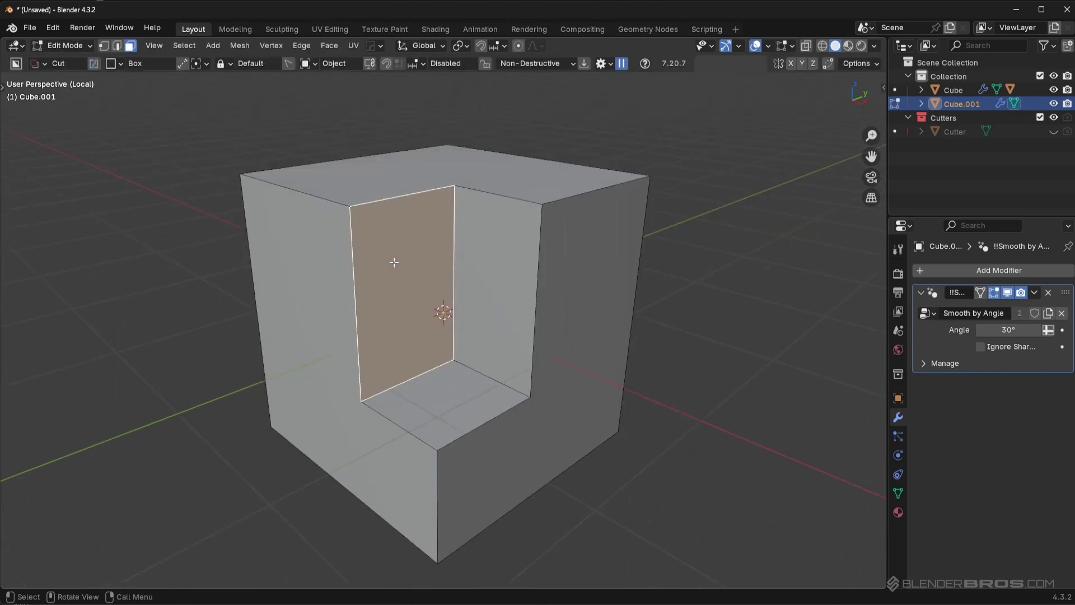
middle_drag(404, 273, 404, 294)
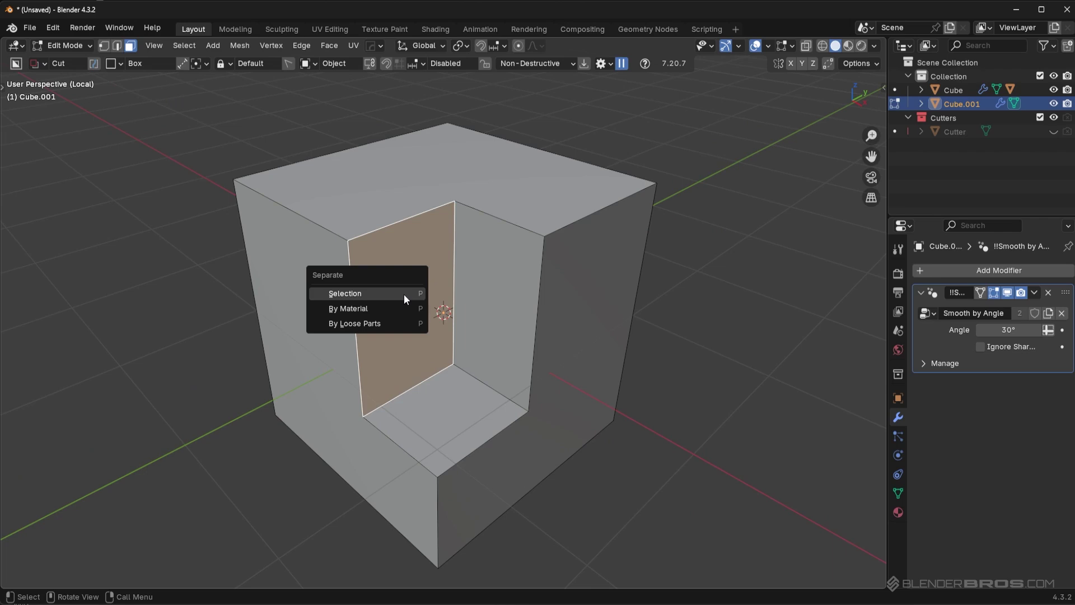
click(404, 294)
key(Tab)
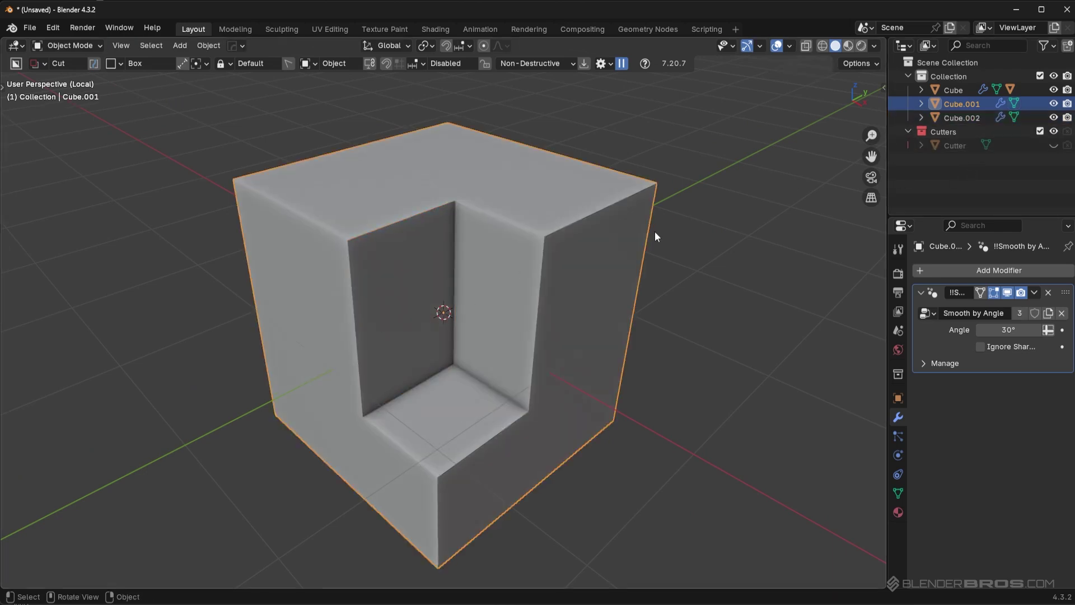
Delete the rest of the duplicate and, after leaving Local View, the separated wall, and reselect the original cube.
key(Delete)
click(398, 267)
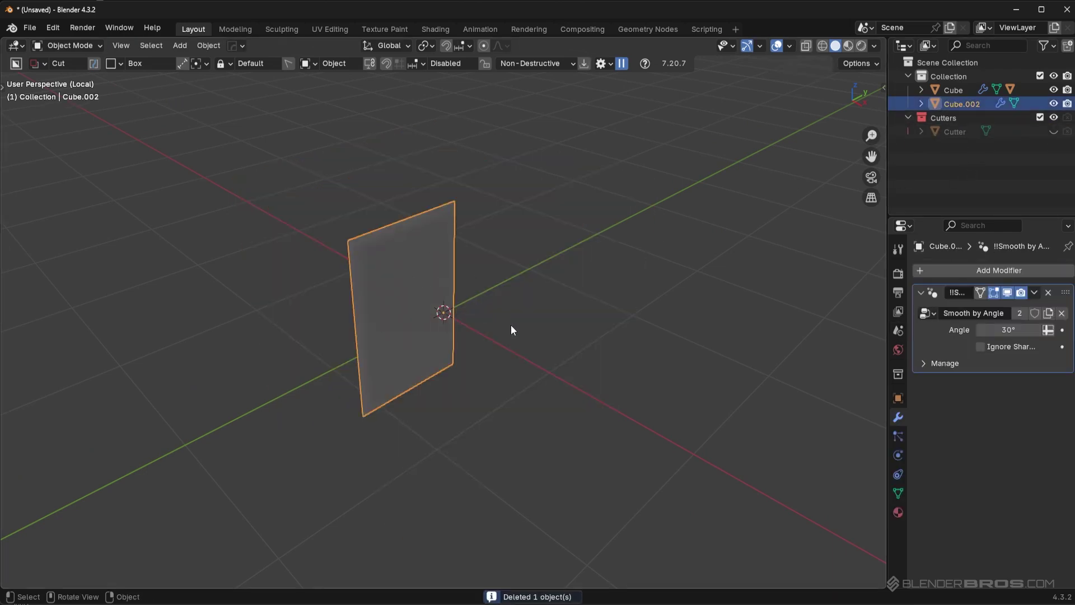
key(KP_Divide)
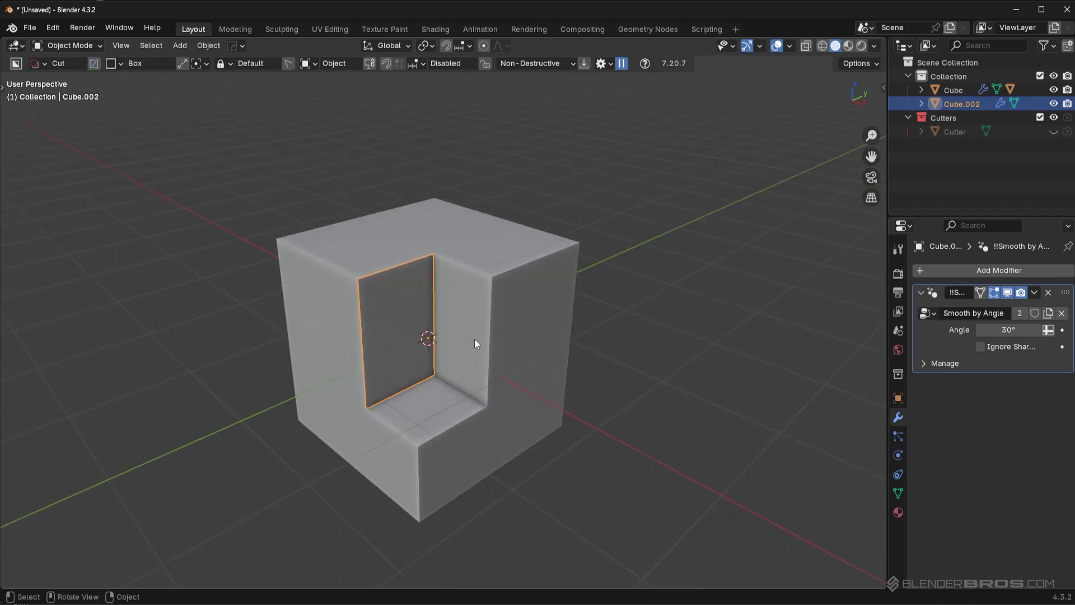
key(Delete)
click(484, 314)
Try a Face Extract boolean cut from the notch's left inner wall, inset about 0.069 and extruded to about 0.511 m.
key(q)
mouse_move(505, 348)
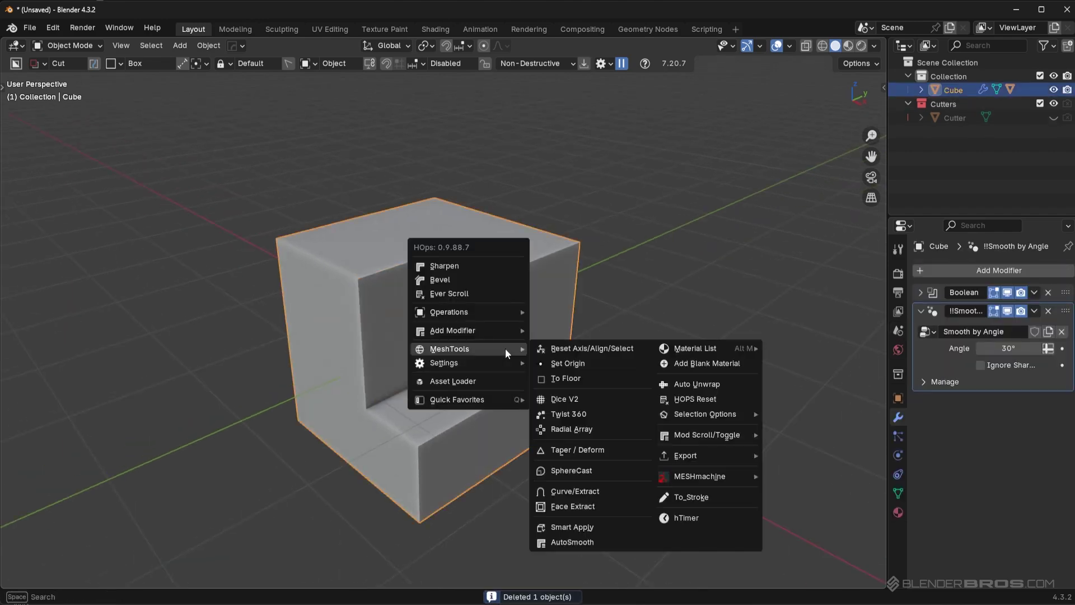
click(594, 506)
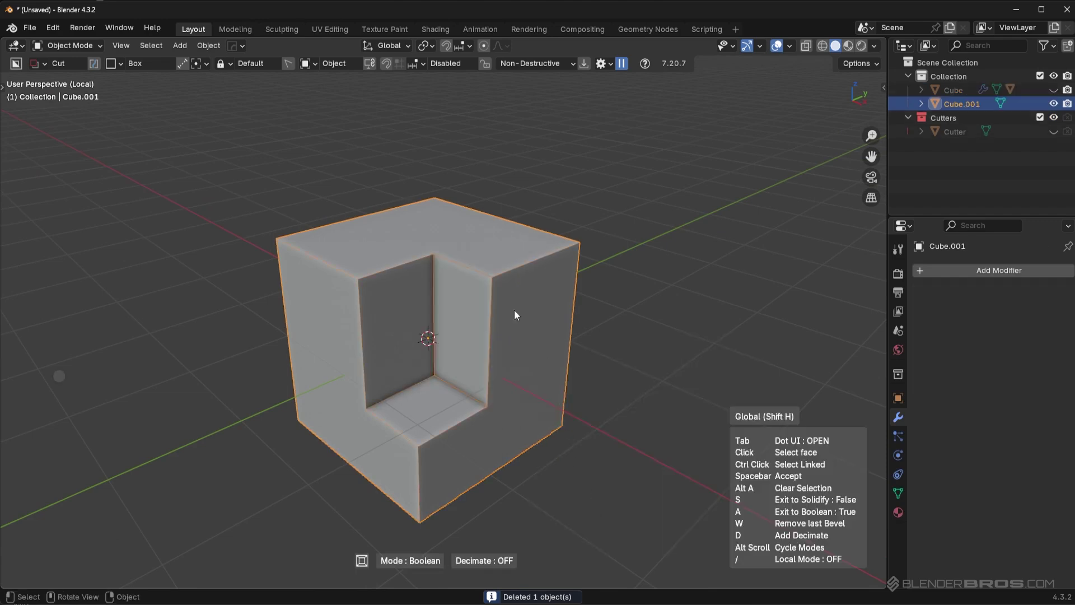
key(space)
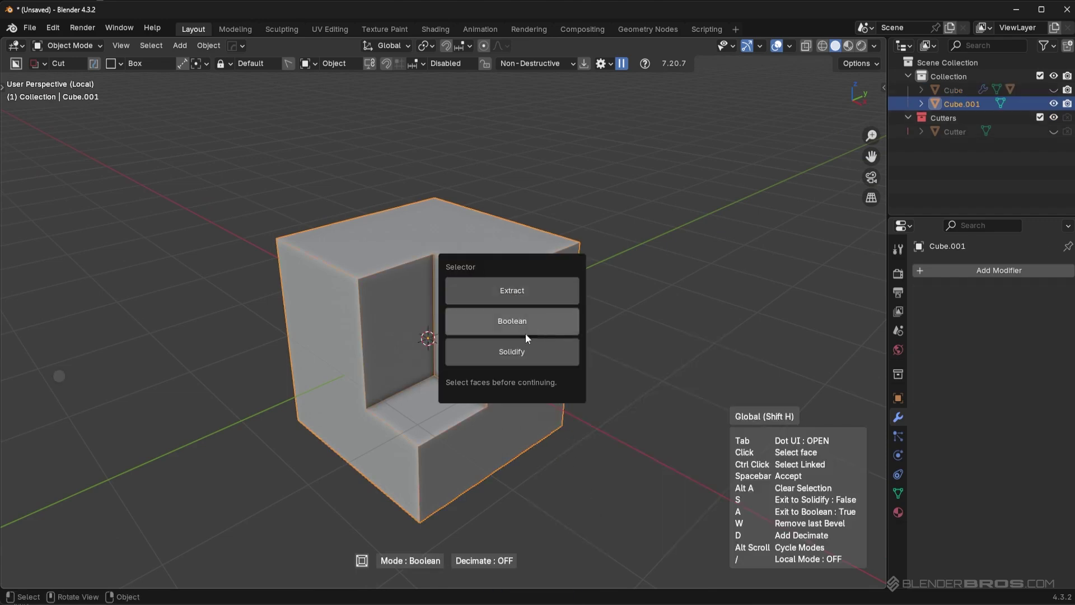
click(522, 280)
click(395, 313)
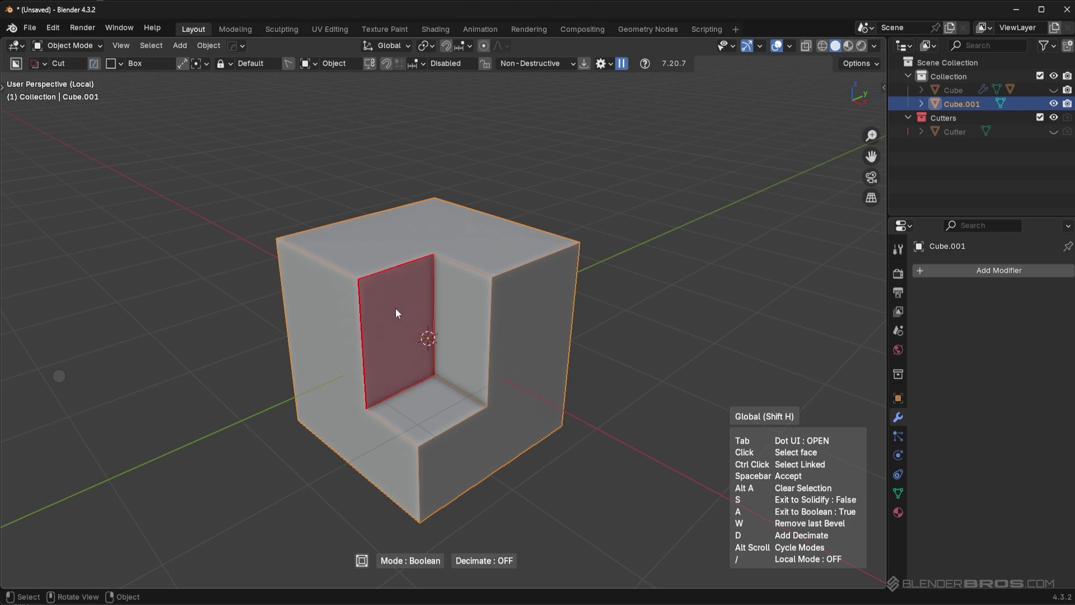
key(space)
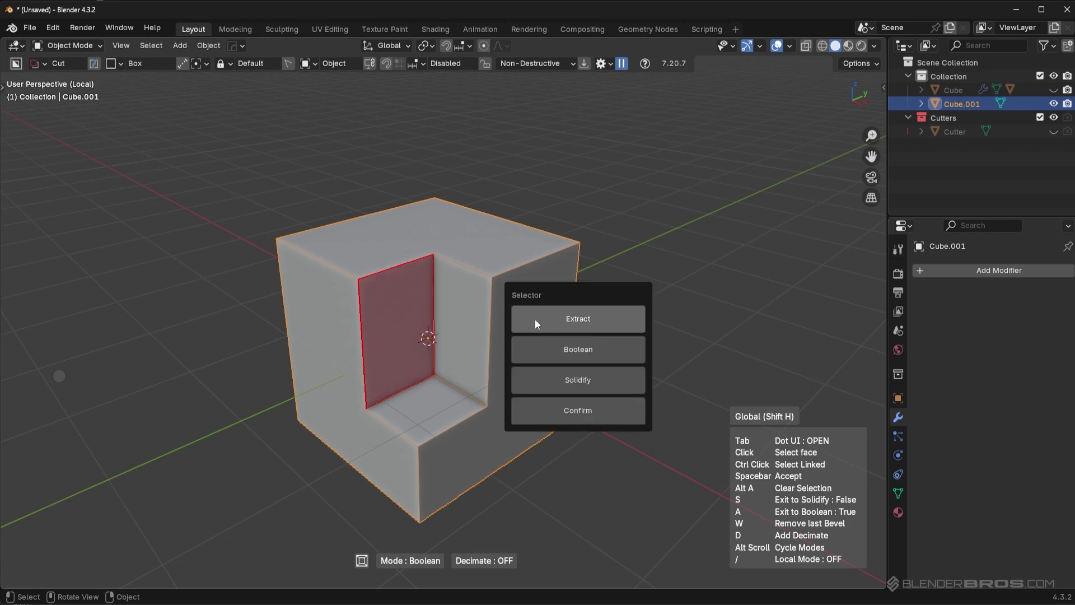
click(598, 354)
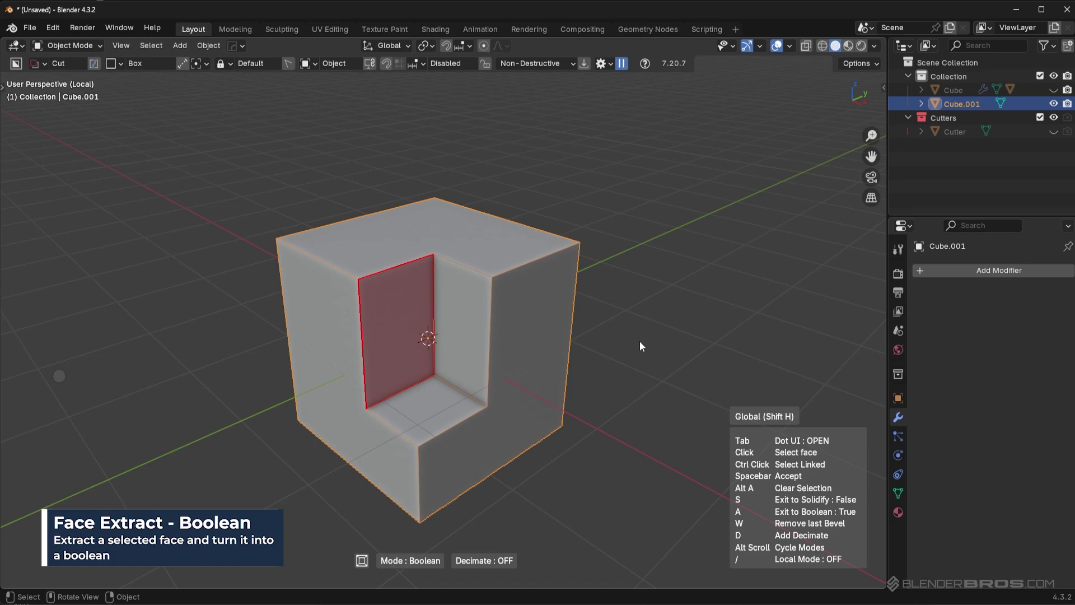
key(space)
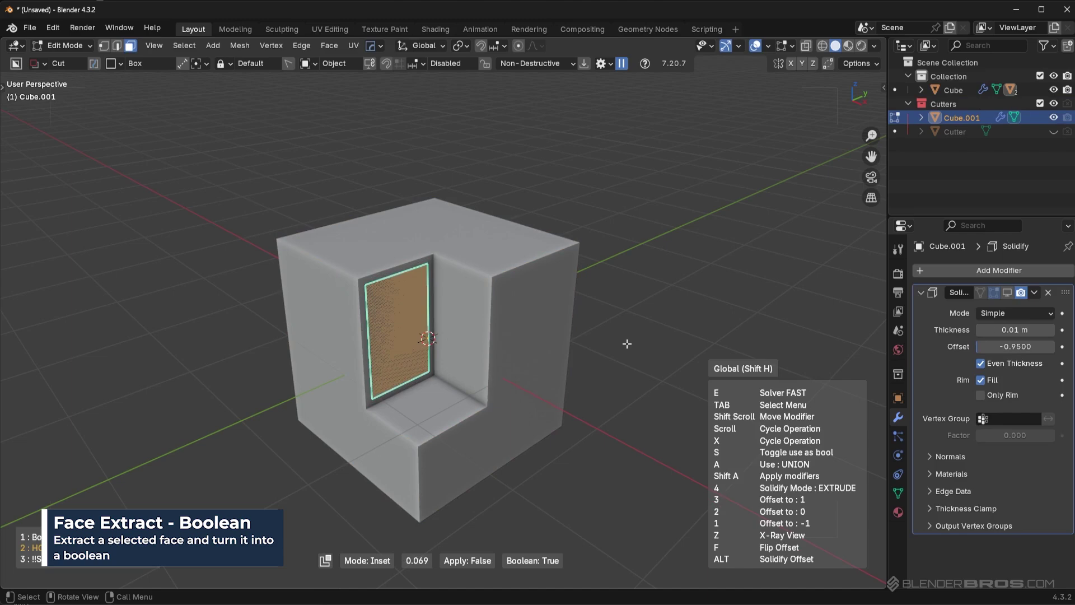
click(627, 344)
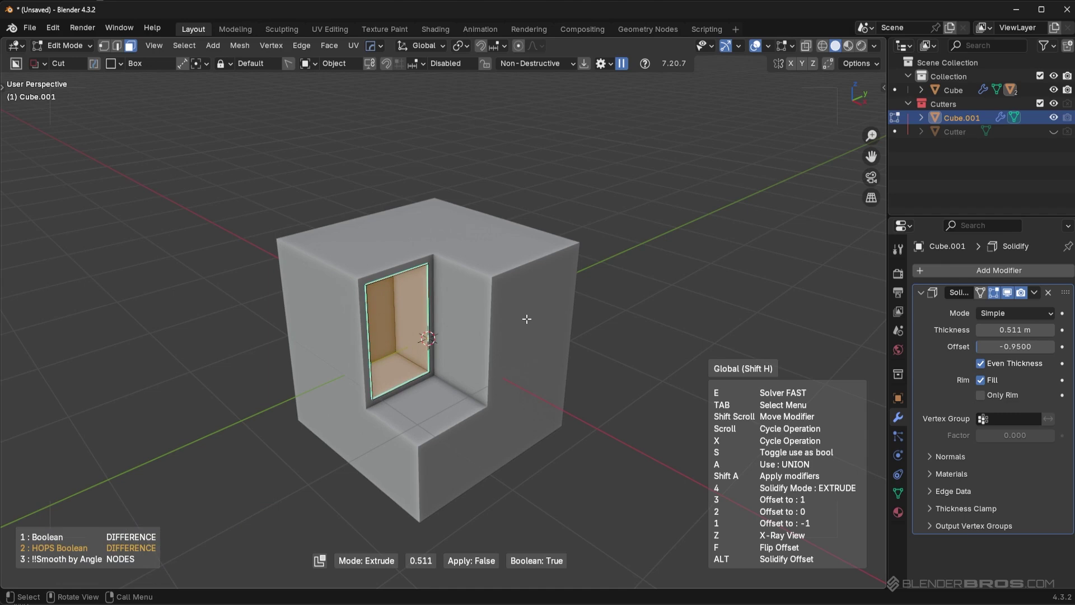
click(469, 331)
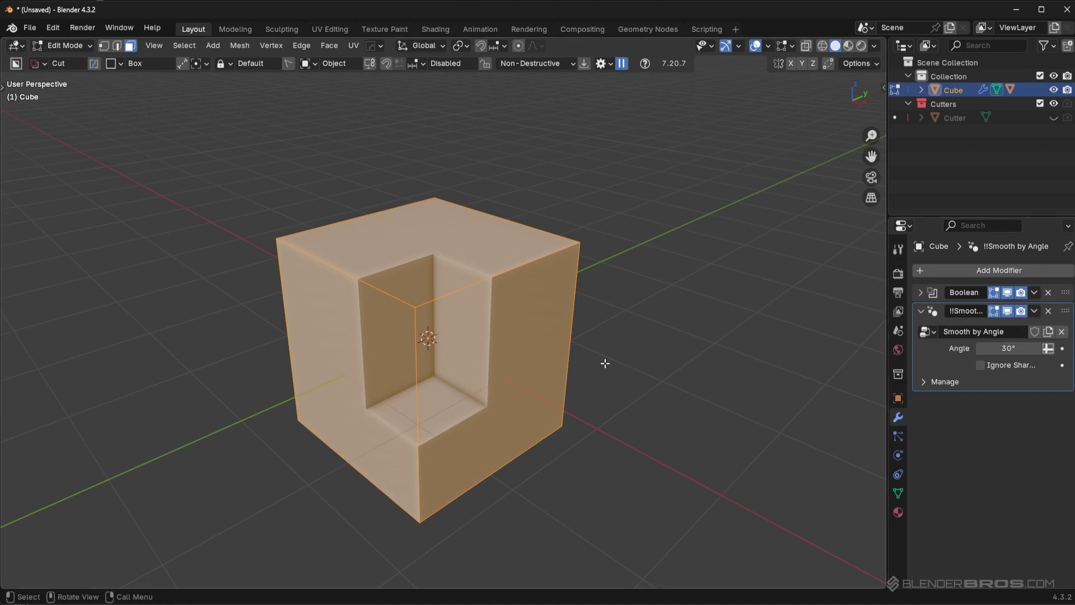
Turn the notch's left inner wall into a separate solid block, using Face Extract in Solidify mode with an offset of -1.
key(Tab)
key(q)
mouse_move(590, 331)
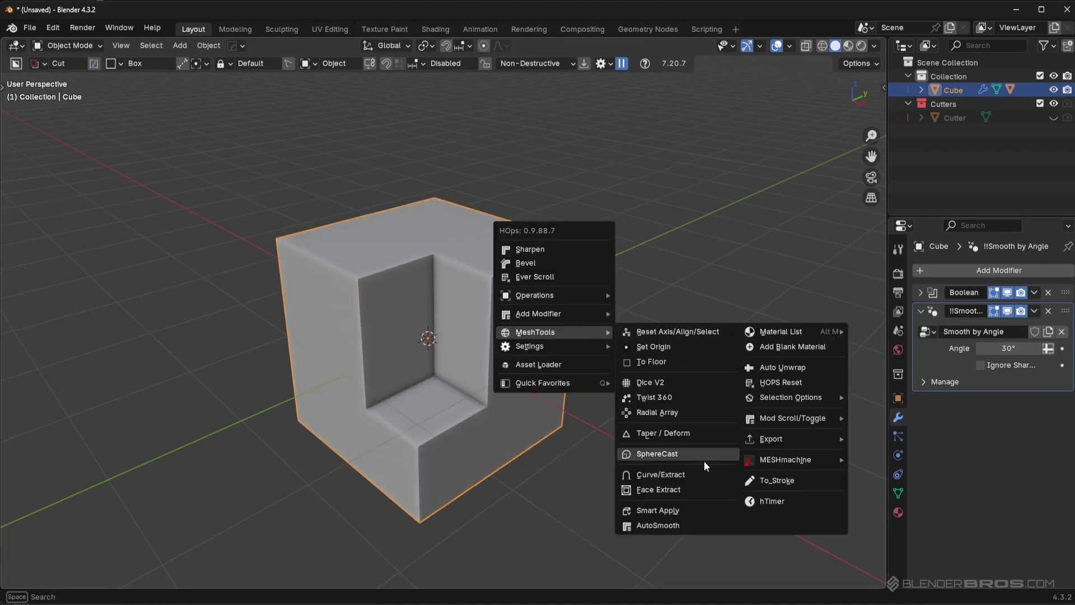
click(676, 489)
click(399, 320)
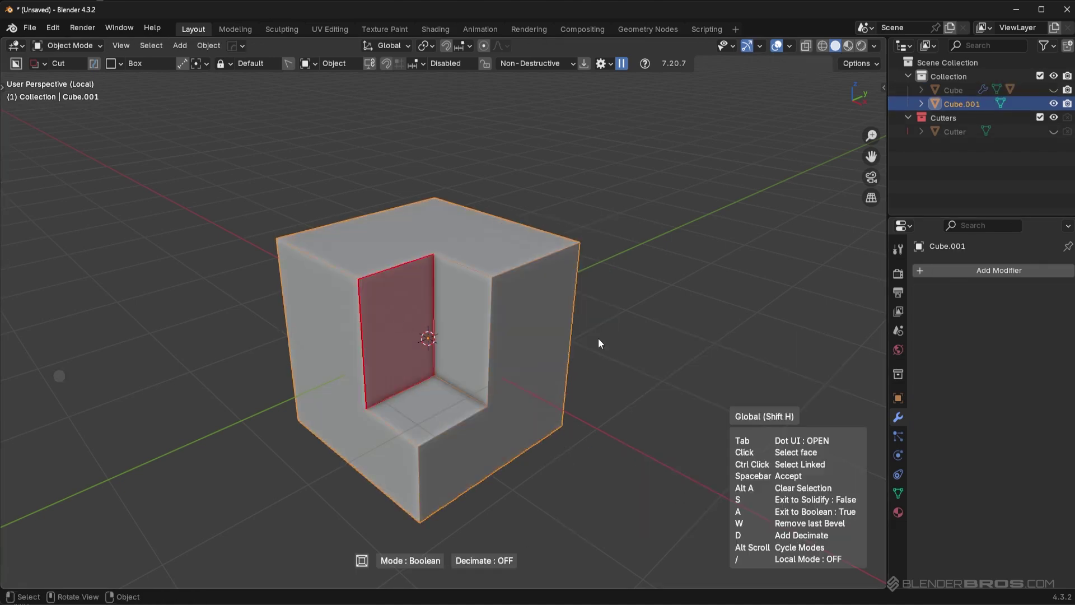
key(Tab)
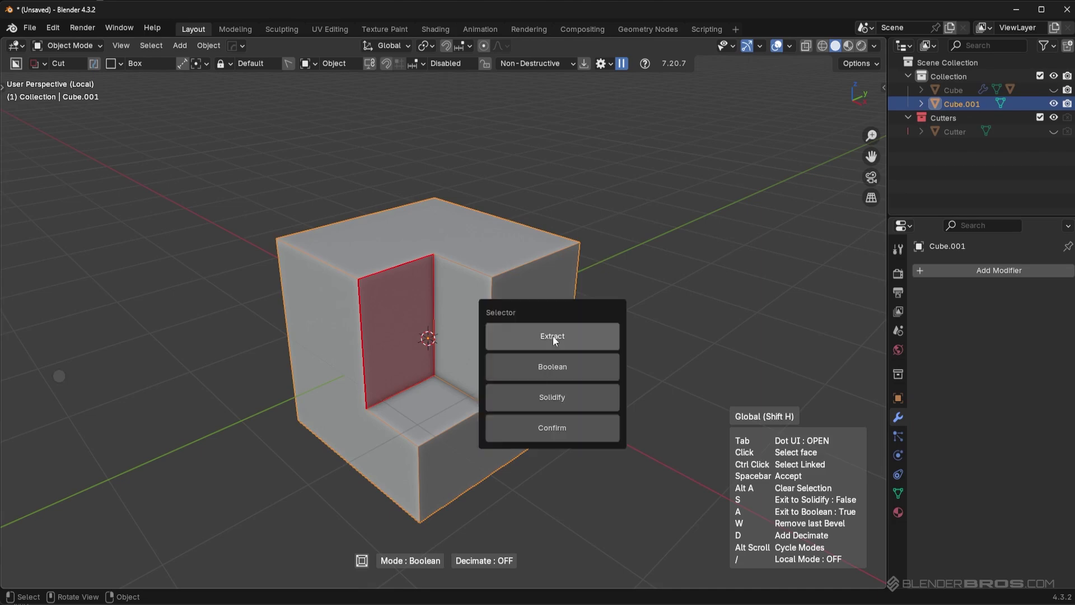
click(557, 397)
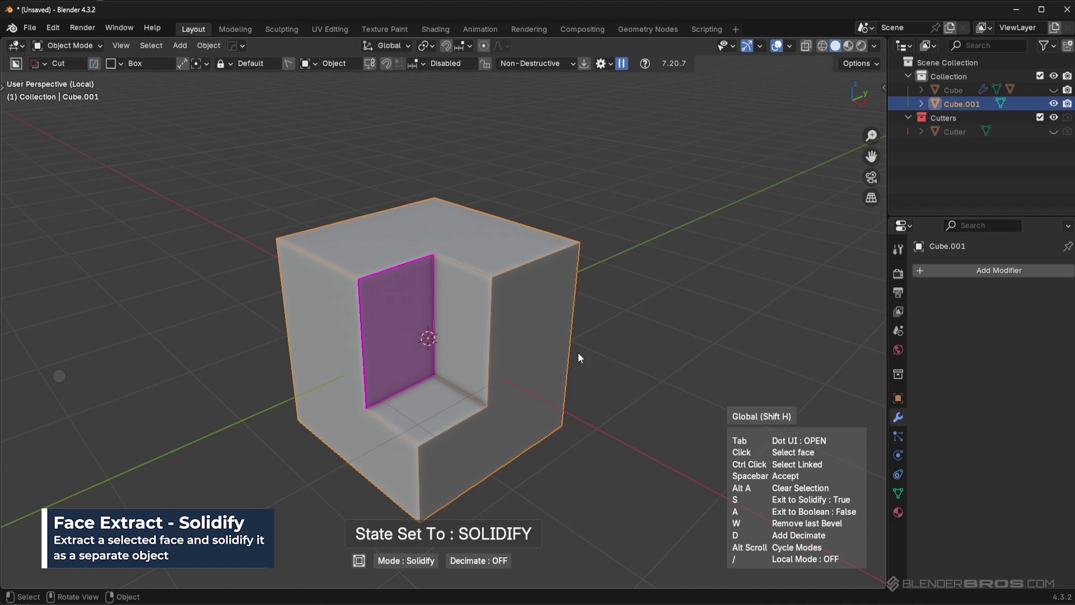
key(space)
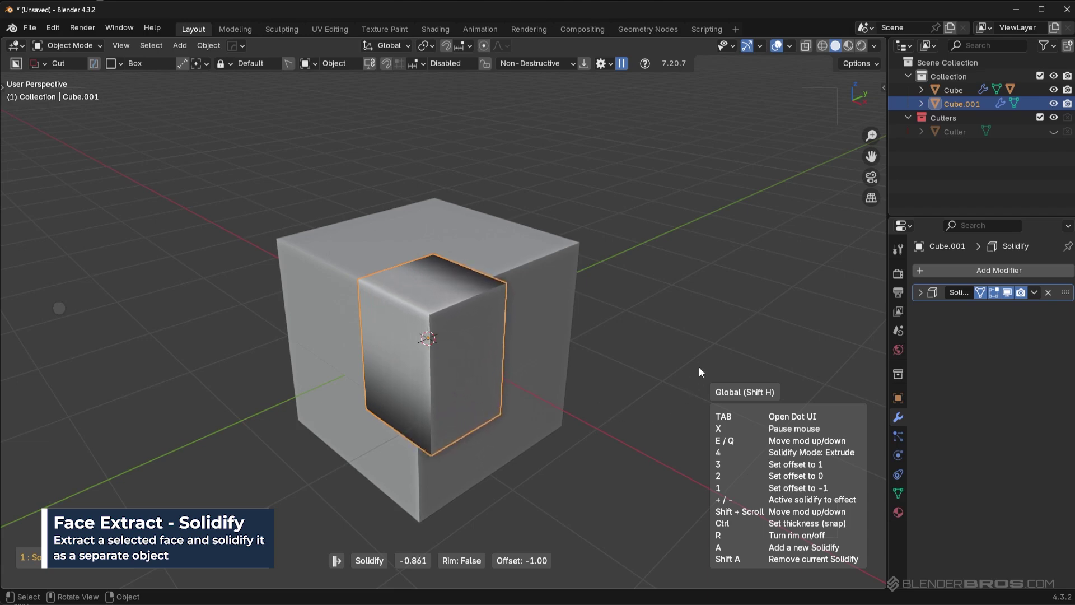
click(640, 361)
Try smooth shading on the solidified block and return to the original notched cube.
middle_drag(413, 361, 456, 354)
right_click(541, 318)
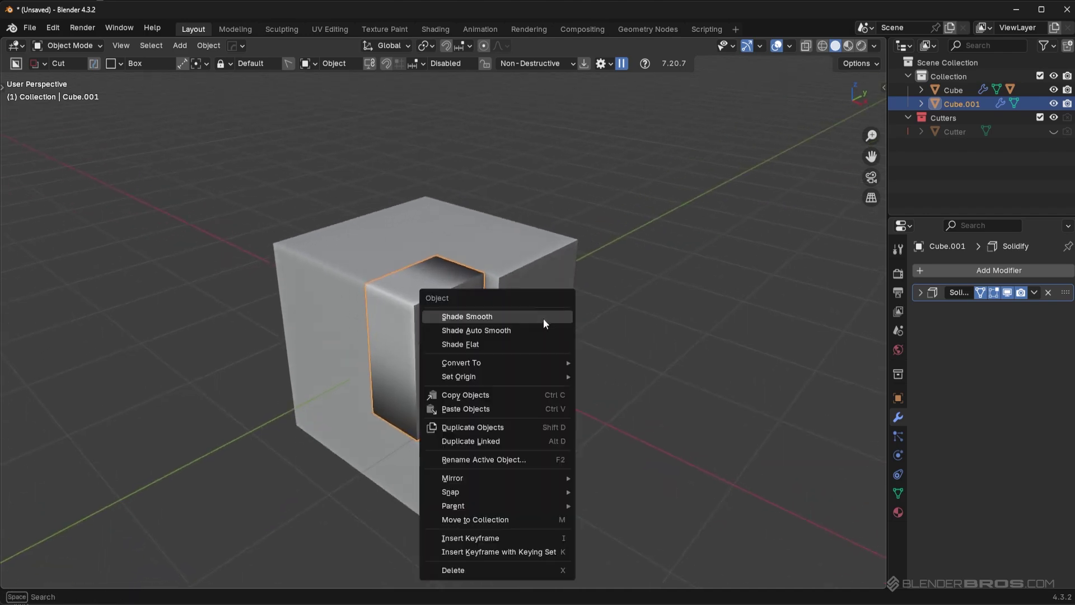
click(543, 318)
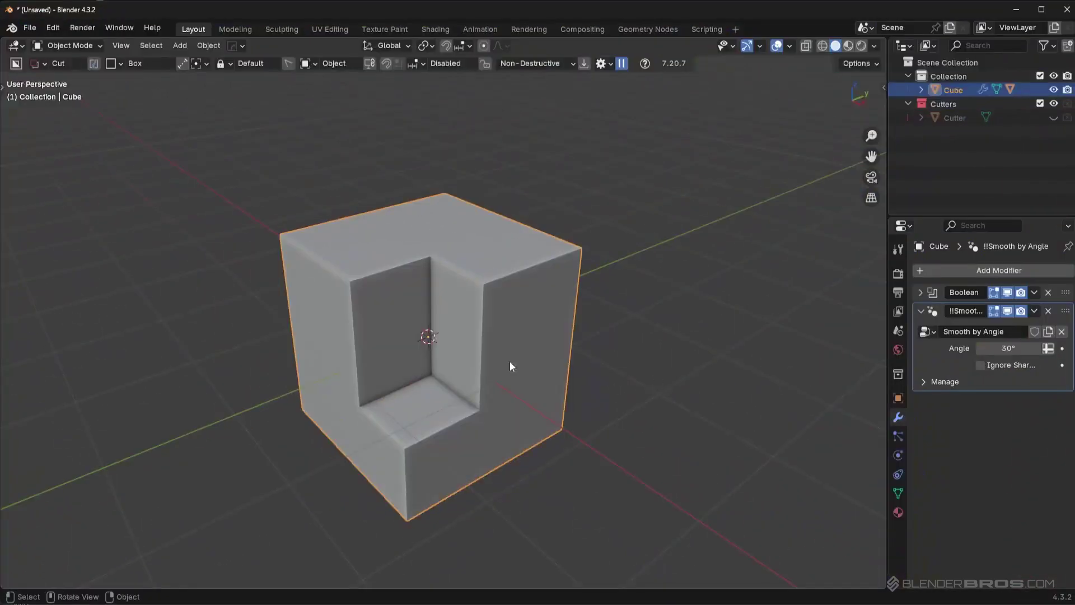
Start Face Extract in Boolean mode on the notched cube and select the notch's two inner walls.
key(q)
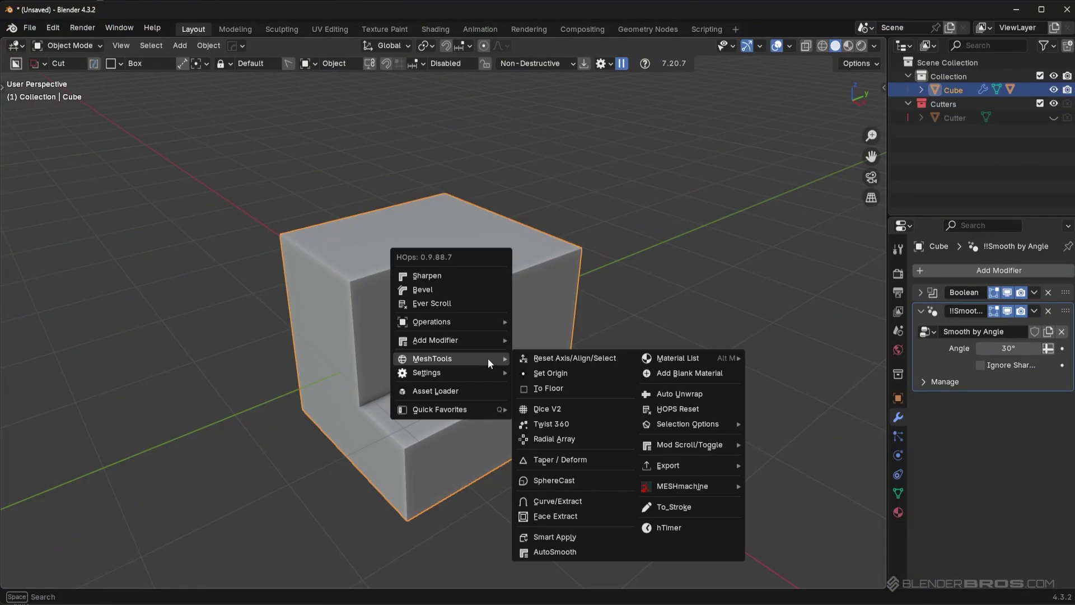
click(557, 517)
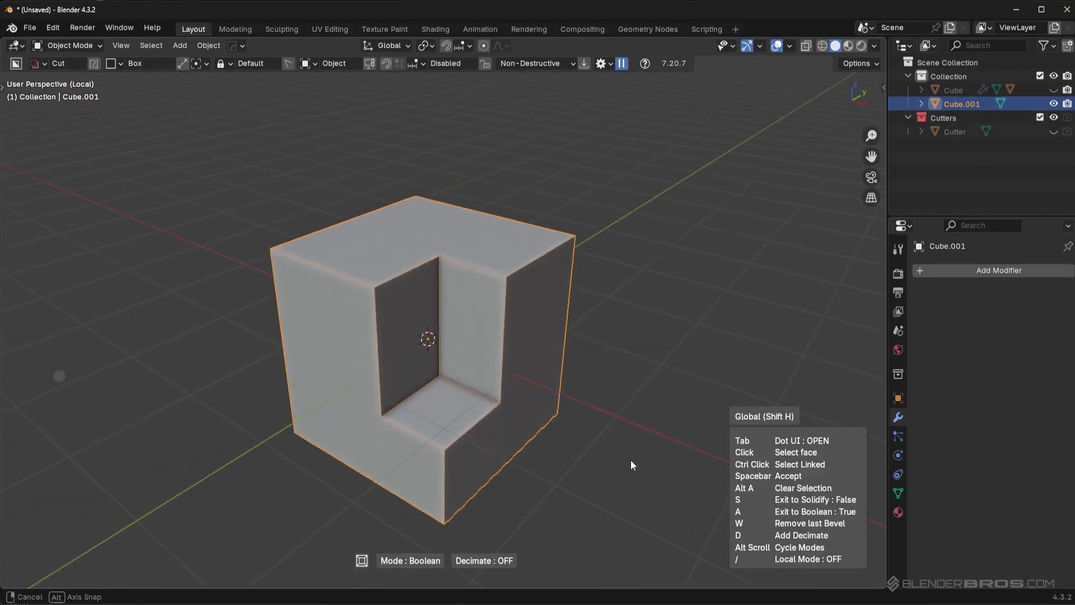
middle_drag(561, 424, 543, 415)
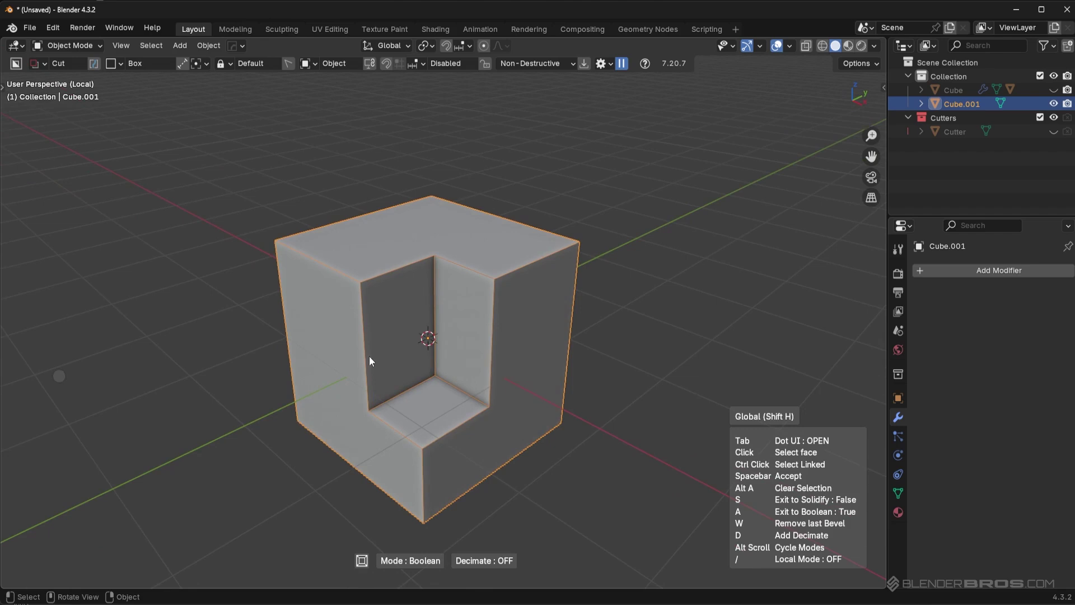
click(398, 330)
click(462, 318)
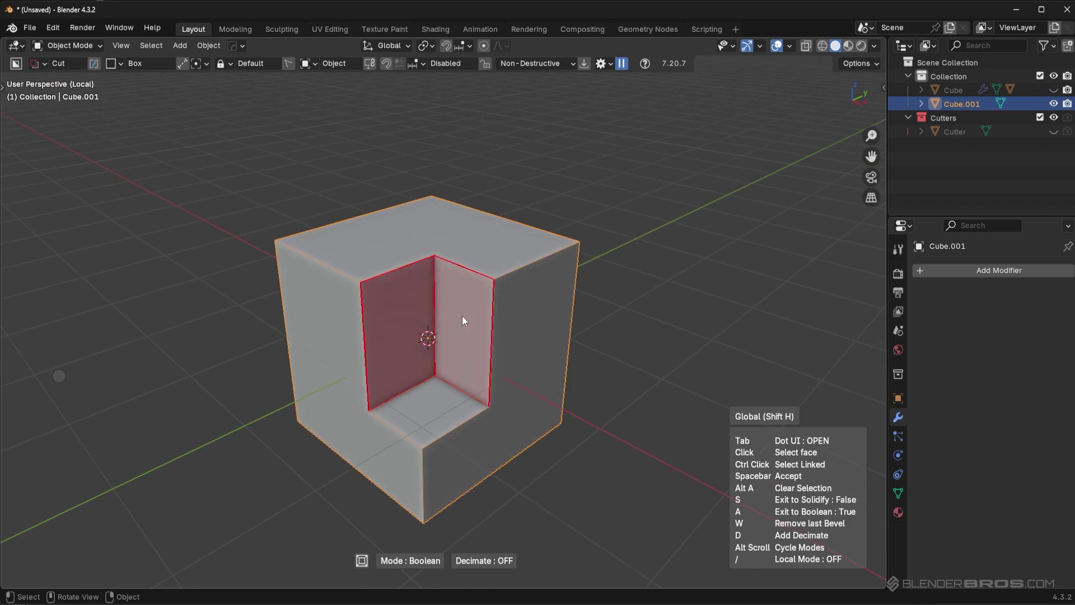
Try shortest-path face selection from the notch's left inner wall across to the cube's outer side faces.
click(431, 414)
click(456, 406)
click(482, 340)
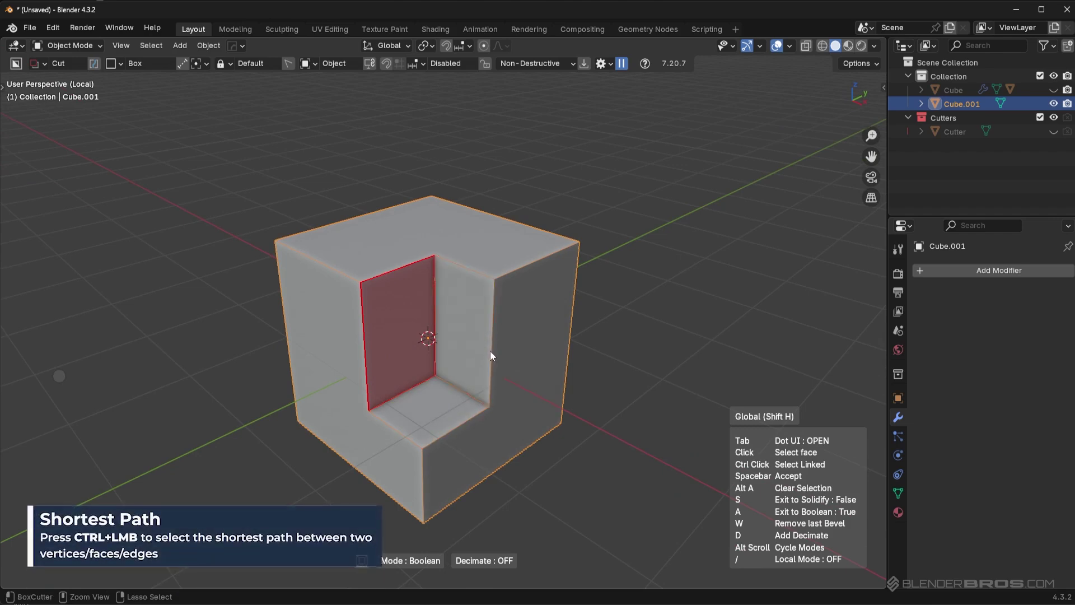
ctrl+click(516, 340)
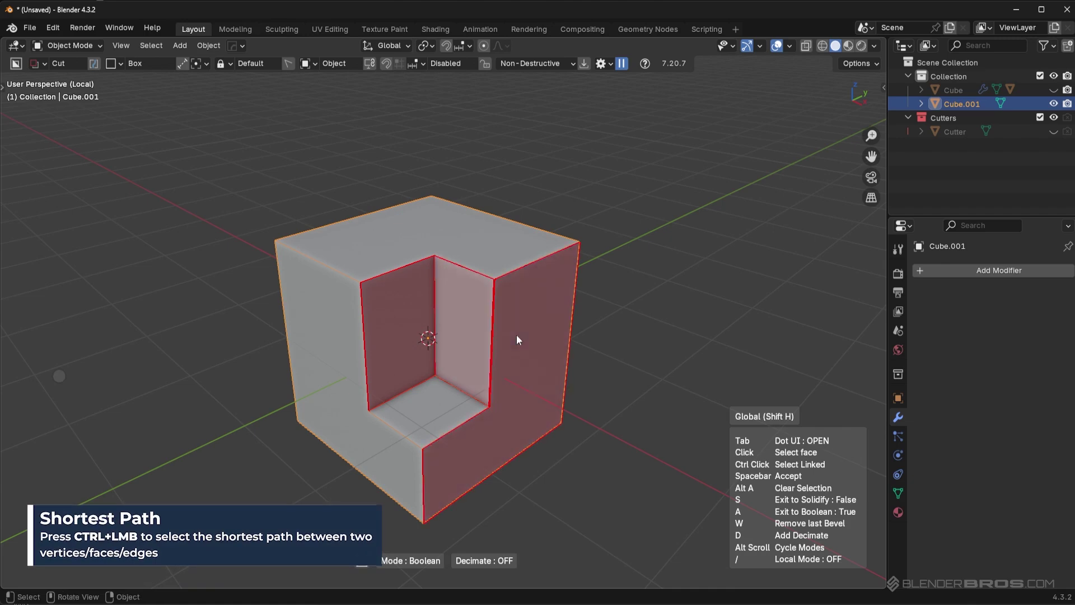
middle_drag(528, 341, 407, 386)
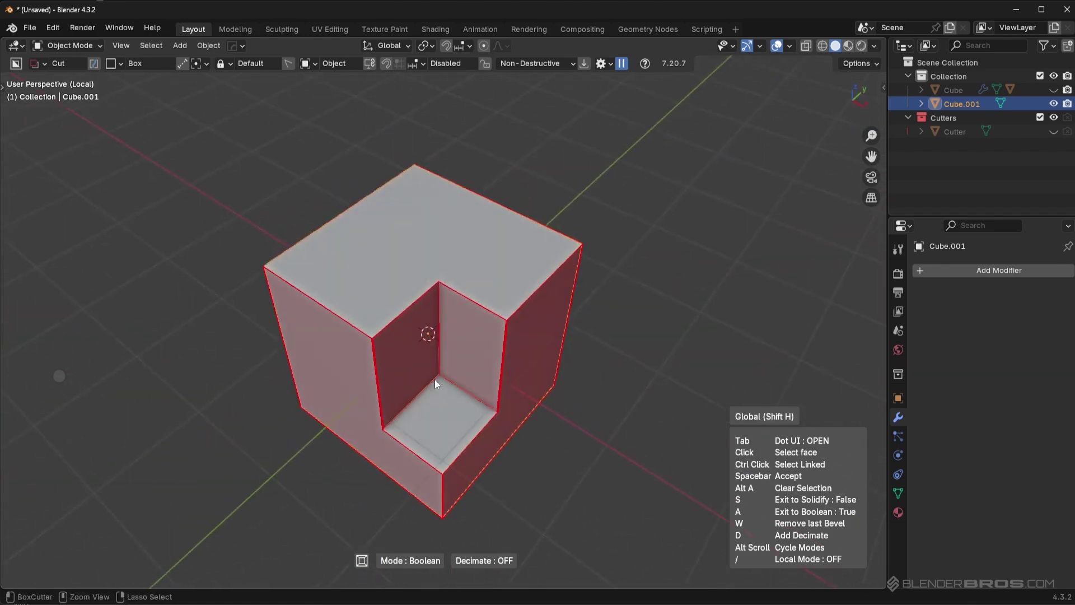
middle_drag(488, 379, 485, 362)
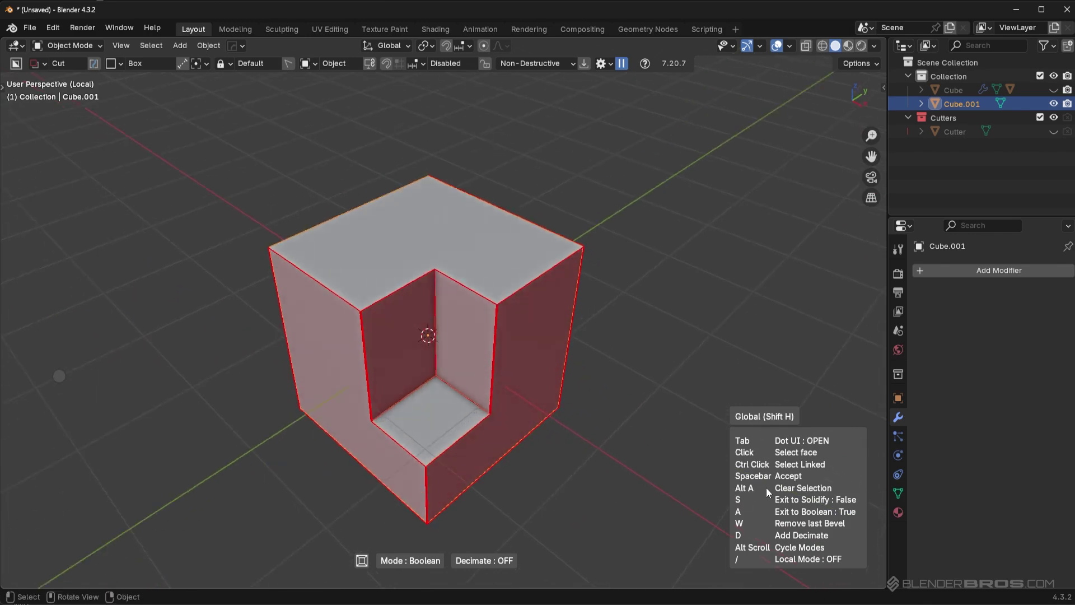
Try shortest-path selection across the cube's top, outer side and bottom faces, and clear the selection.
middle_drag(598, 400, 553, 369)
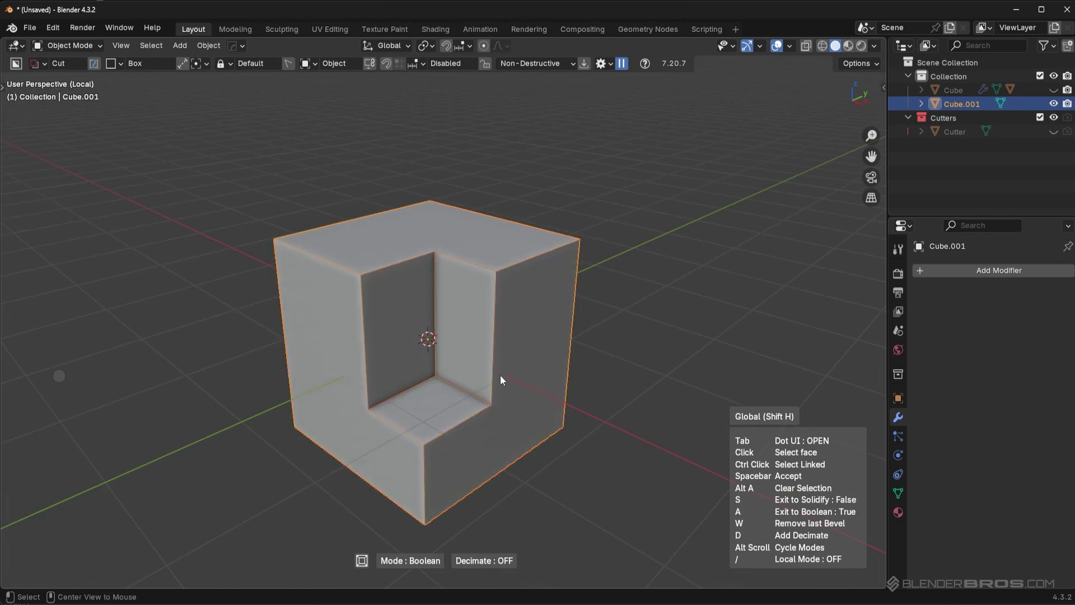
middle_drag(377, 238, 434, 324)
click(410, 391)
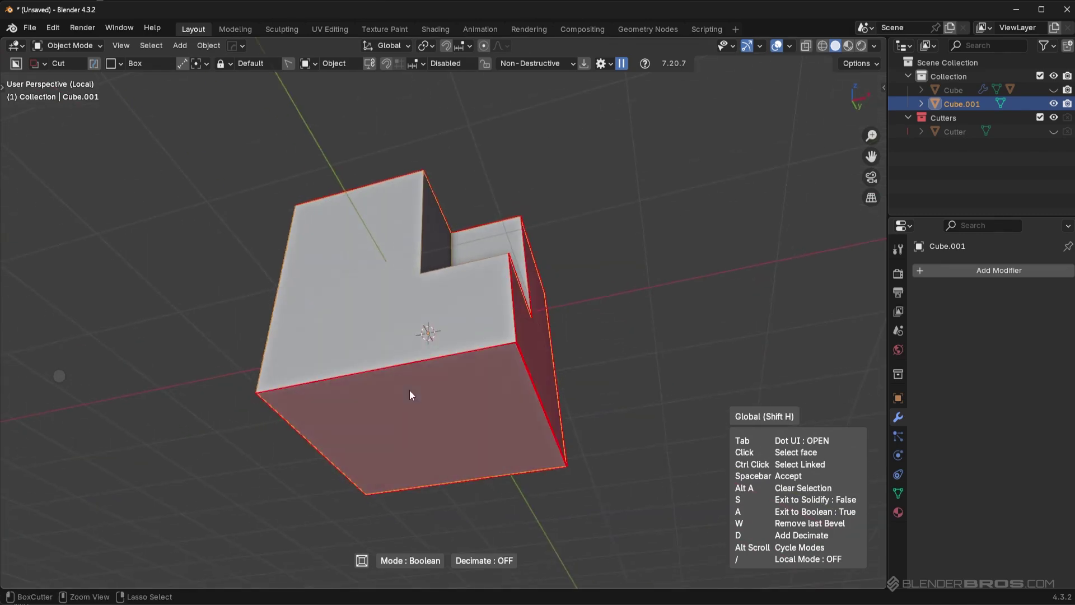
middle_drag(410, 391, 487, 440)
middle_drag(542, 303, 564, 400)
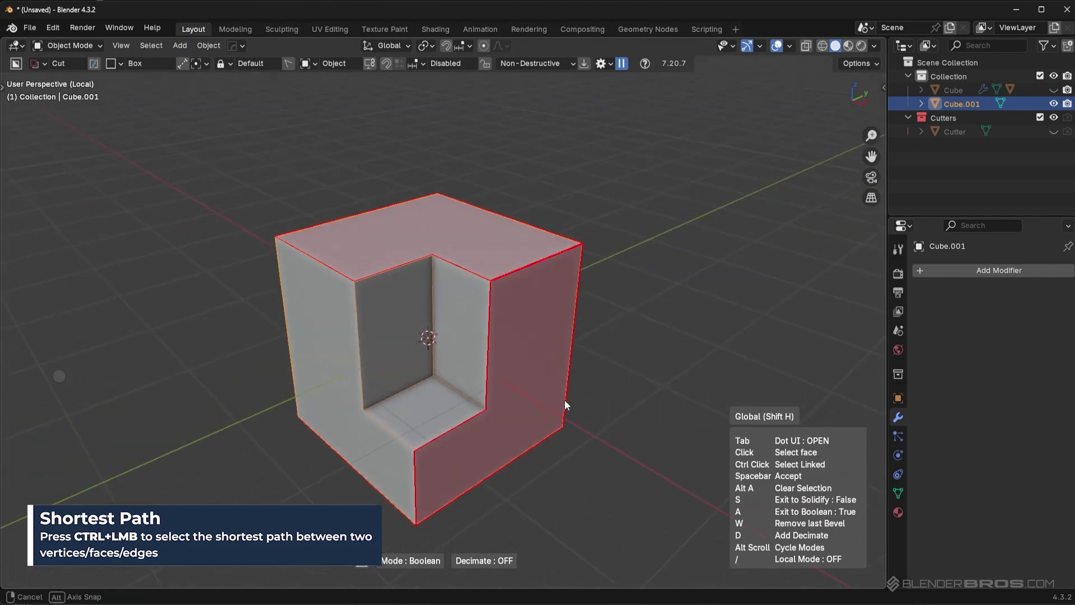
key(alt+a)
Try selecting the faces connected to the cube's top, clear them, and select only the top face.
middle_drag(475, 242, 482, 269)
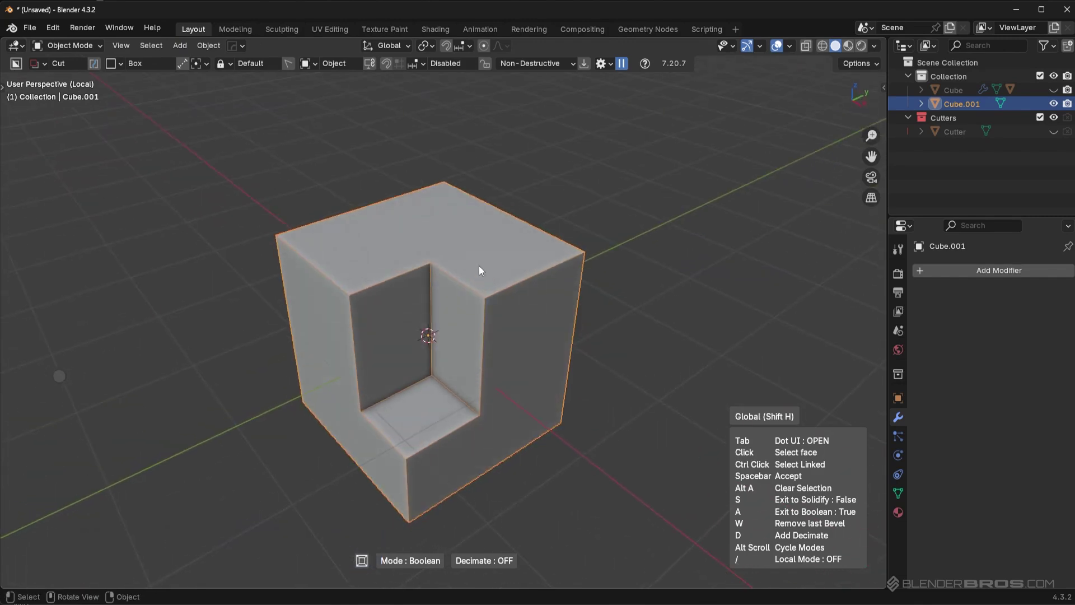
click(499, 260)
ctrl+click(495, 435)
middle_drag(495, 435, 528, 429)
key(alt+a)
click(489, 248)
middle_drag(560, 351, 549, 382)
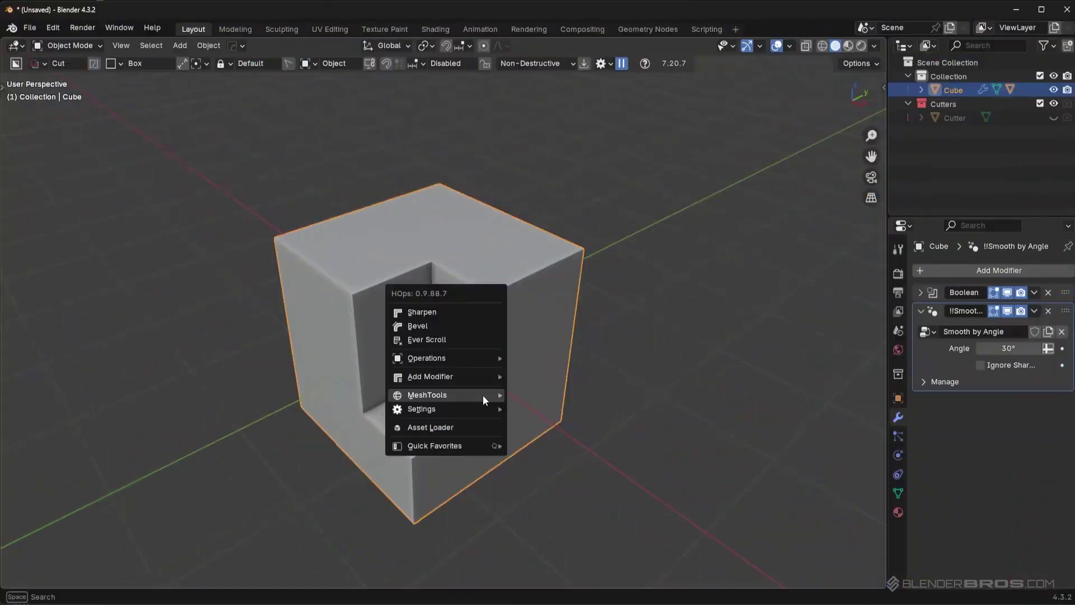
Try a Face Extract boolean cut from the notch's left inner wall with an inset of about -0.196, and cancel it.
mouse_move(483, 392)
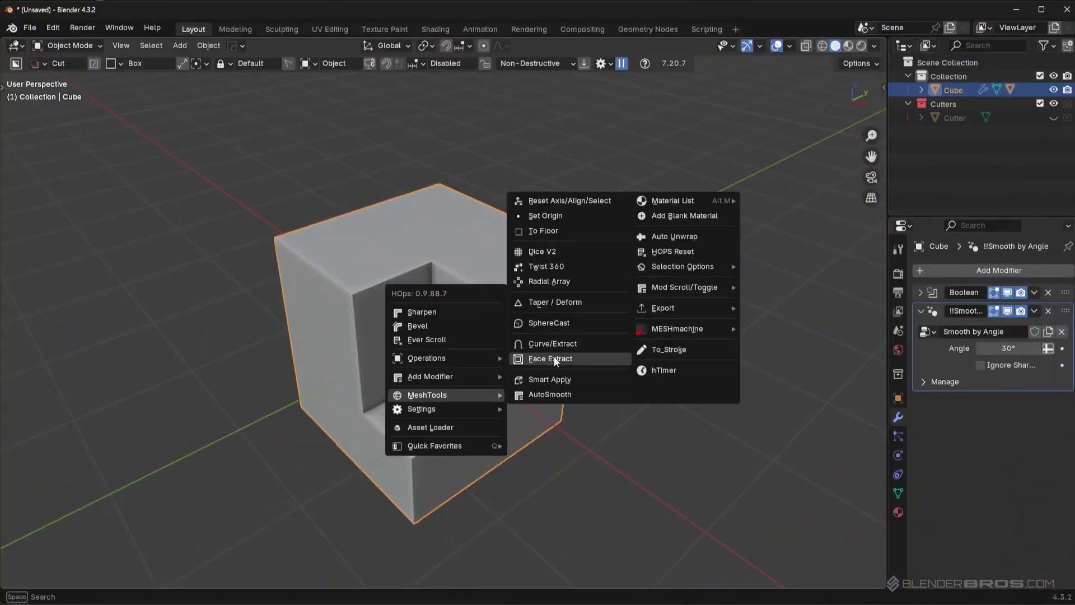
click(368, 334)
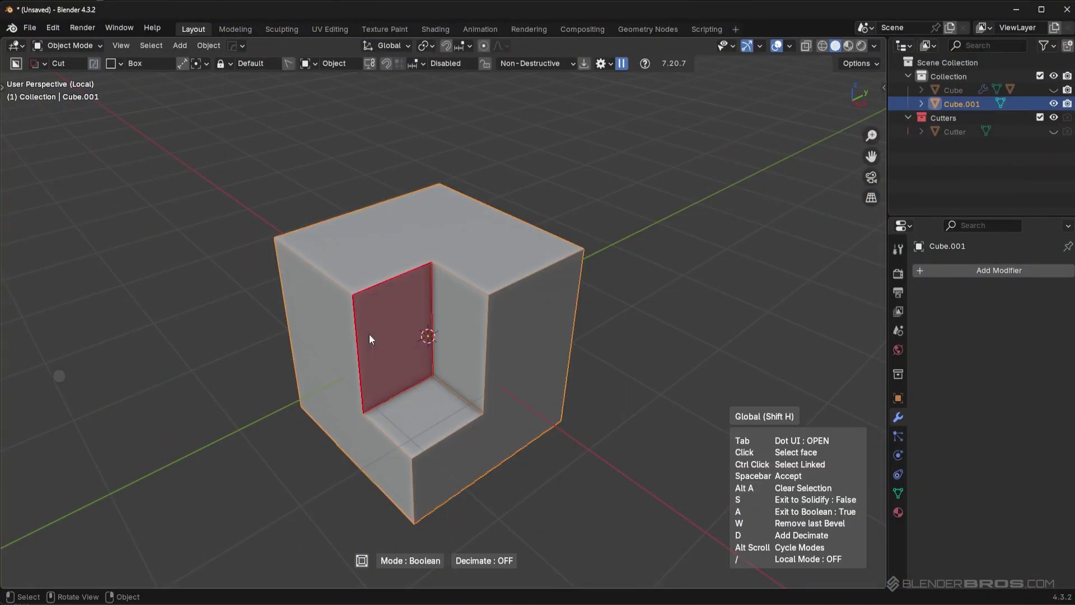
middle_drag(498, 394, 513, 379)
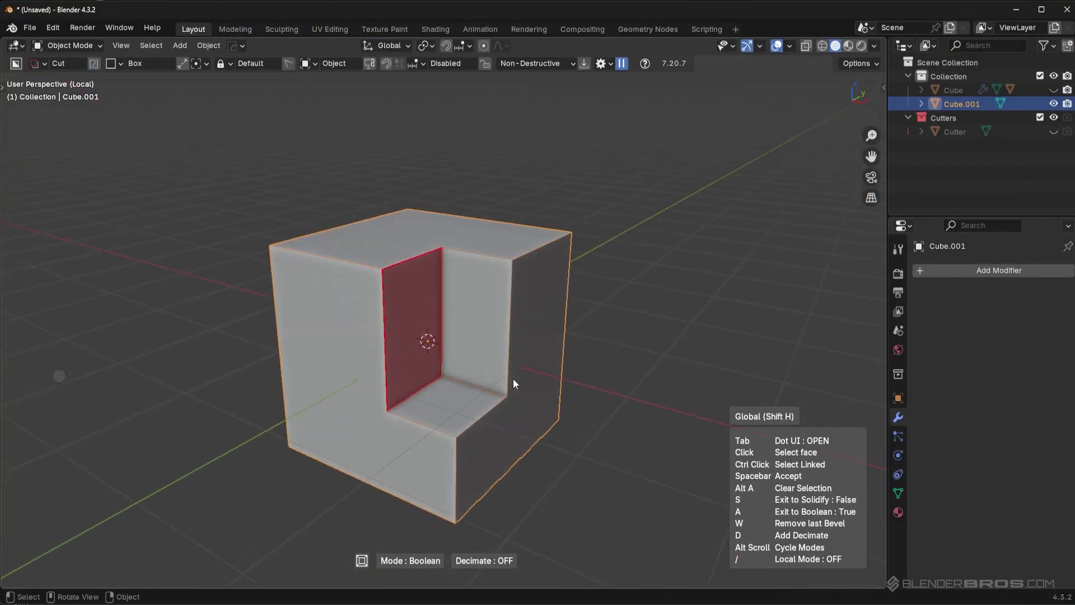
key(space)
click(422, 303)
click(416, 315)
click(415, 313)
click(421, 314)
key(space)
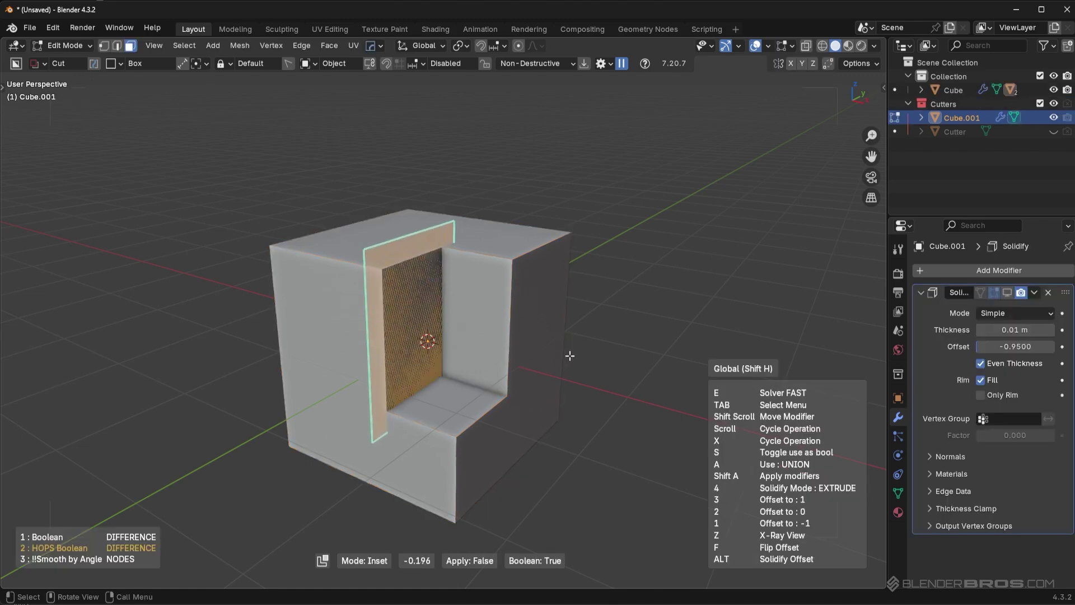
right_click(542, 354)
middle_drag(539, 356, 527, 367)
key(Tab)
Restart Face Extract on the cube, select the notch's left inner wall and set the mode to Extract.
key(q)
mouse_move(593, 356)
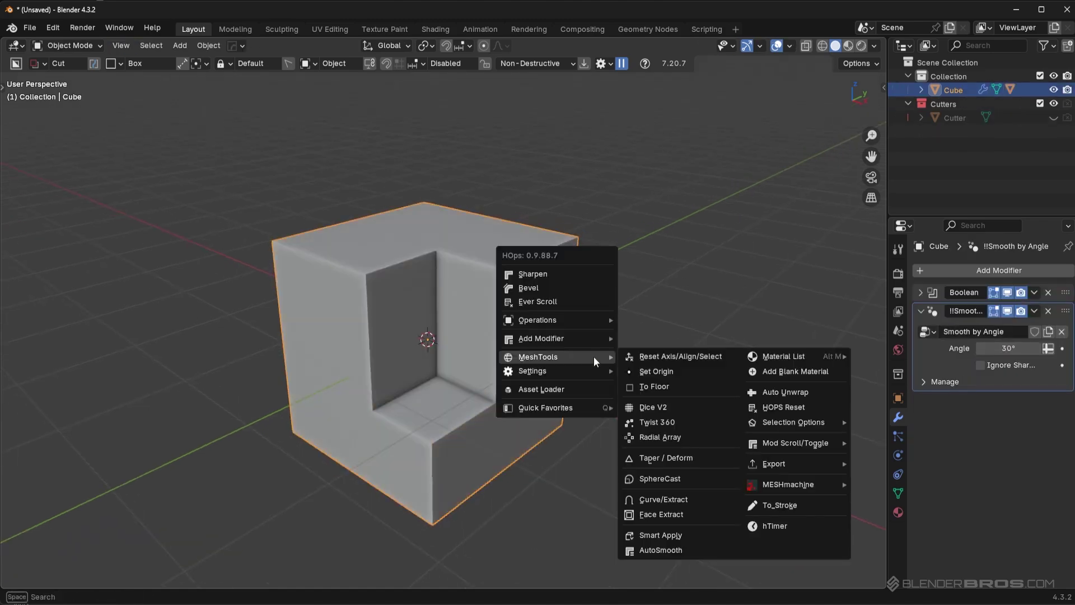
click(687, 514)
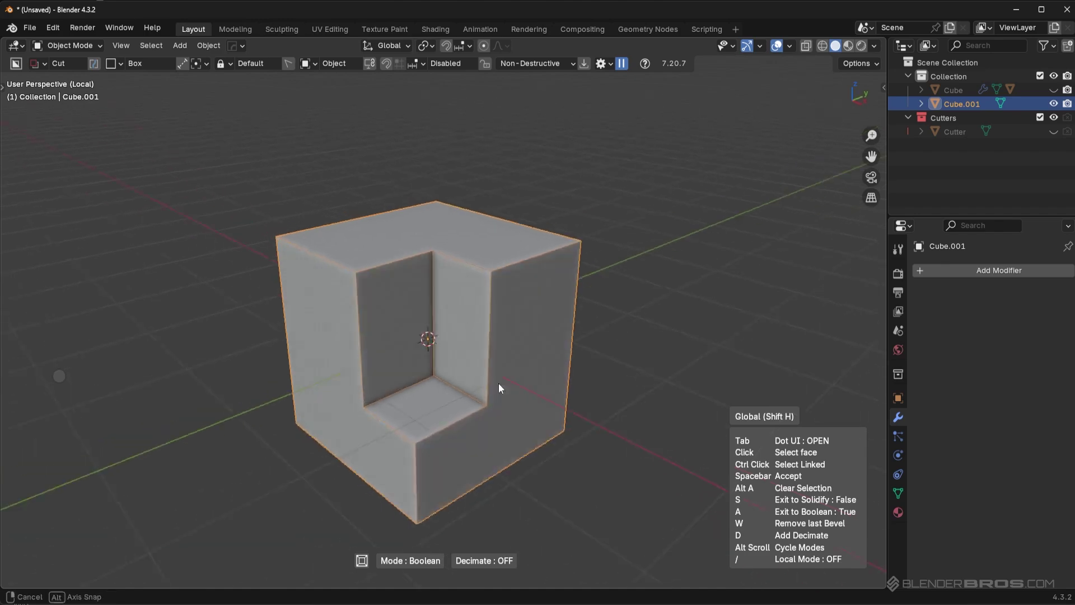
click(403, 328)
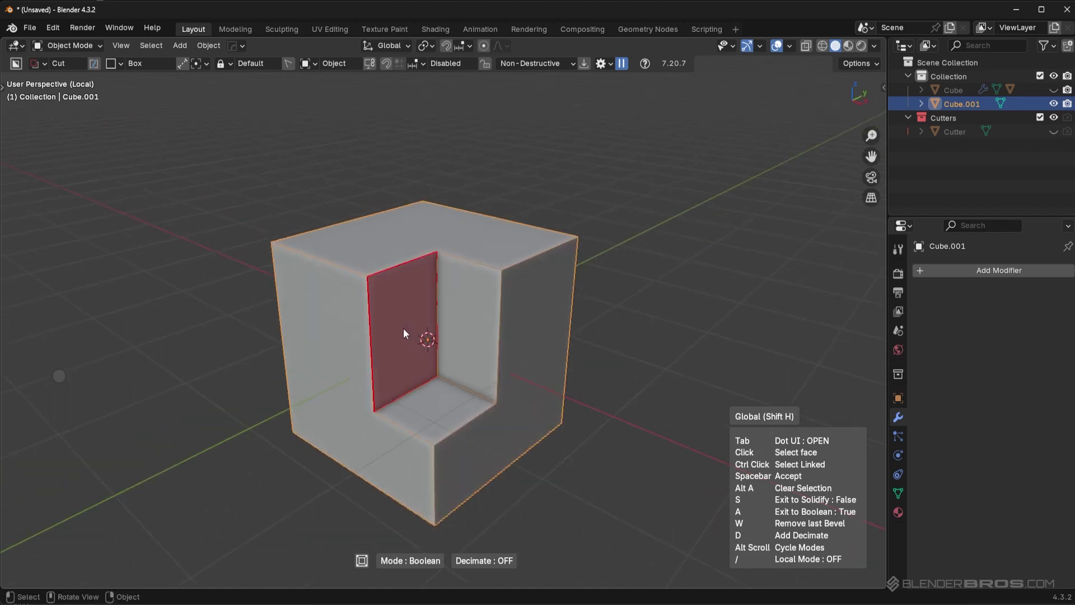
key(Tab)
click(435, 326)
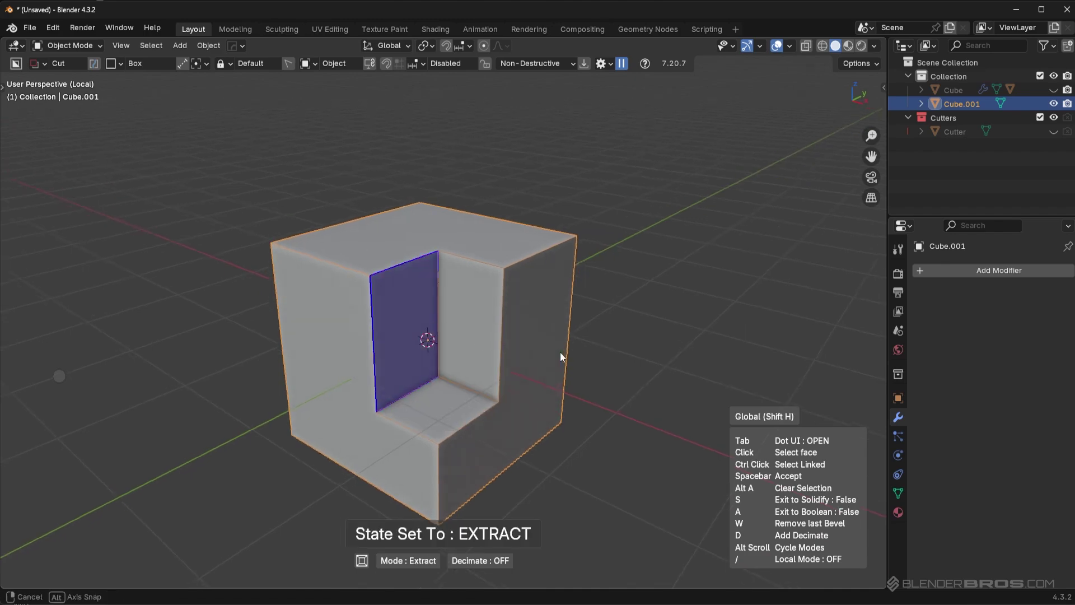
mouse_move(560, 351)
middle_down()
mouse_move(519, 350)
mouse_move(547, 347)
middle_up()
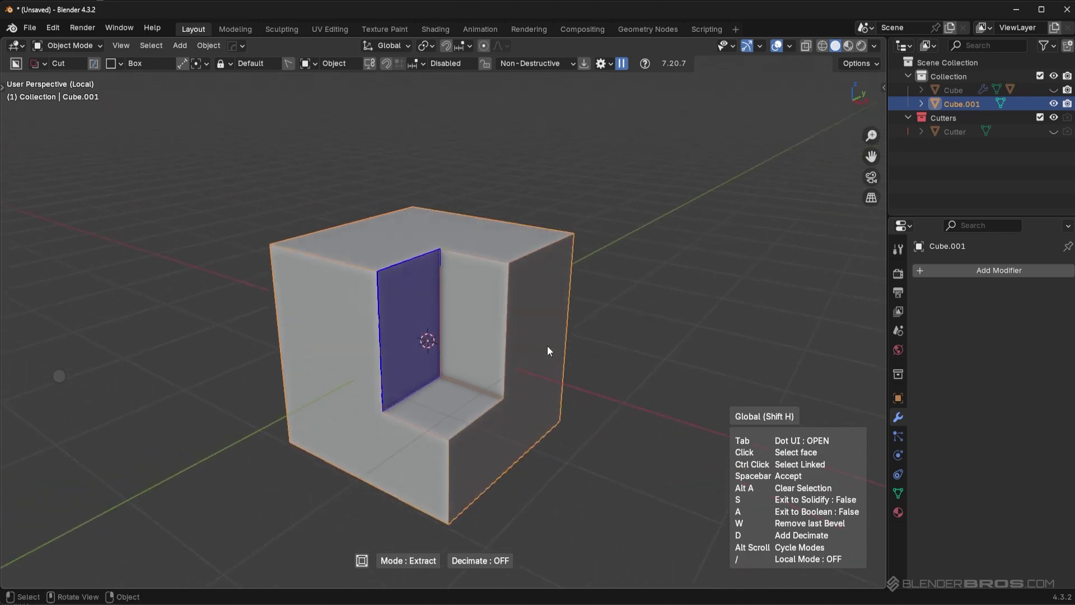
Try Solidify mode on the selected wall with a thickness of about -0.242 and offset -1, and undo it.
key(s)
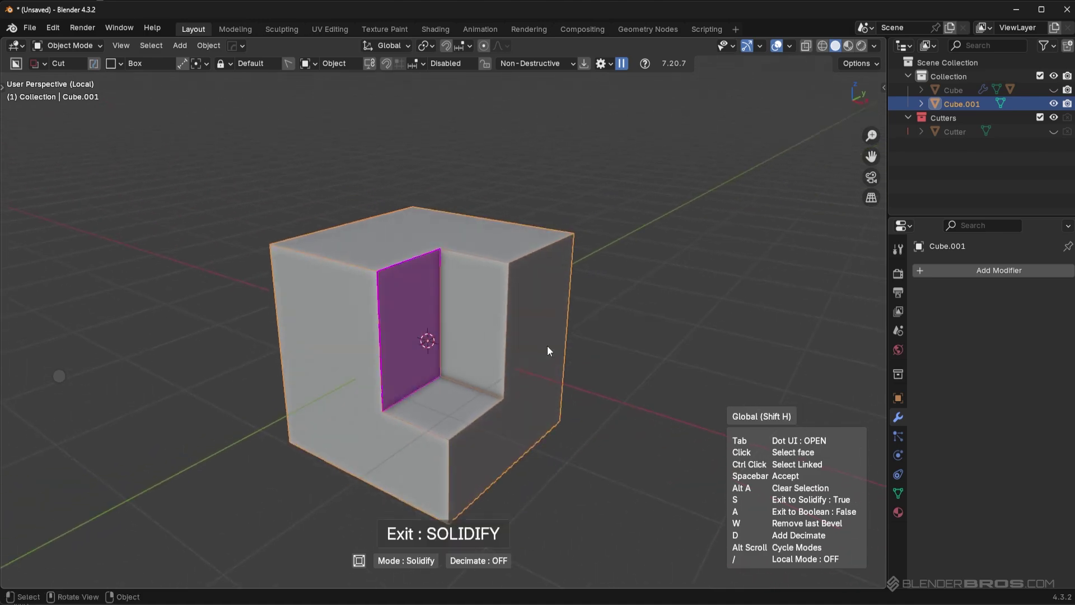
key(space)
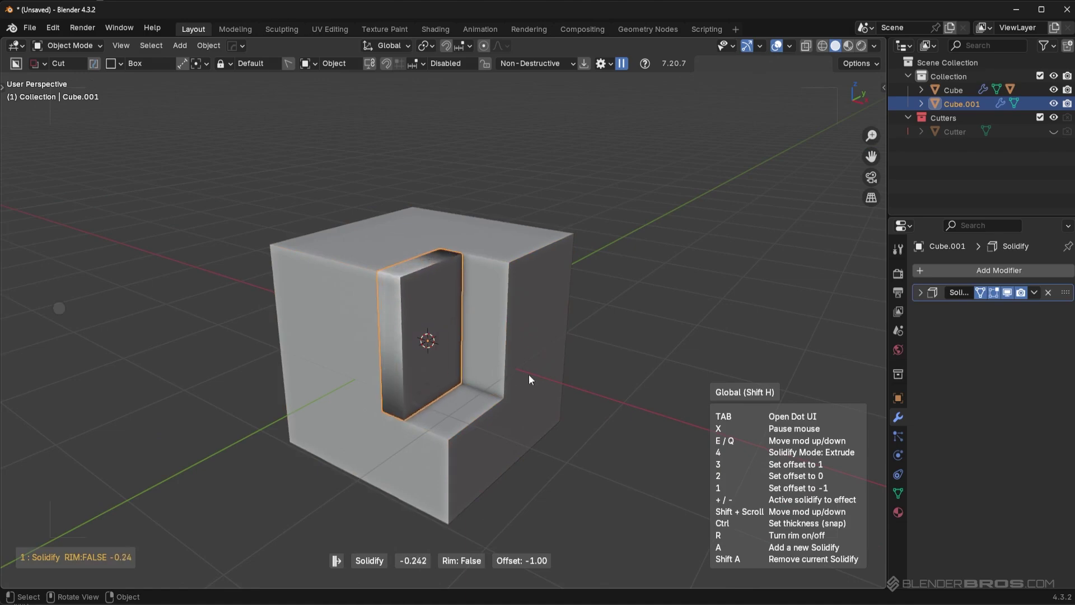
click(615, 397)
key(ctrl+z)
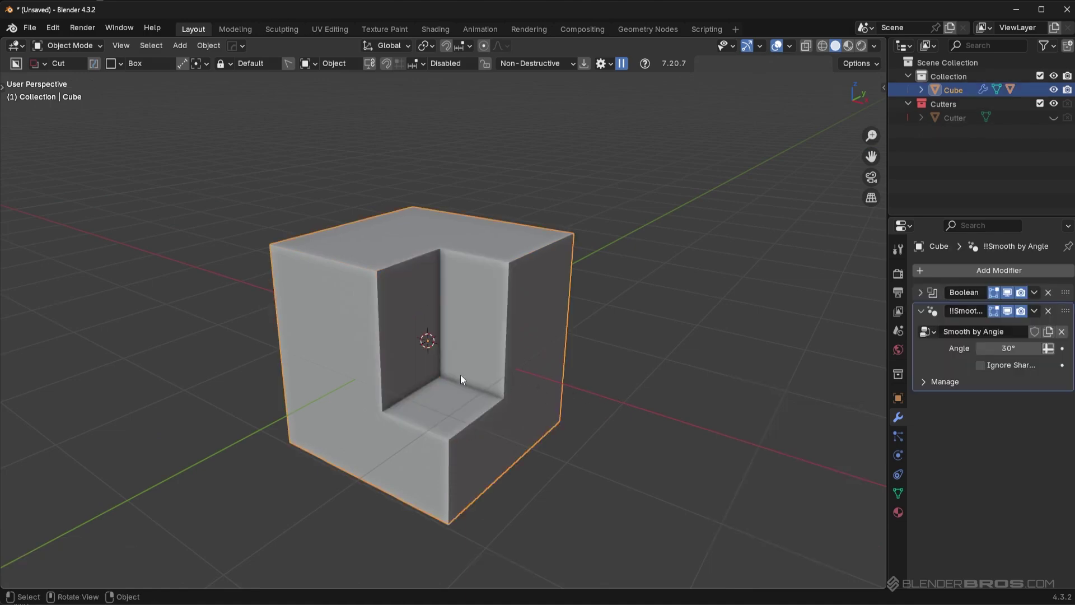
Restart Face Extract in Boolean mode with the notch's left inner wall selected and open its on-screen operation options.
key(q)
mouse_move(462, 373)
click(564, 529)
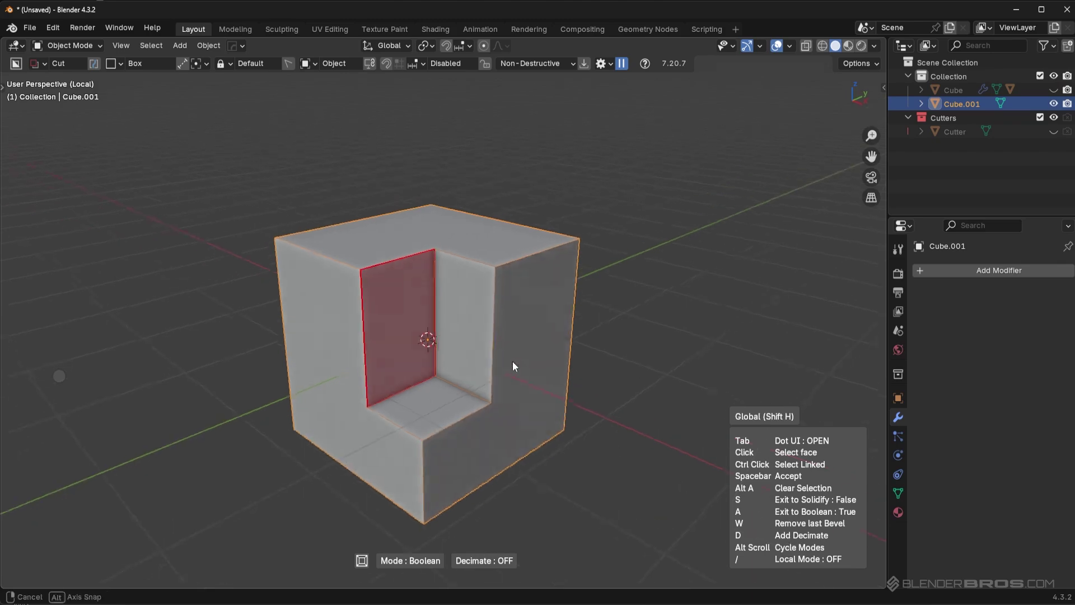
middle_drag(513, 361, 530, 318)
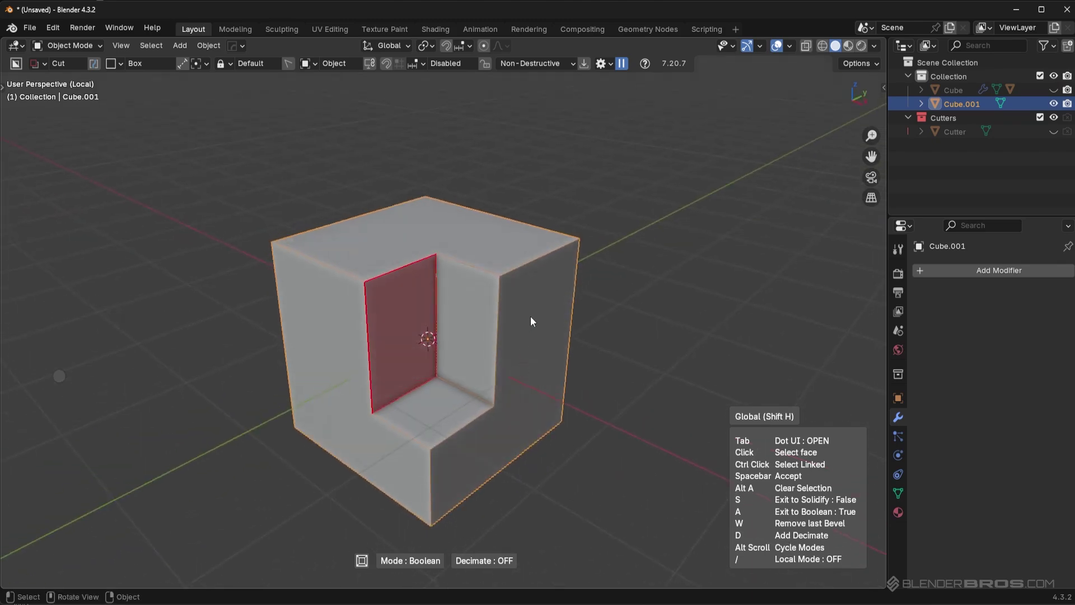
key(Tab)
middle_drag(560, 403, 711, 503)
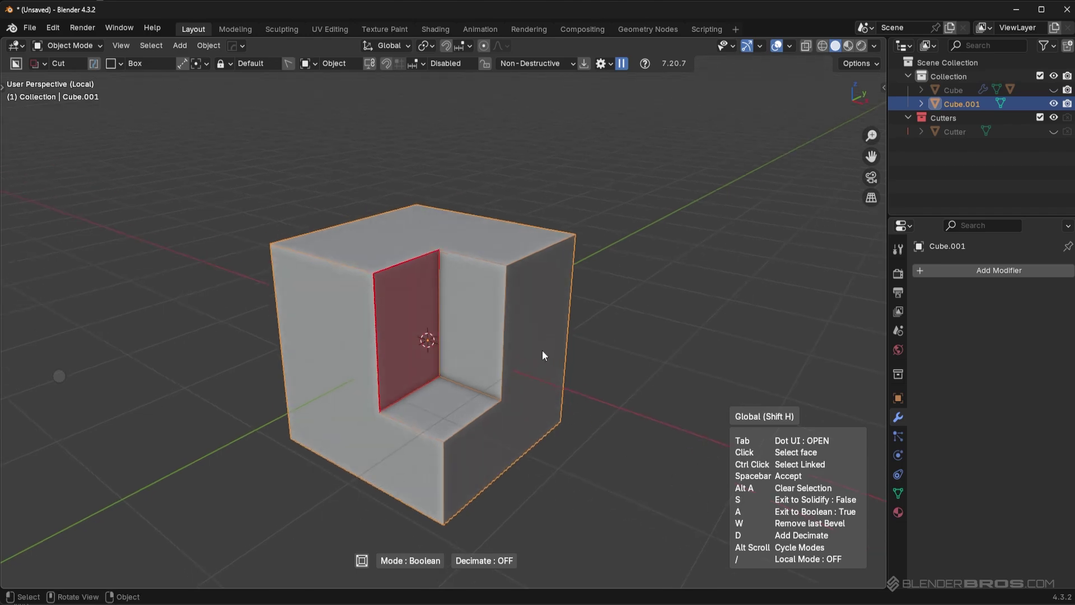
middle_drag(542, 355, 497, 306)
key(Tab)
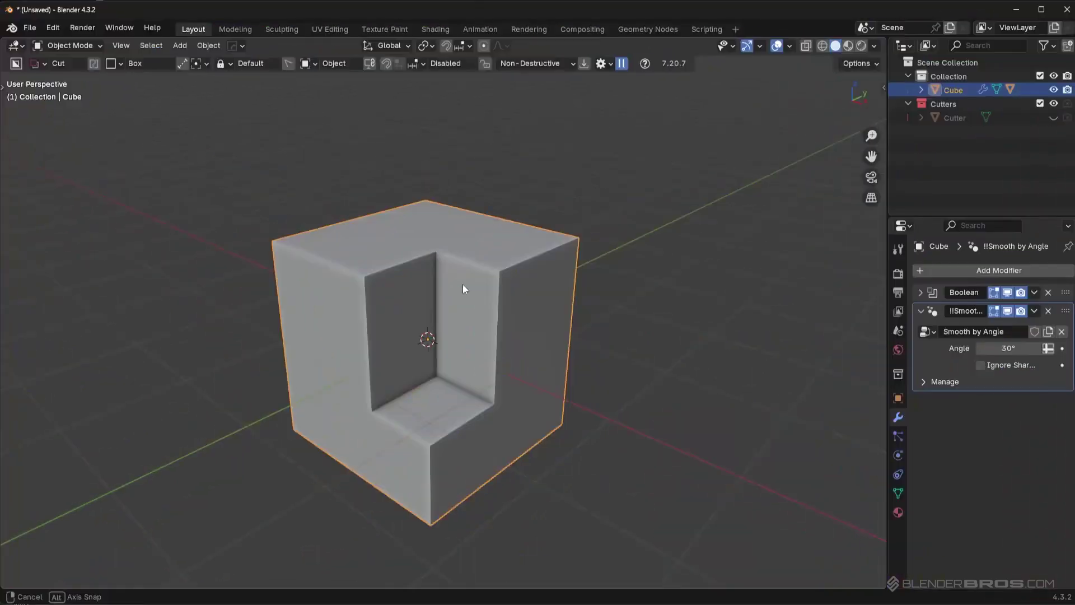
Try a HardOps bevel on the cube with 5 segments and a width of about 0.117, toggling Harden Normals on and off.
key(q)
click(549, 224)
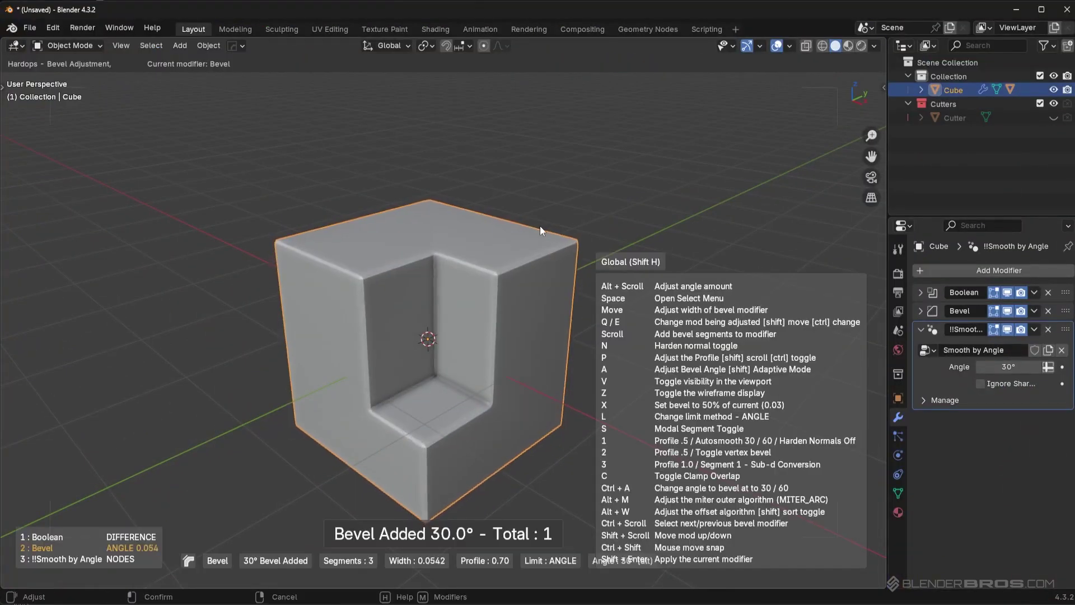
key(n)
scroll(529, 240, up, 3)
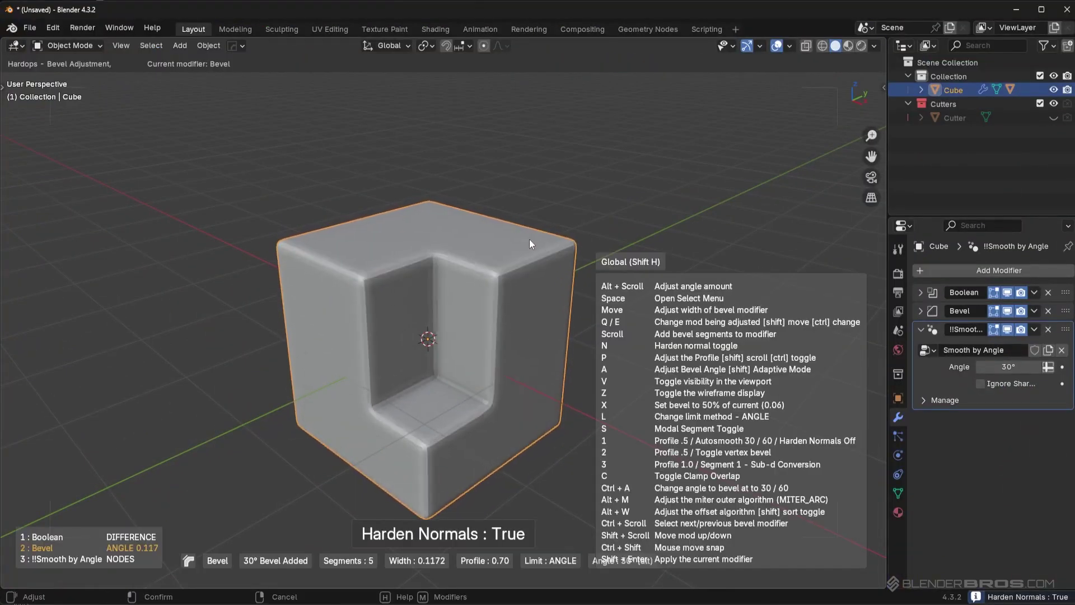
key(n)
key(space)
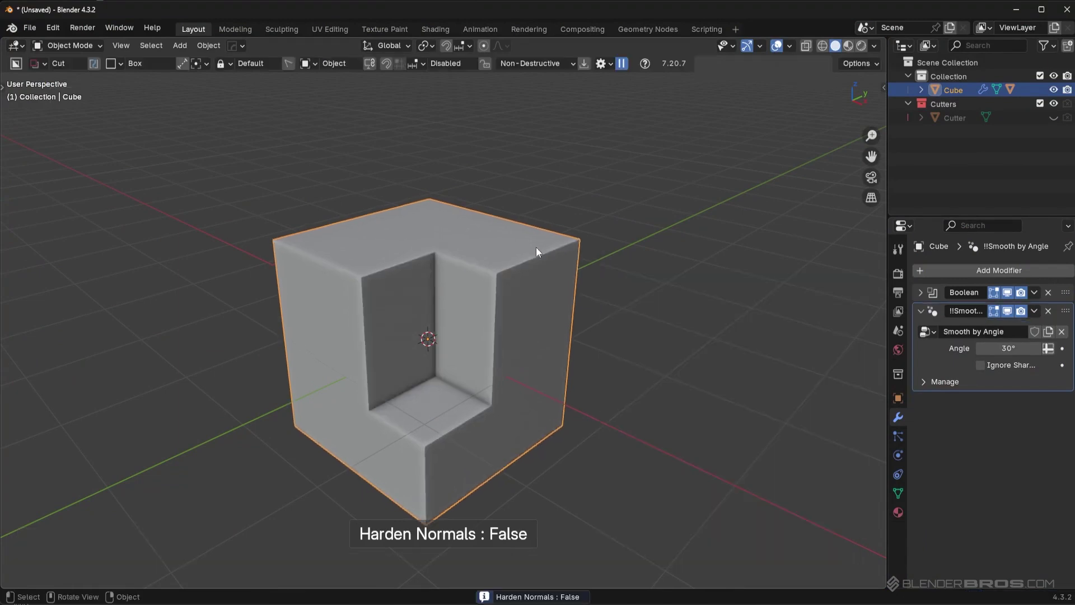
Bevel the notched cube with 3 segments, a width of about 0.095 and Harden Normals enabled.
click(536, 290)
key(n)
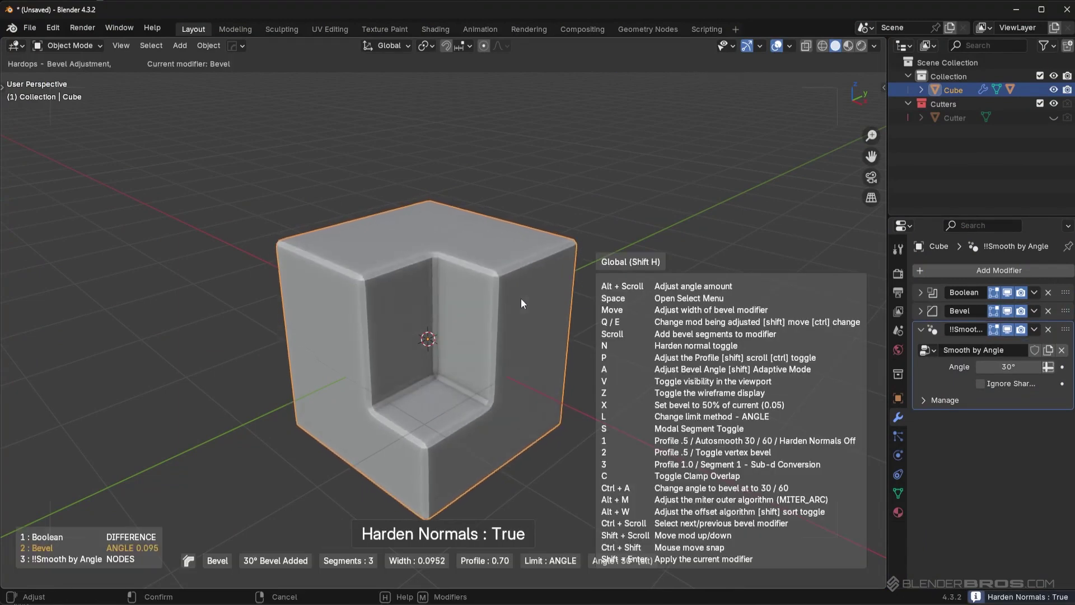
click(525, 298)
Move the Bevel modifier below Smooth by Angle and check its shading effect on the cube in the viewport.
drag(1066, 311, 1061, 425)
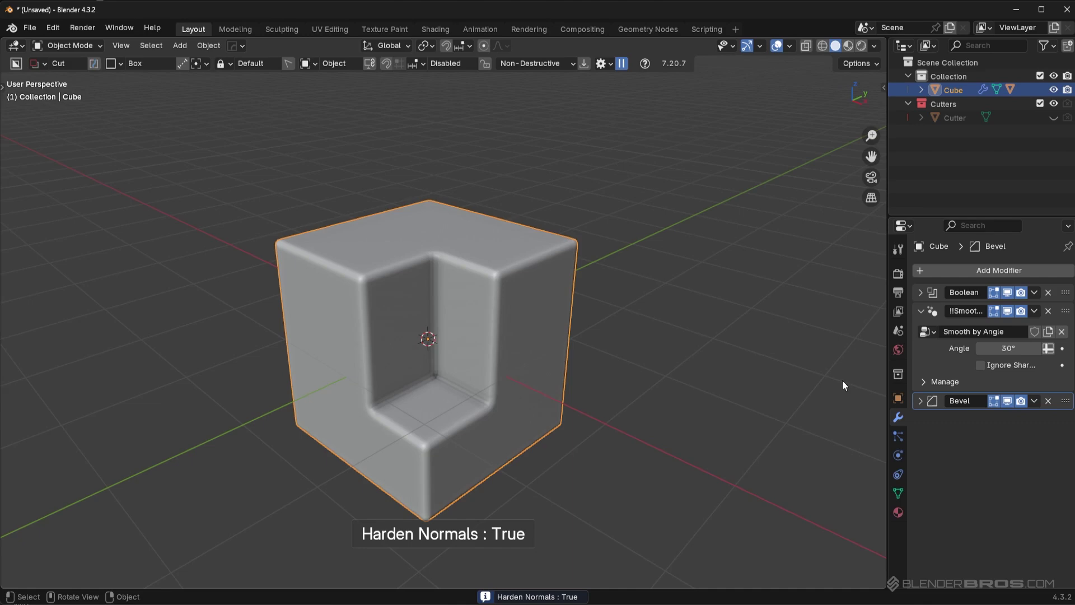
middle_drag(435, 271, 439, 276)
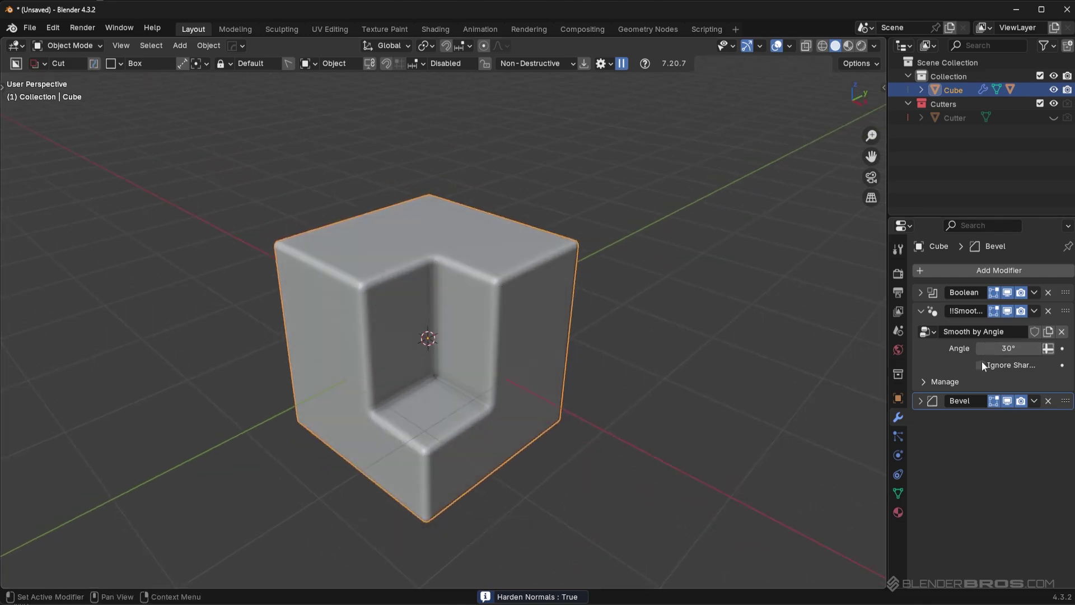
click(1006, 403)
click(1007, 402)
middle_drag(603, 296, 610, 305)
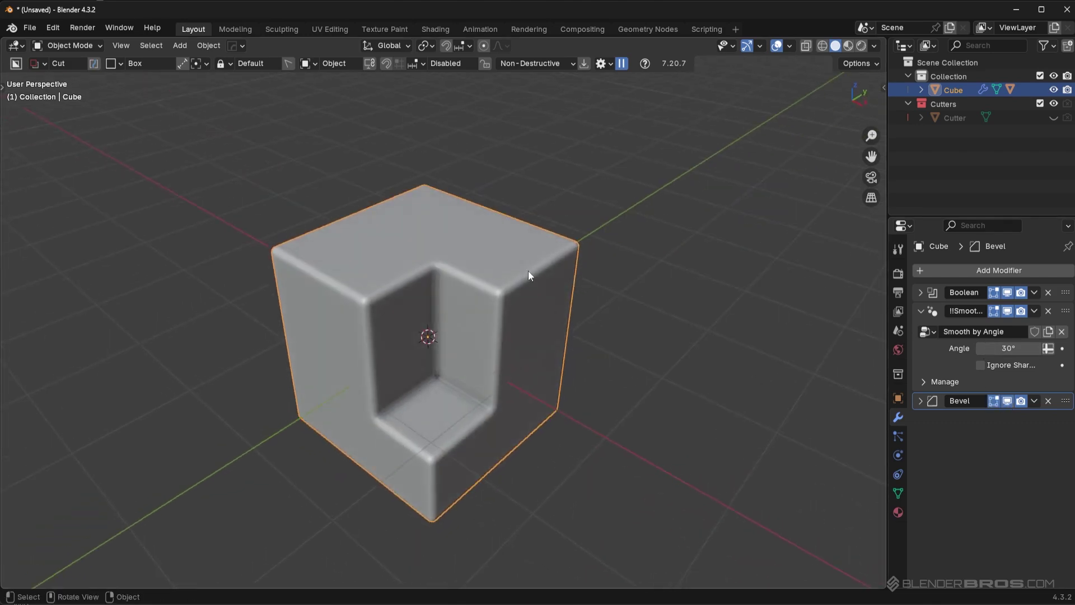
Start HardOps Face Extract on the bevelled notched cube and select the flat part of the notch's left inner wall.
key(q)
mouse_move(448, 400)
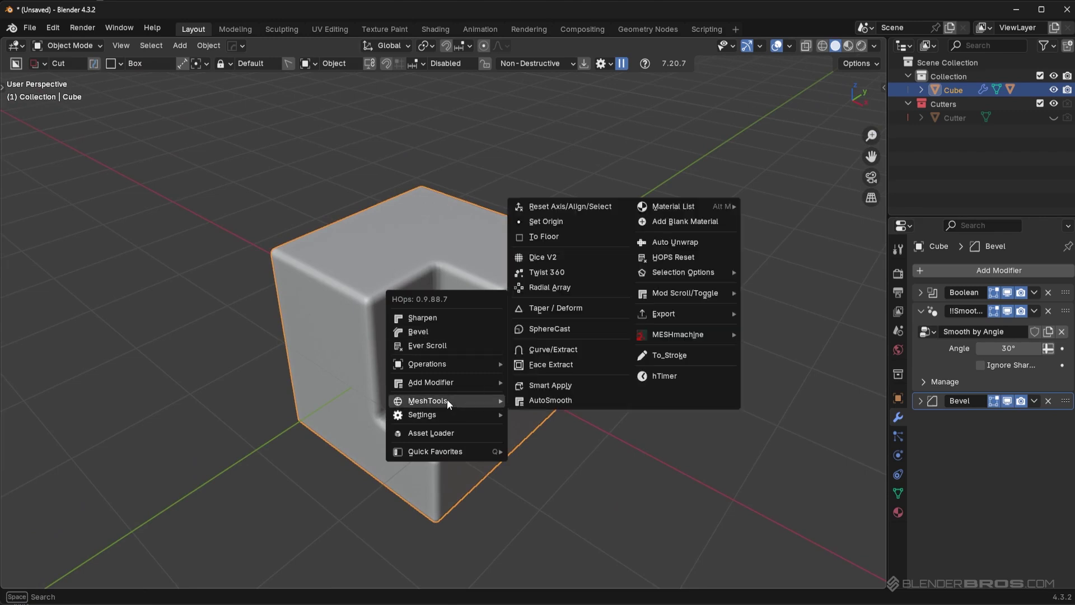
click(556, 364)
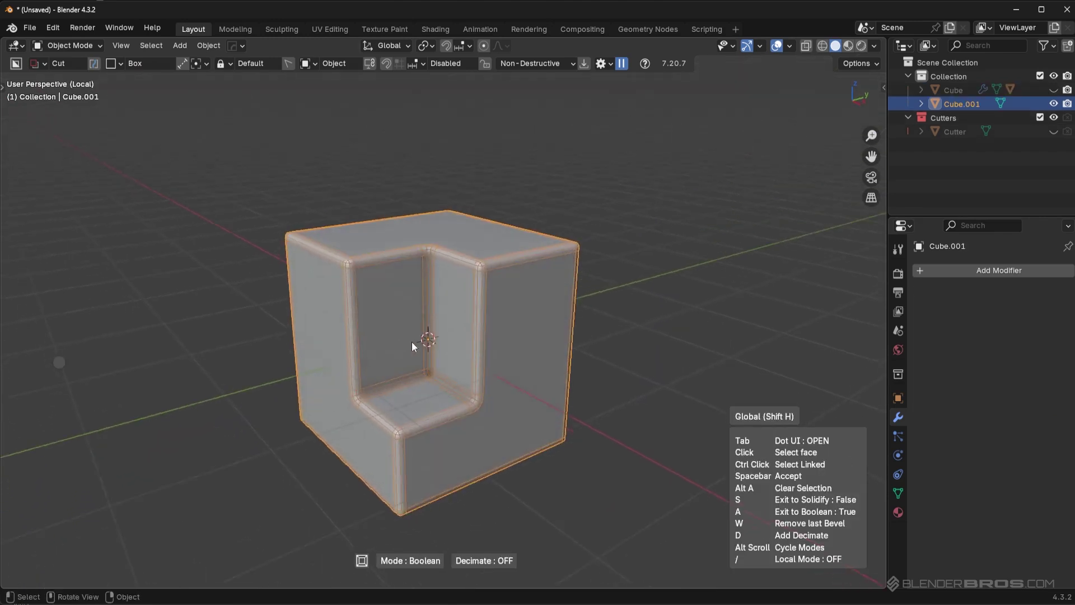
click(292, 244)
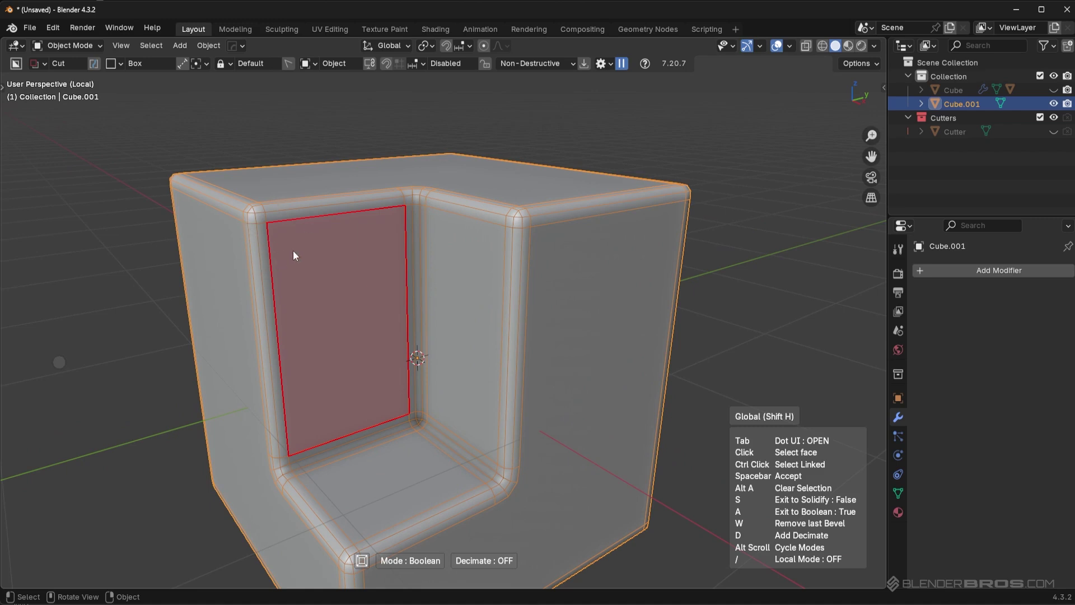
middle_drag(318, 231, 448, 273)
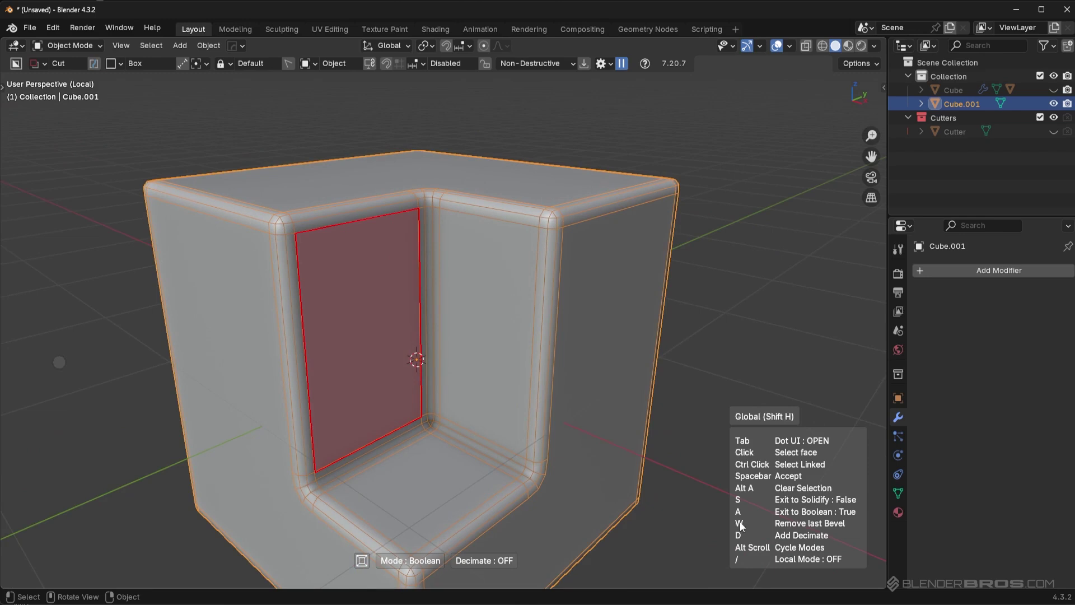
Turn off the last bevel in Face Extract, reselect the full left inner wall and accept it in Boolean mode.
key(w)
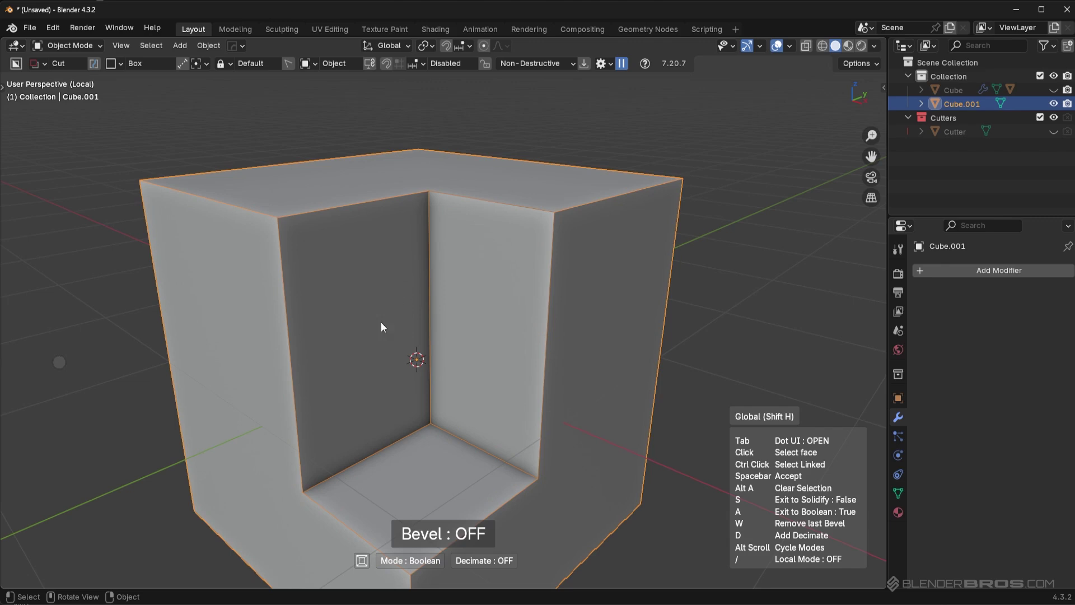
click(361, 301)
scroll(370, 302, down, 3)
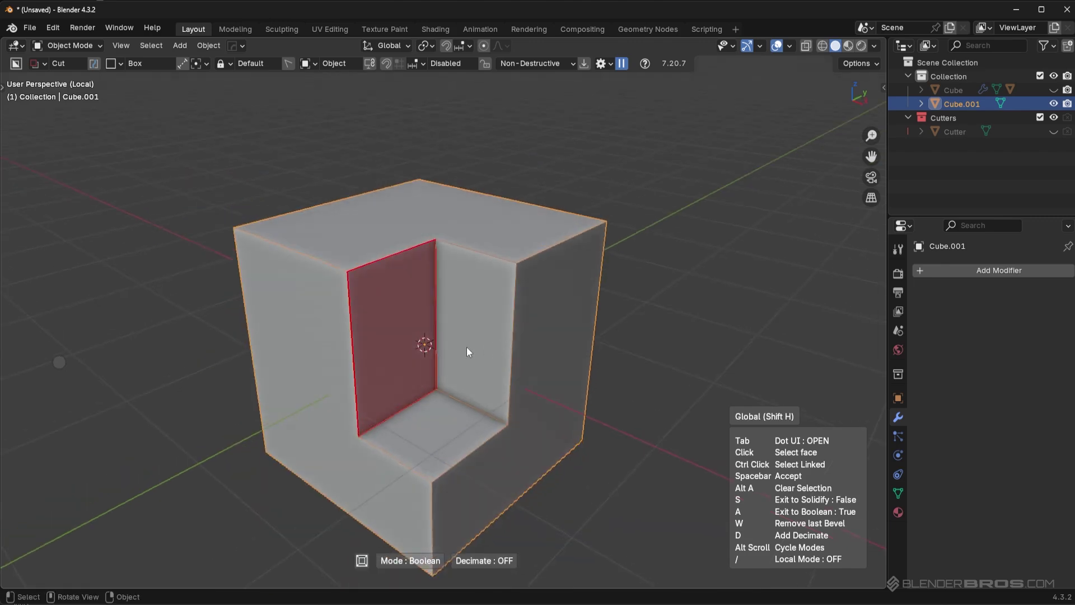
key(space)
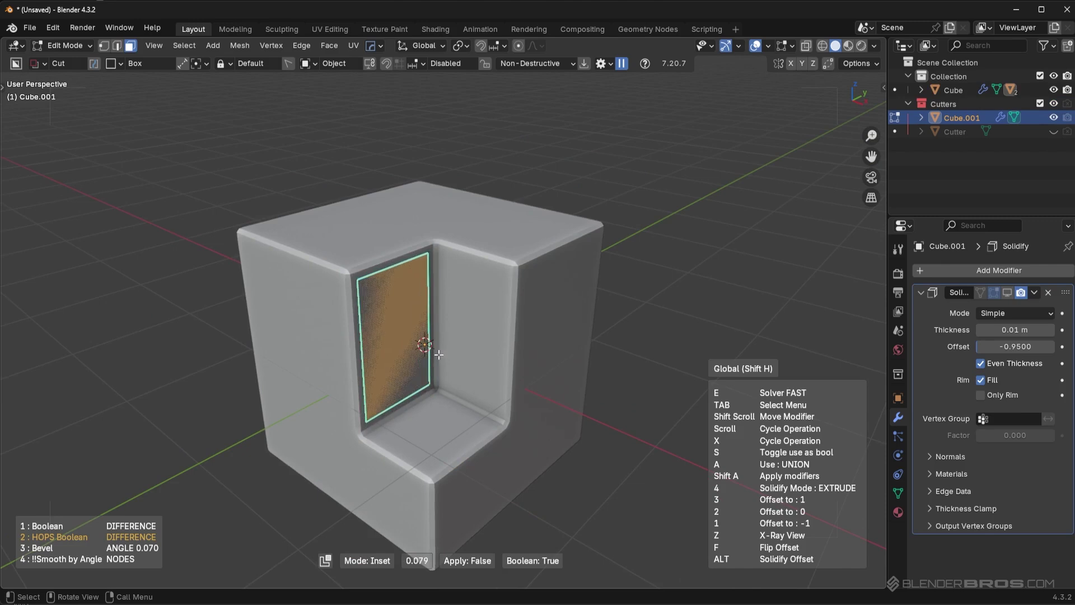
Switch the extracted wall cutter from Inset to Extrude at about -0.060, and discard the operation.
key(Tab)
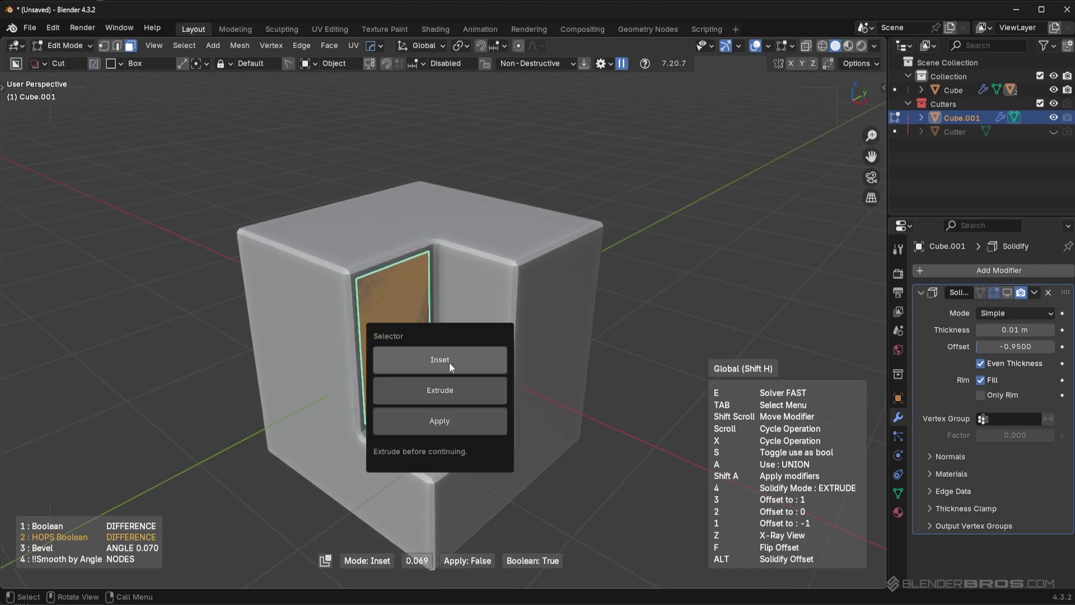
click(456, 391)
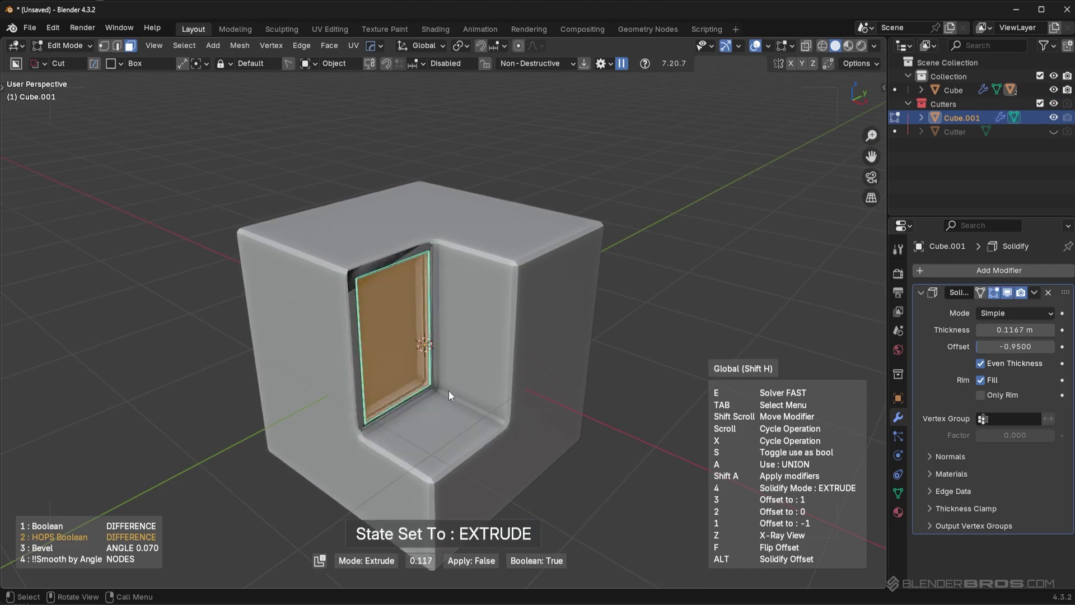
click(480, 395)
key(Tab)
Face Extract the notch's left inner wall without the last bevel in Solidify mode and thicken it to about -0.66.
key(q)
mouse_move(437, 352)
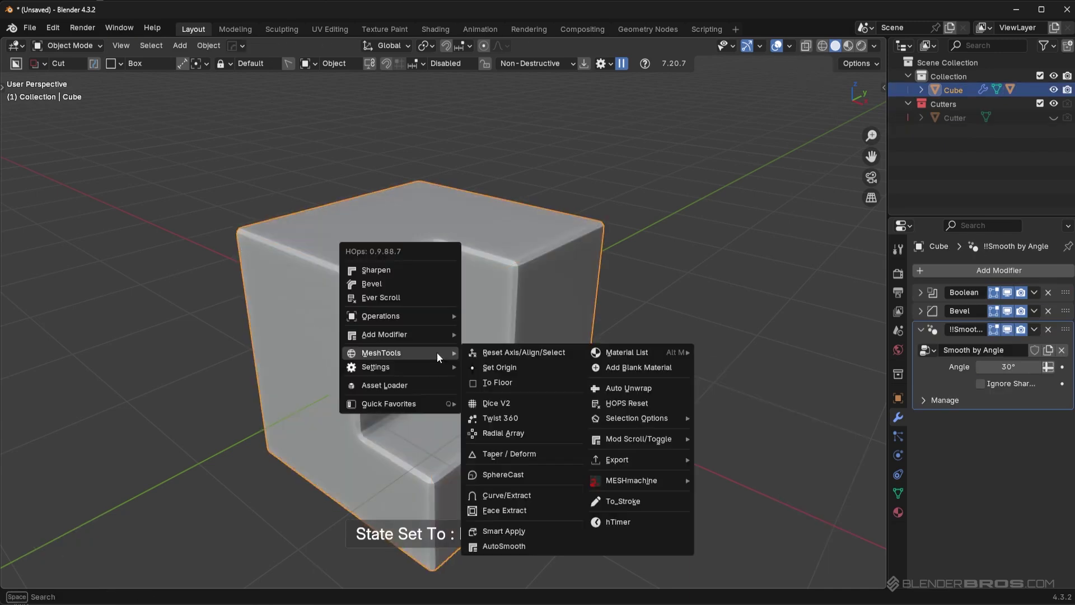
click(531, 510)
key(w)
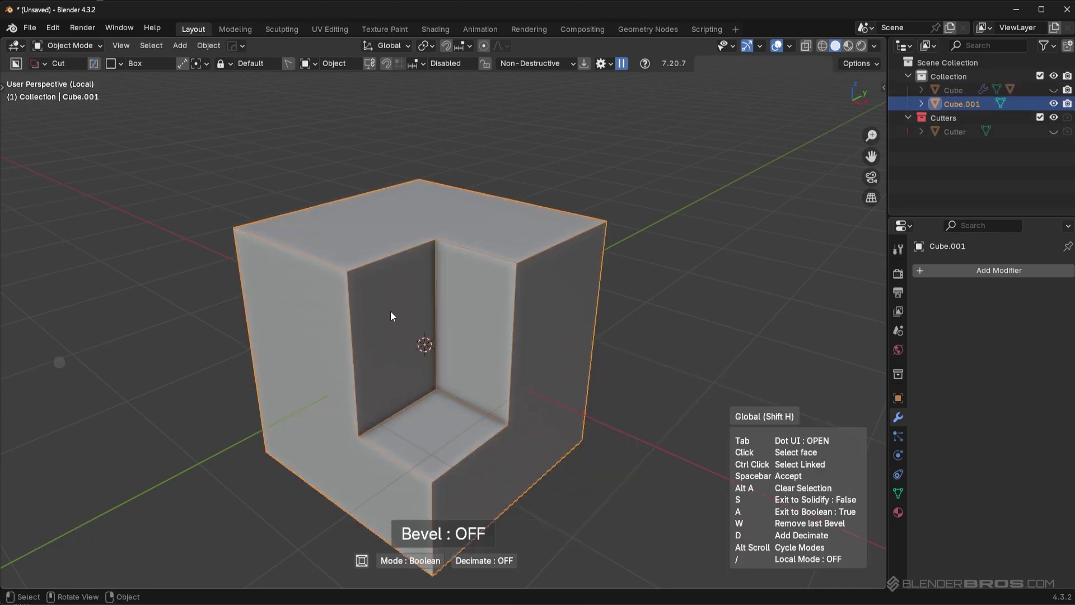
click(391, 311)
key(space)
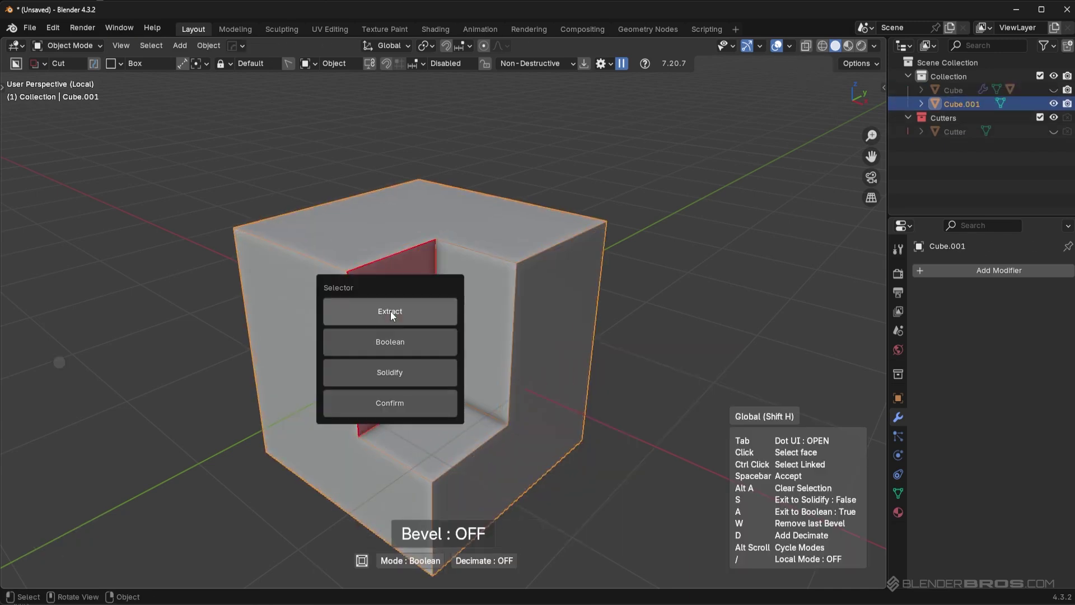
click(374, 374)
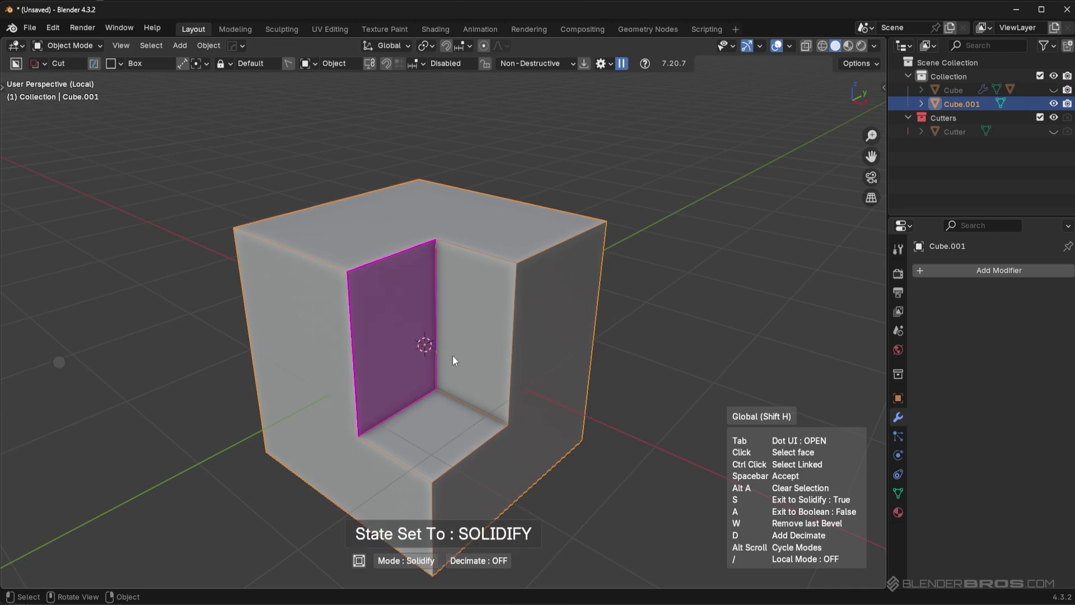
key(space)
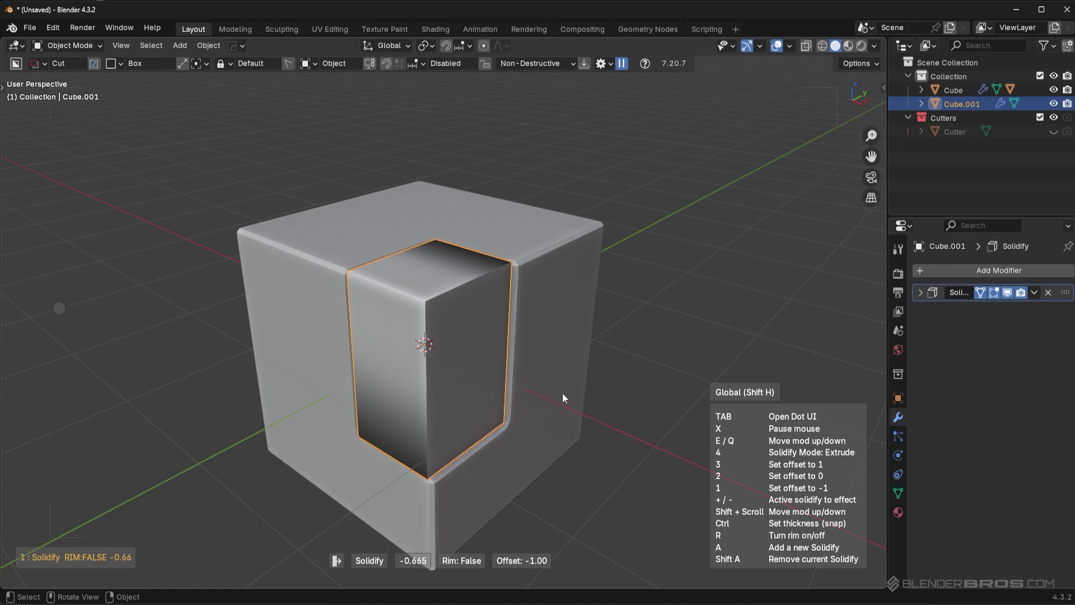
click(561, 391)
Inspect the fit of the solidified block in the notch, delete the block and reselect the notched cube.
click(284, 244)
middle_drag(284, 244, 257, 327)
scroll(344, 257, up, 2)
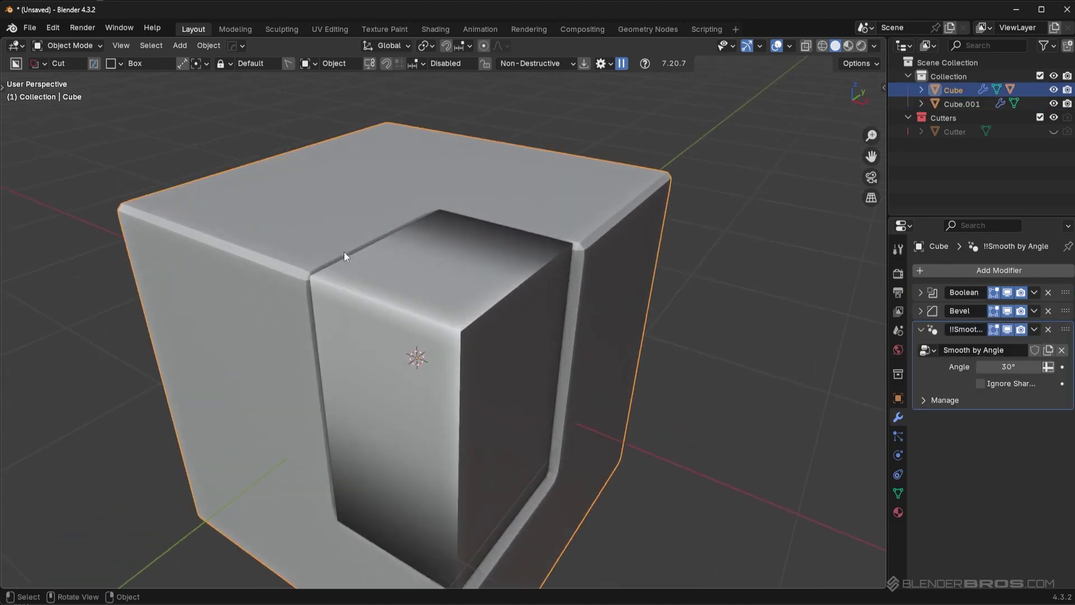
click(447, 300)
right_click(571, 288)
click(572, 287)
middle_drag(405, 259, 407, 308)
key(Delete)
click(407, 305)
Try Face Extract again on the notch's left inner wall with the last bevel turned off.
key(q)
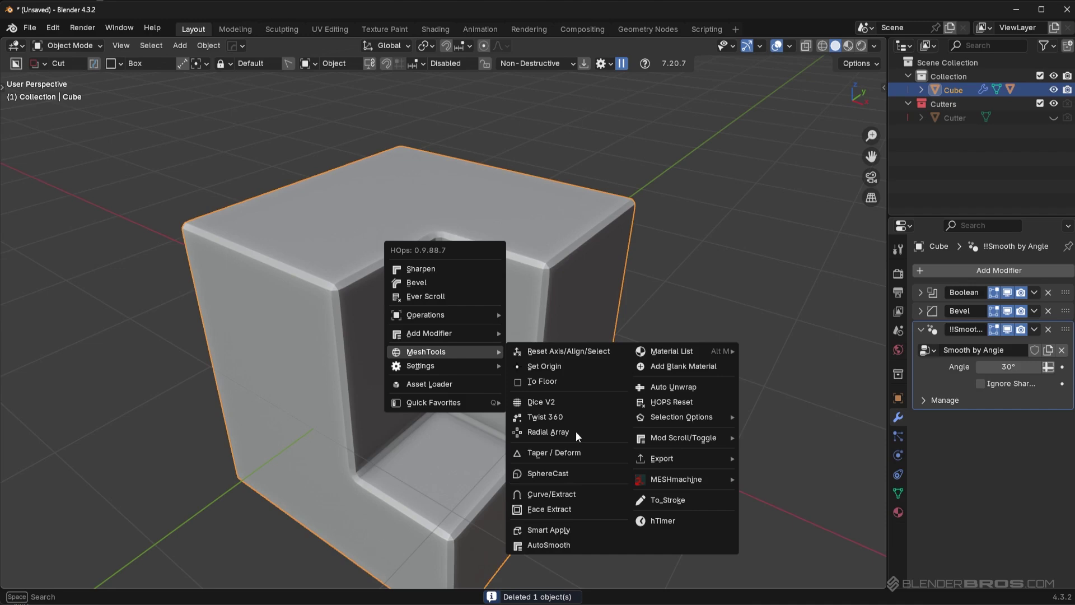
click(560, 508)
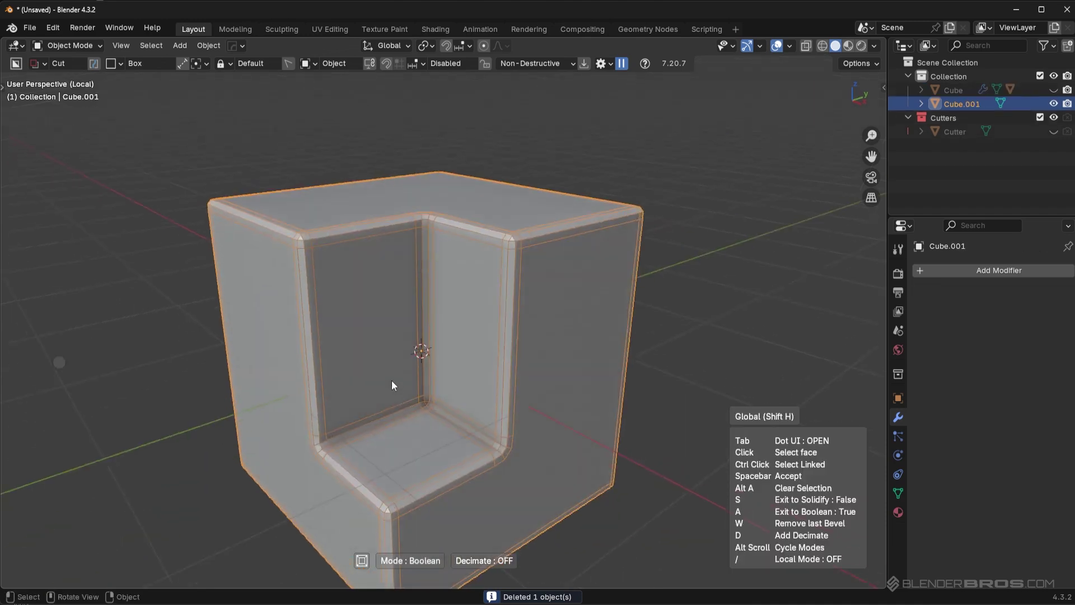
click(336, 313)
key(w)
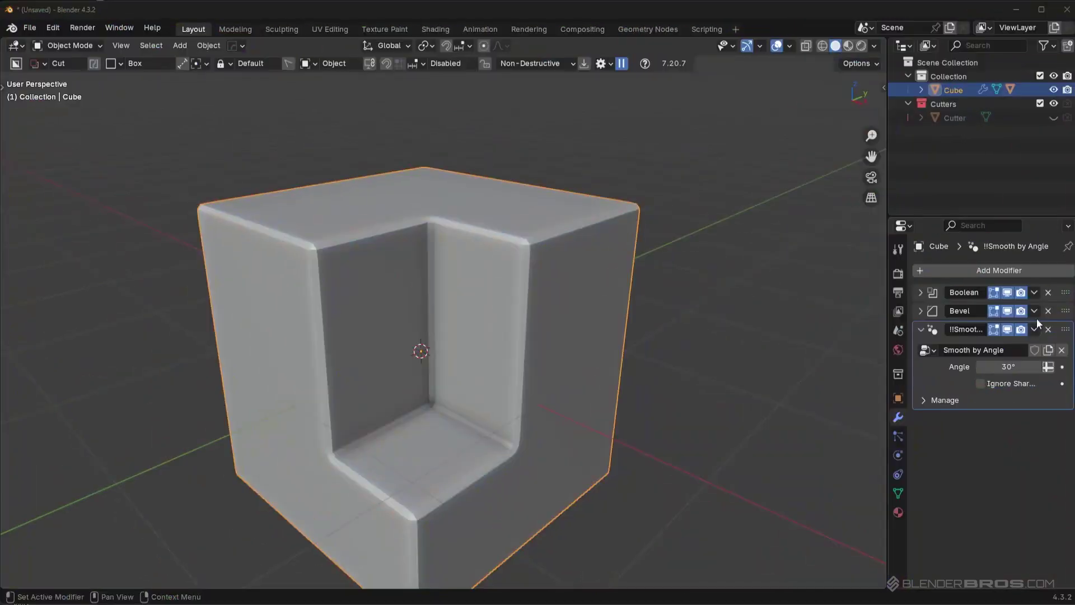
Remove the Bevel modifier from the notched cube and subdivide all of its mesh faces twice.
click(1048, 311)
key(Tab)
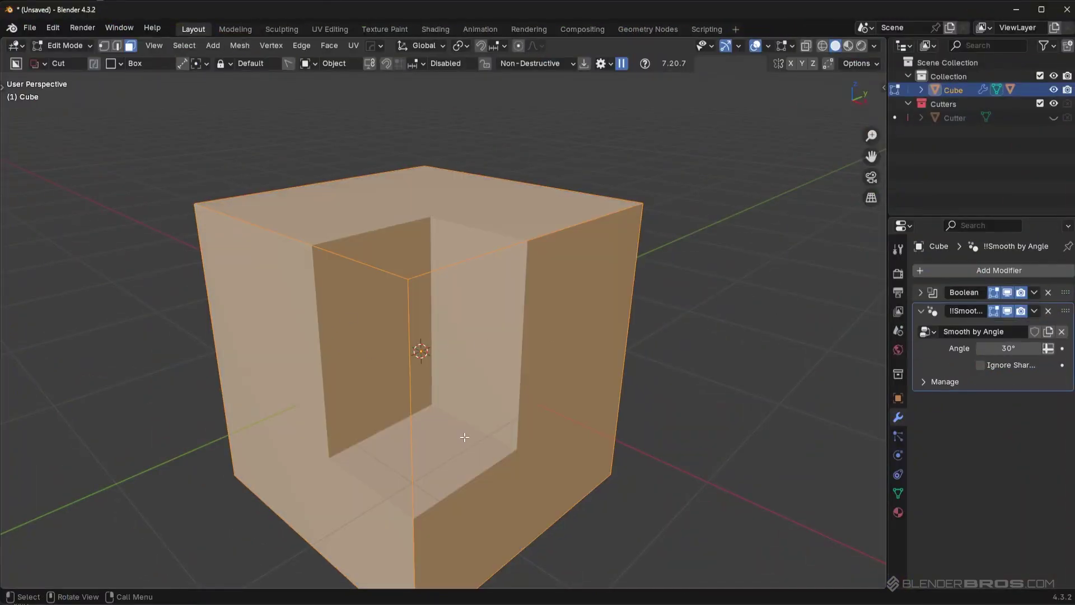
scroll(464, 437, down, 2)
right_click(451, 365)
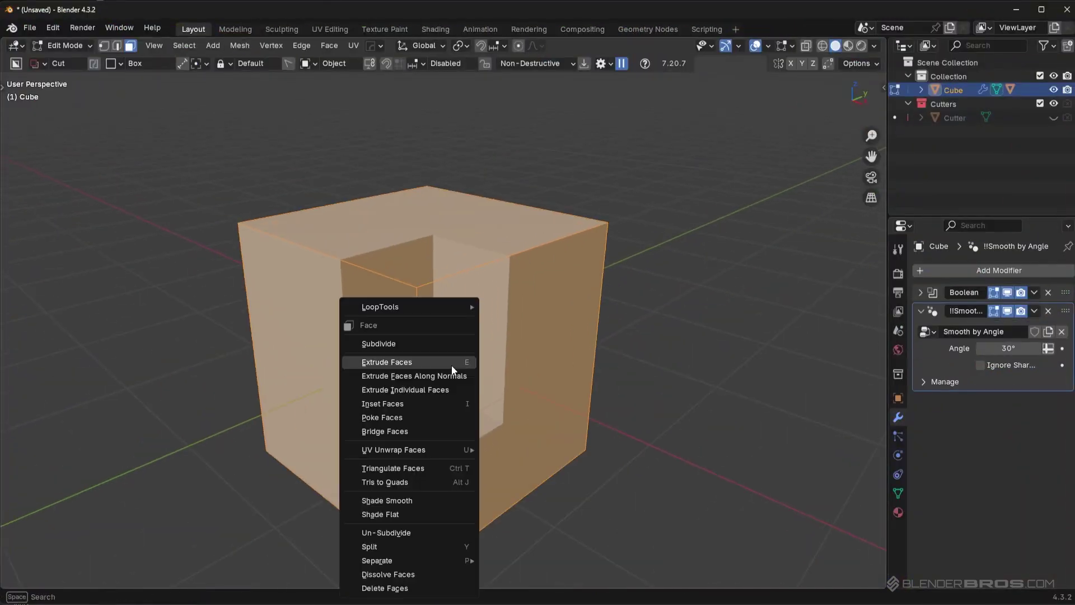
click(425, 340)
key(shift+r)
mouse_move(461, 336)
middle_down()
mouse_move(501, 352)
mouse_move(470, 329)
middle_up()
key(Tab)
Start Face Extract on the subdivided cube and select nine grid faces one by one on the notched left side.
key(q)
mouse_move(505, 352)
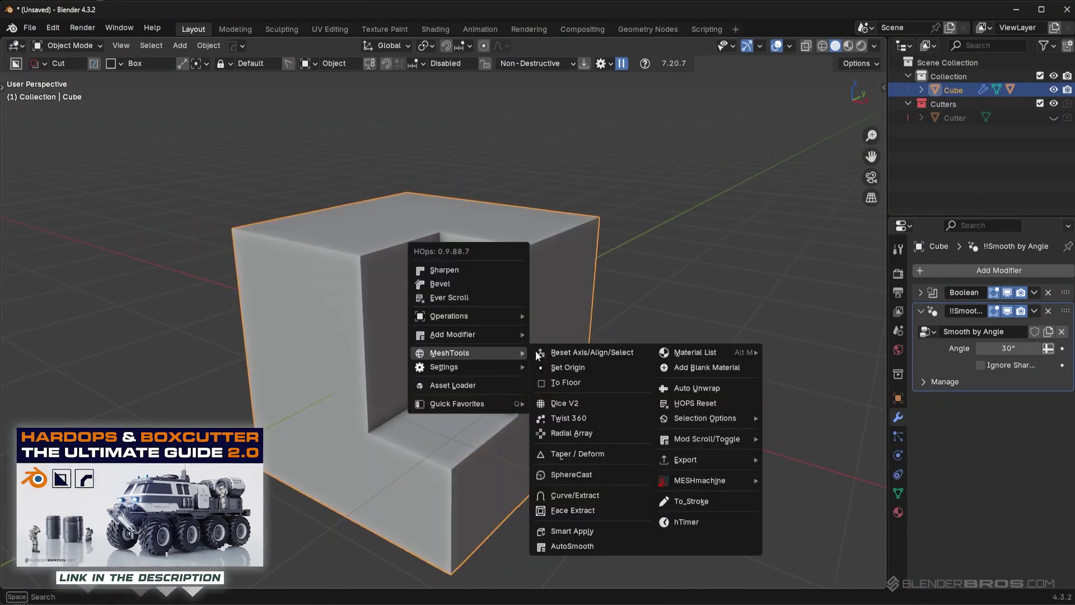
click(589, 510)
middle_drag(546, 468, 465, 367)
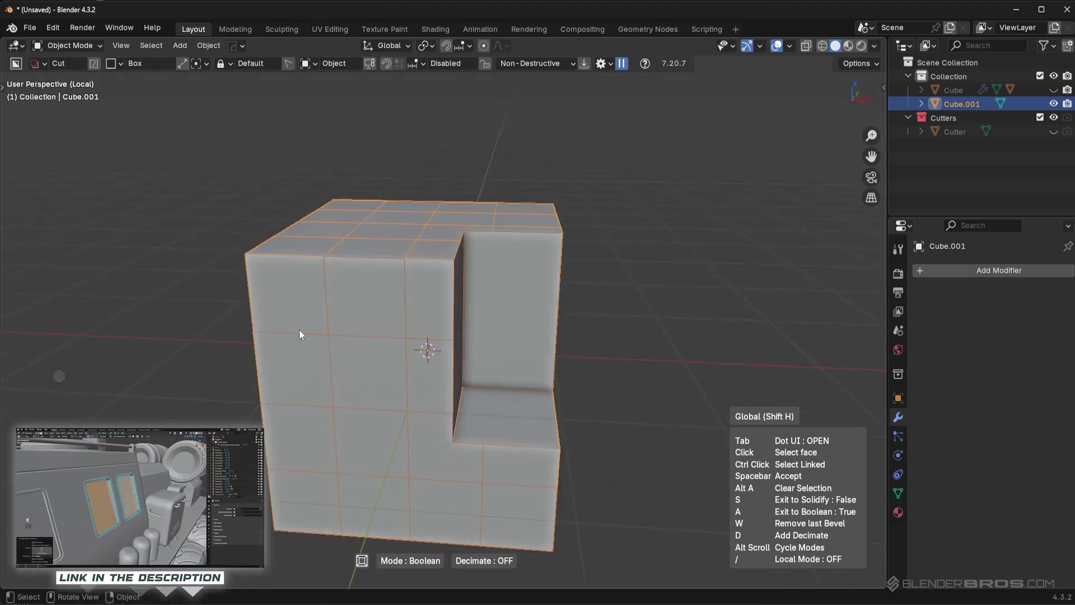
click(370, 307)
click(373, 366)
click(423, 311)
click(427, 372)
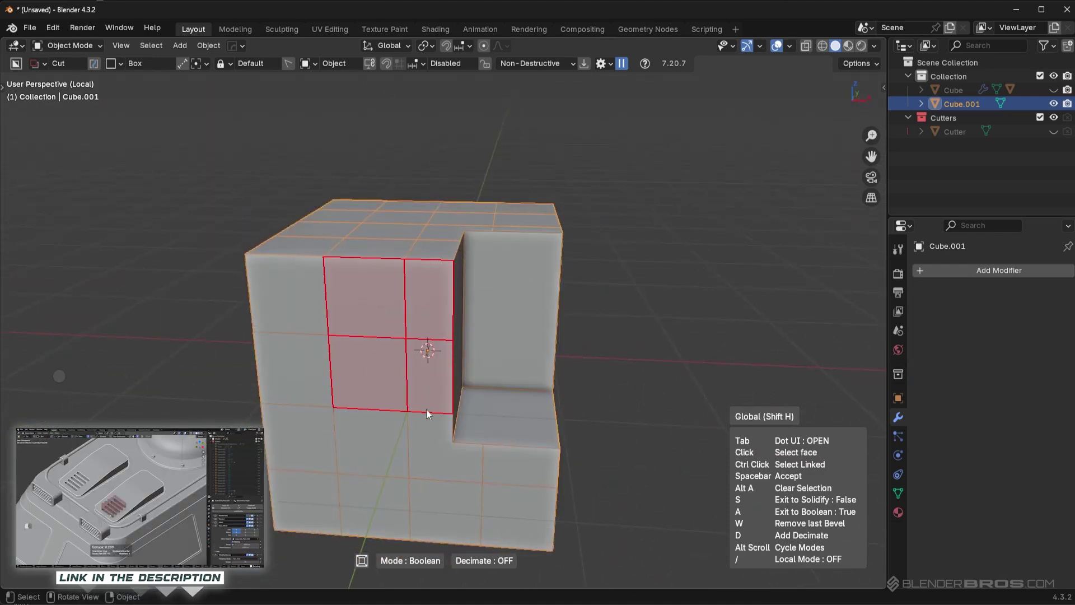
click(434, 451)
click(369, 448)
click(305, 436)
click(297, 371)
click(295, 306)
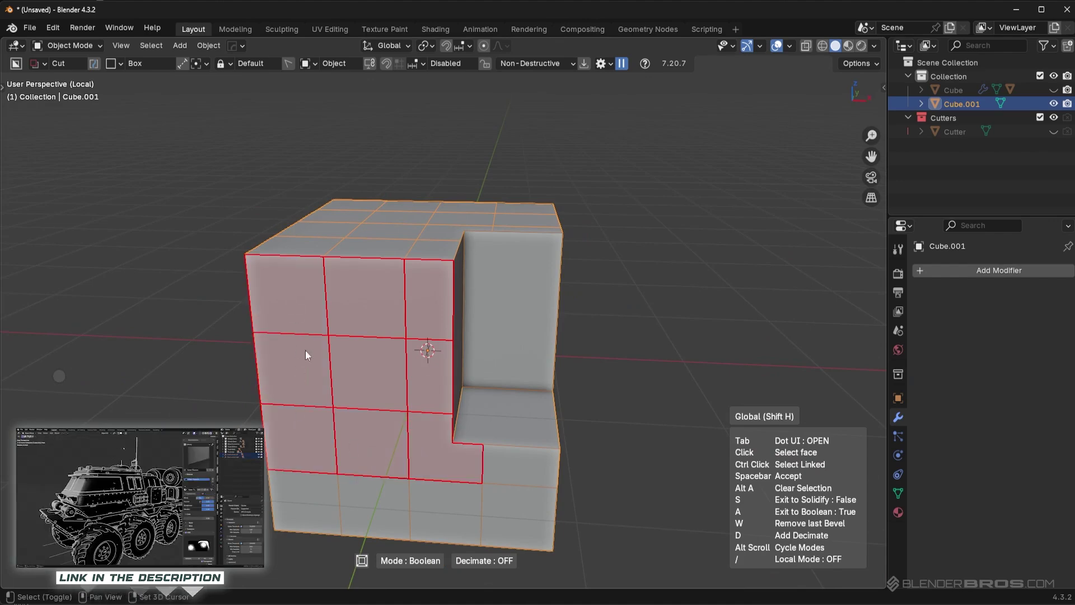
middle_drag(543, 403, 513, 342)
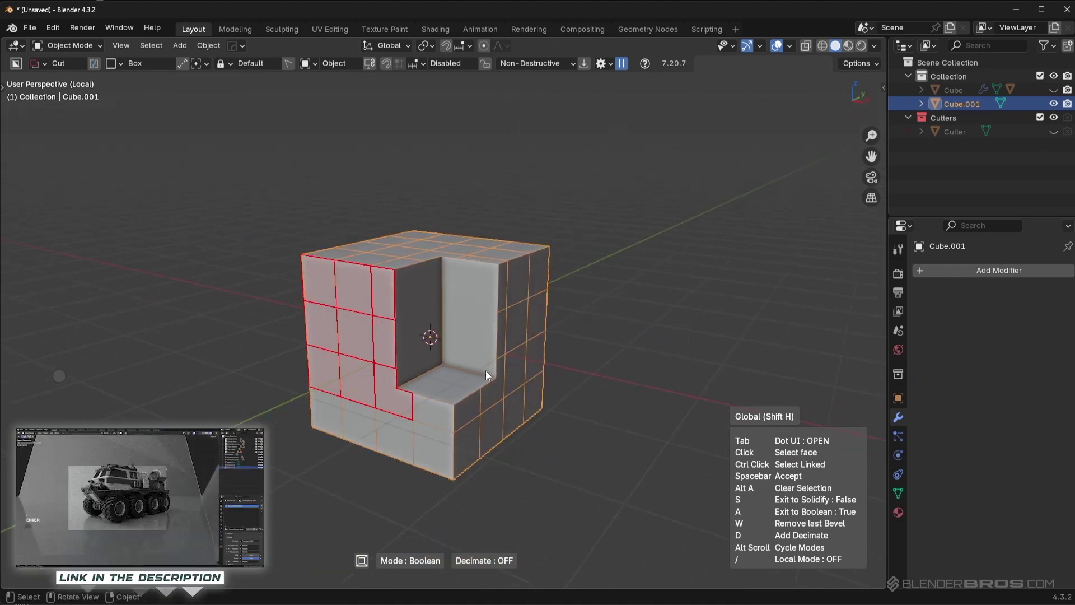
scroll(486, 371, up, 1)
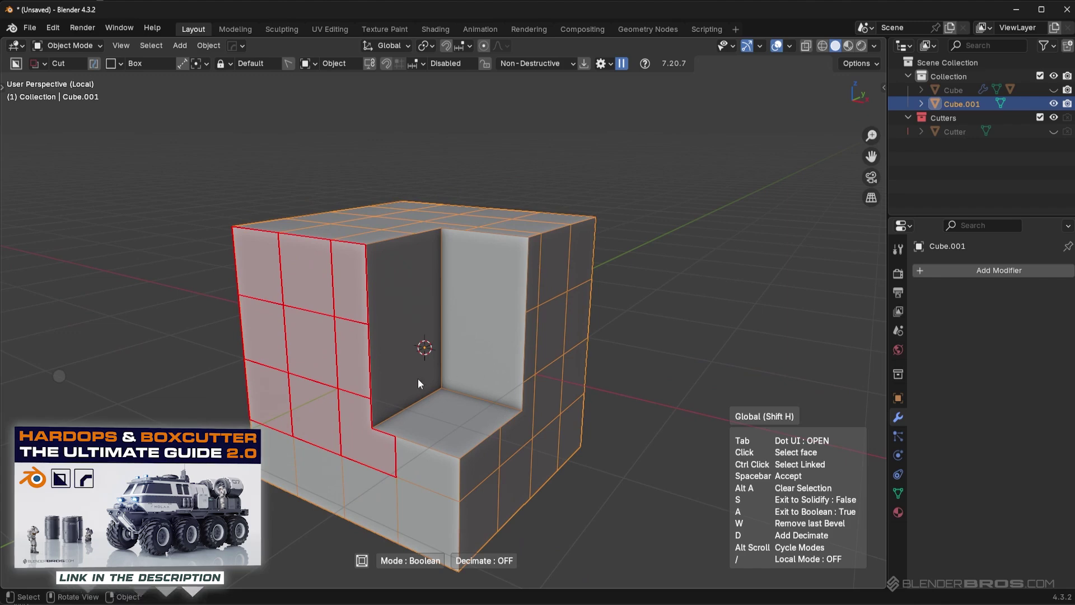
Clear the face selection, enable Decimate and select the cube's entire notched left side as one face.
key(alt+a)
key(d)
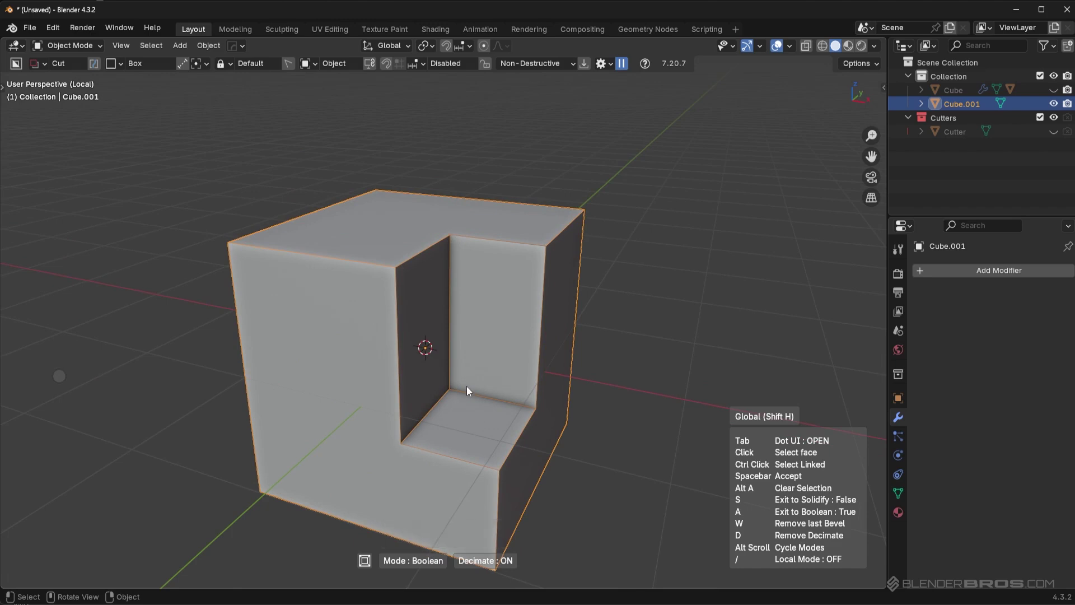
click(357, 330)
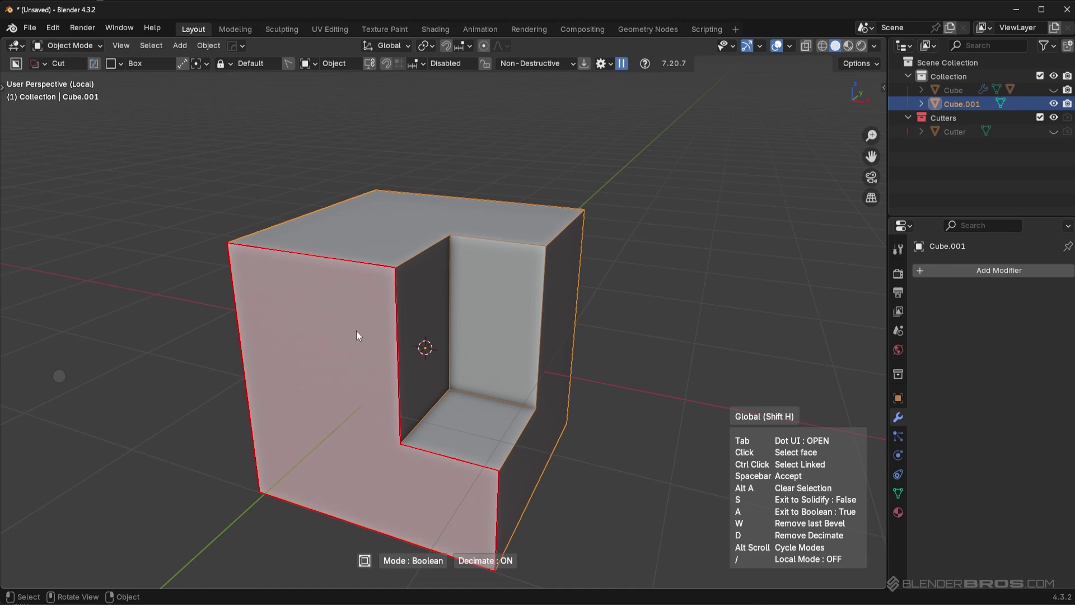
Switch Face Extract to Solidify mode and extract the selected side as a thick piece extending outward from the cube.
middle_drag(356, 330, 495, 327)
key(Tab)
click(508, 388)
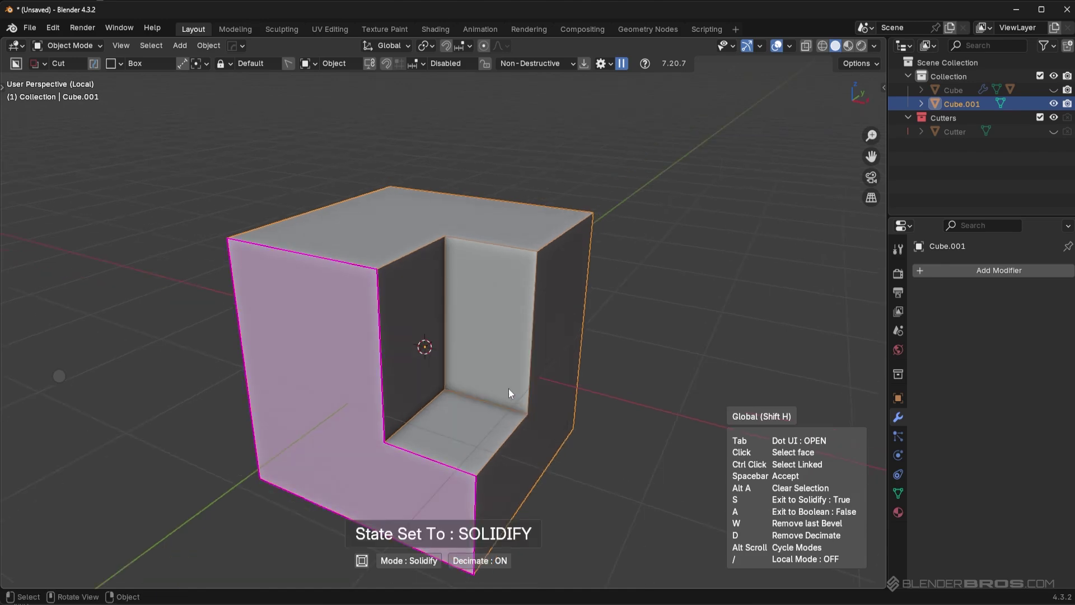
click(697, 298)
Examine the original cube's subdivided mesh in Edit Mode next to the extracted piece.
click(418, 284)
key(Tab)
middle_drag(527, 312, 504, 332)
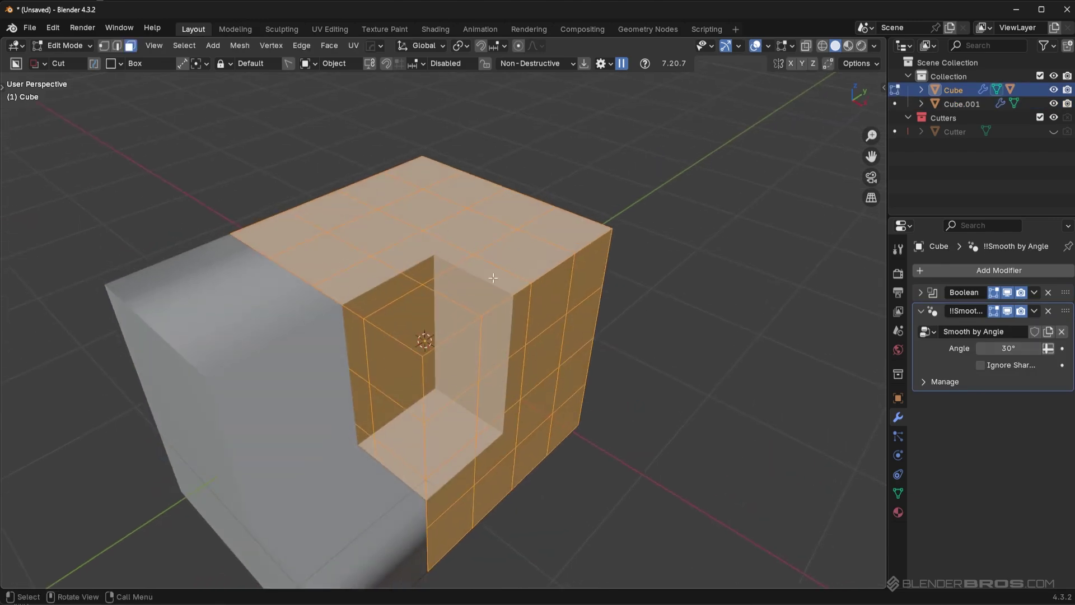
middle_drag(391, 269, 418, 259)
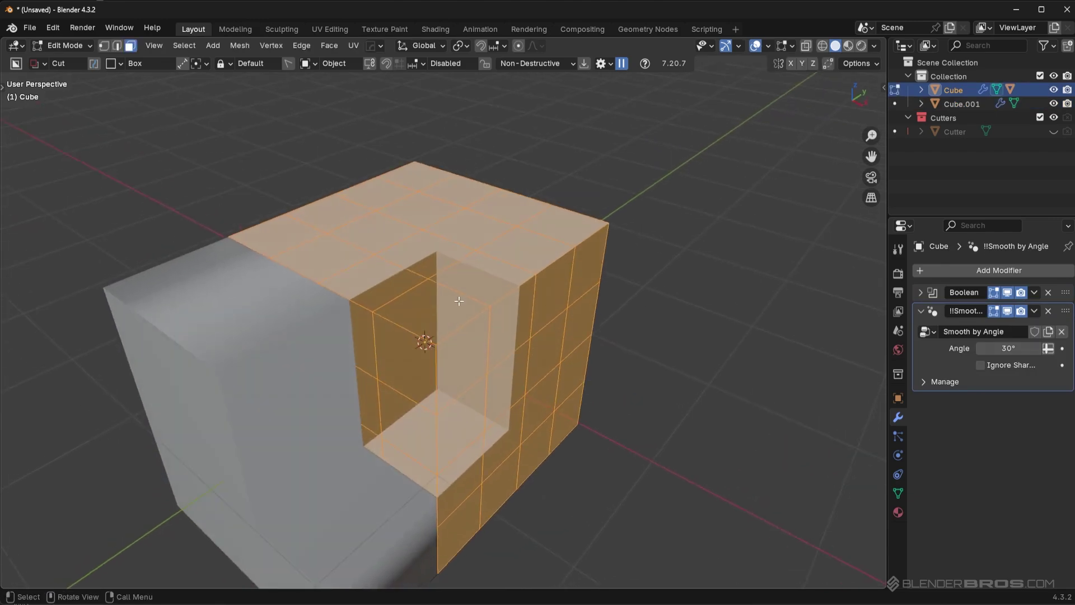
key(Tab)
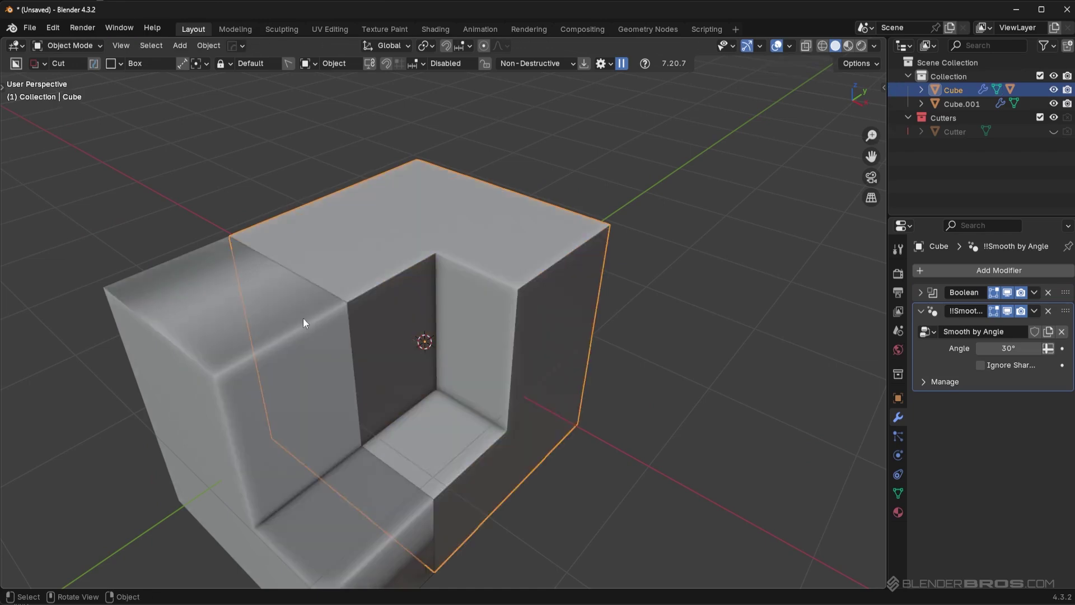
Isolate the original cube, inspect individual grid faces on its notched side in Edit Mode and leave the isolated view.
click(273, 346)
click(418, 267)
key(KP_Divide)
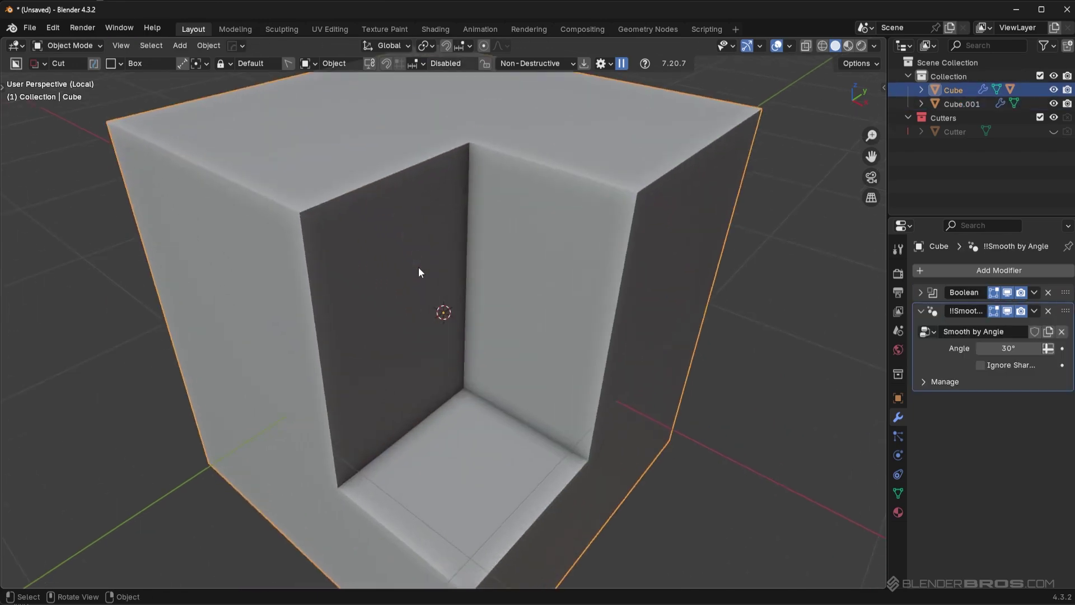
key(Tab)
middle_drag(418, 267, 227, 317)
click(249, 326)
click(191, 198)
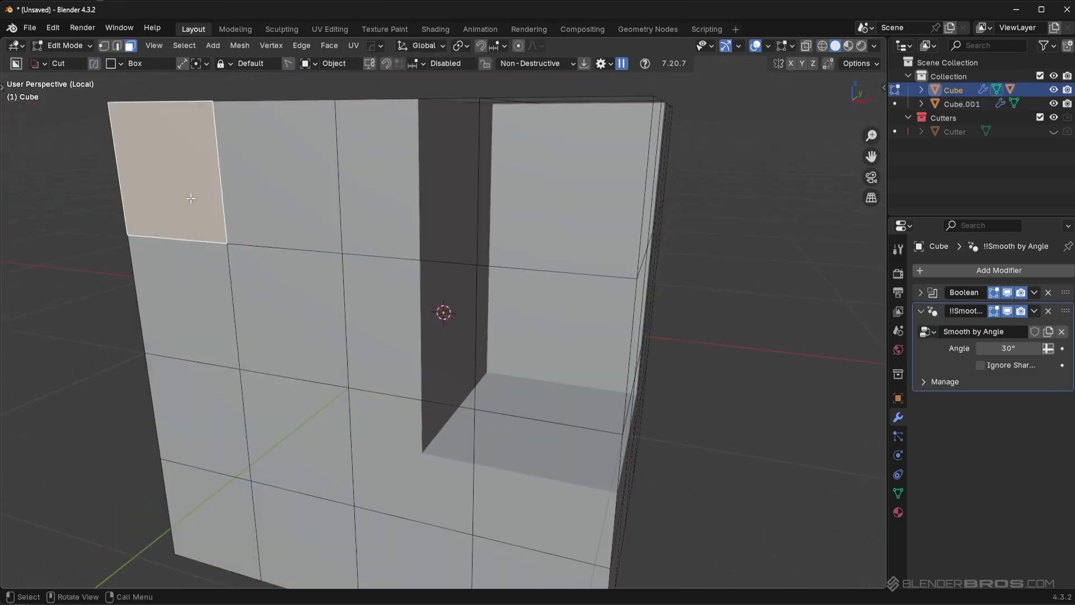
click(280, 186)
key(Tab)
scroll(365, 257, down, 4)
key(KP_Divide)
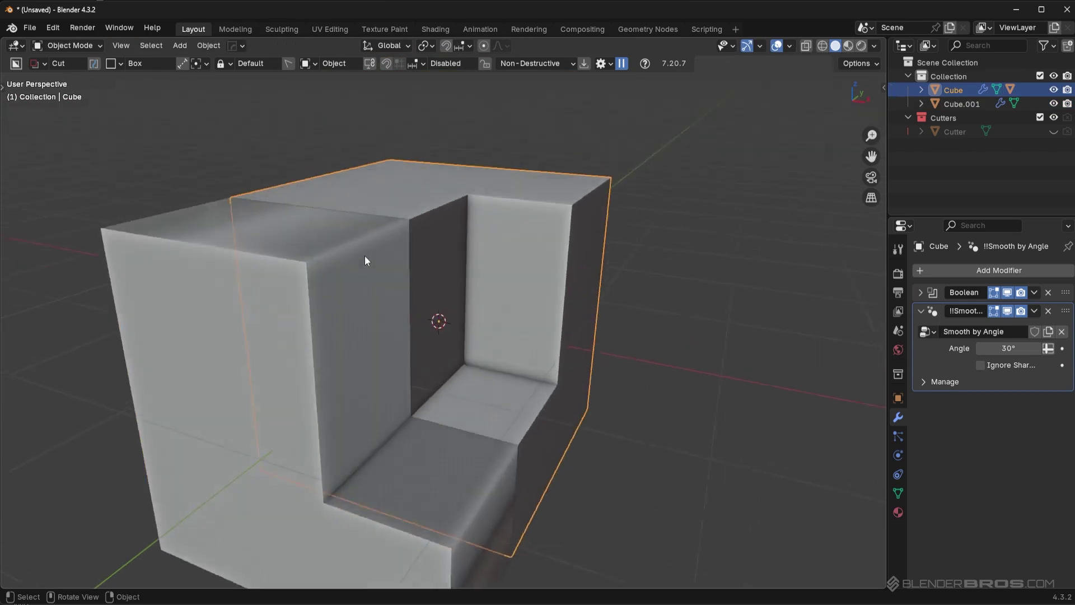
Select the extracted side piece, check its mesh in Edit Mode and delete it.
click(298, 360)
middle_drag(298, 360, 402, 298)
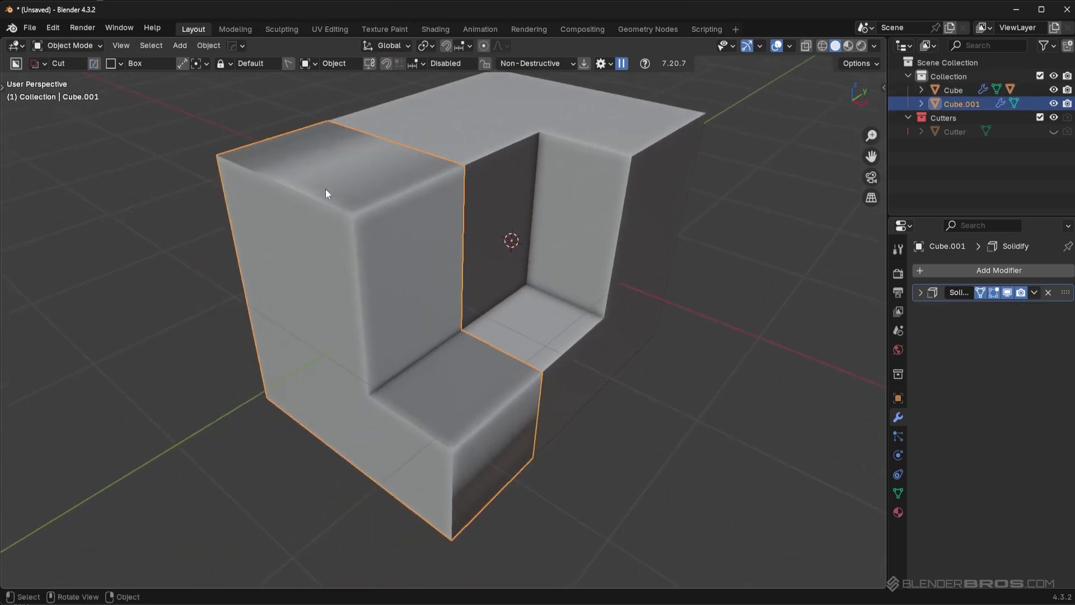
key(Tab)
key(Tab)
key(Delete)
Start Face Extract on the notched cube, pick two grid faces, then enable Decimate and select the entire notched side.
click(546, 227)
key(q)
mouse_move(546, 227)
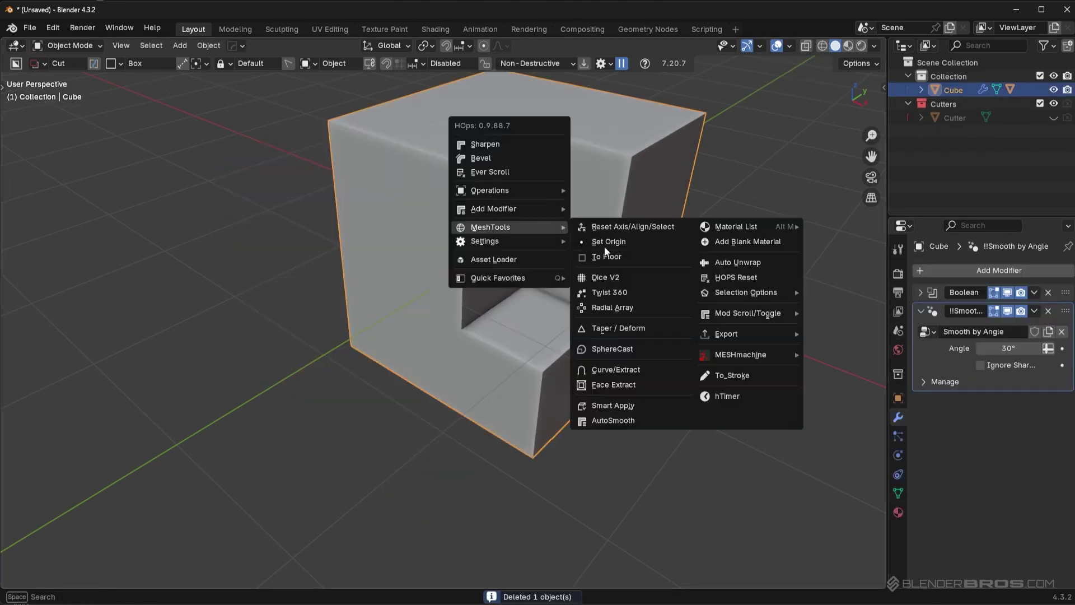
click(627, 385)
click(399, 262)
click(401, 188)
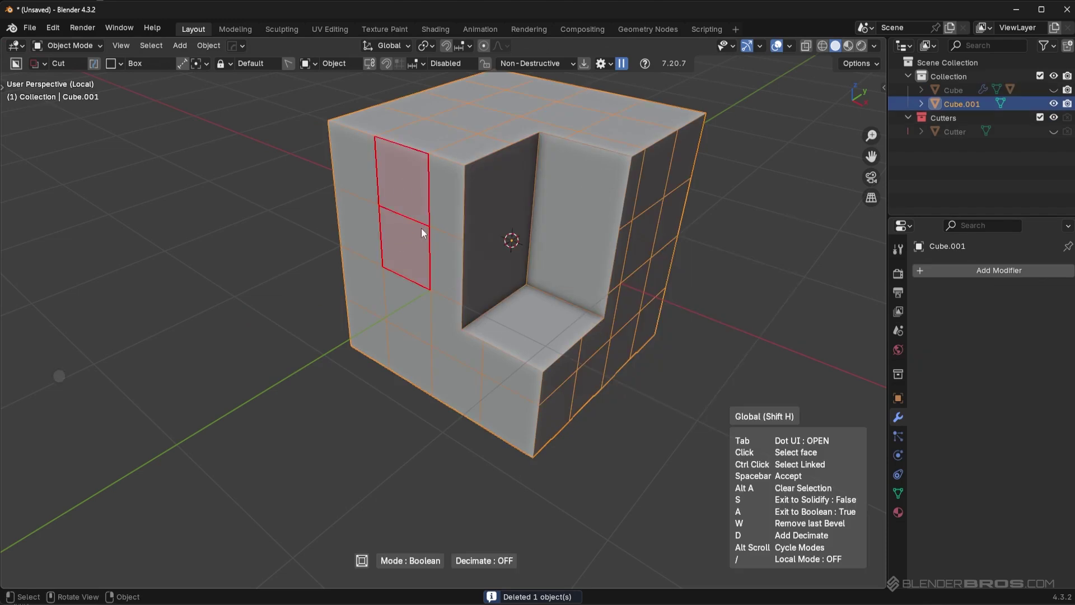
key(d)
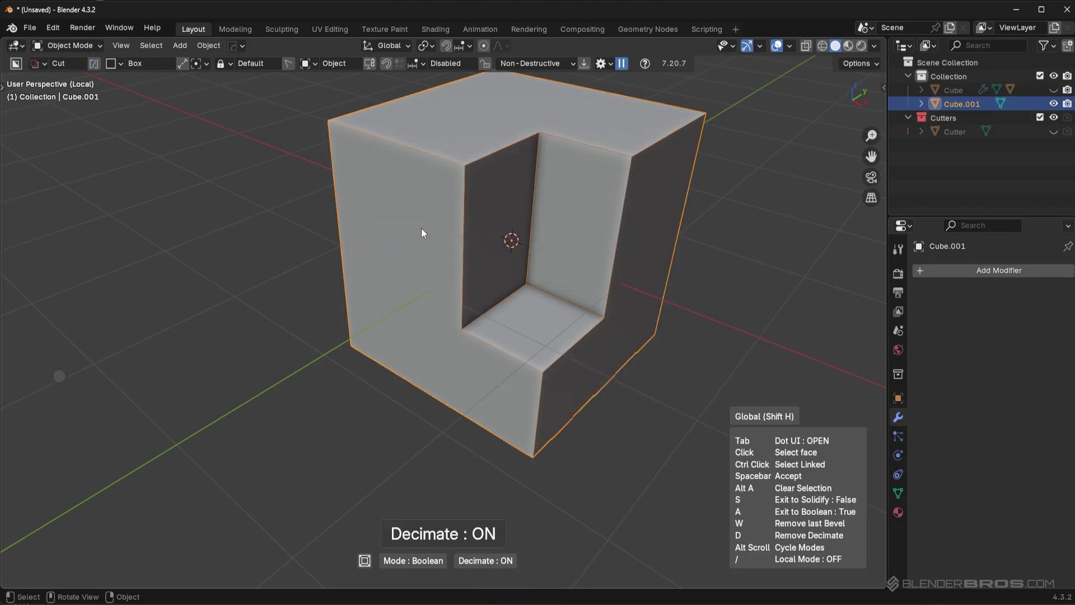
click(422, 234)
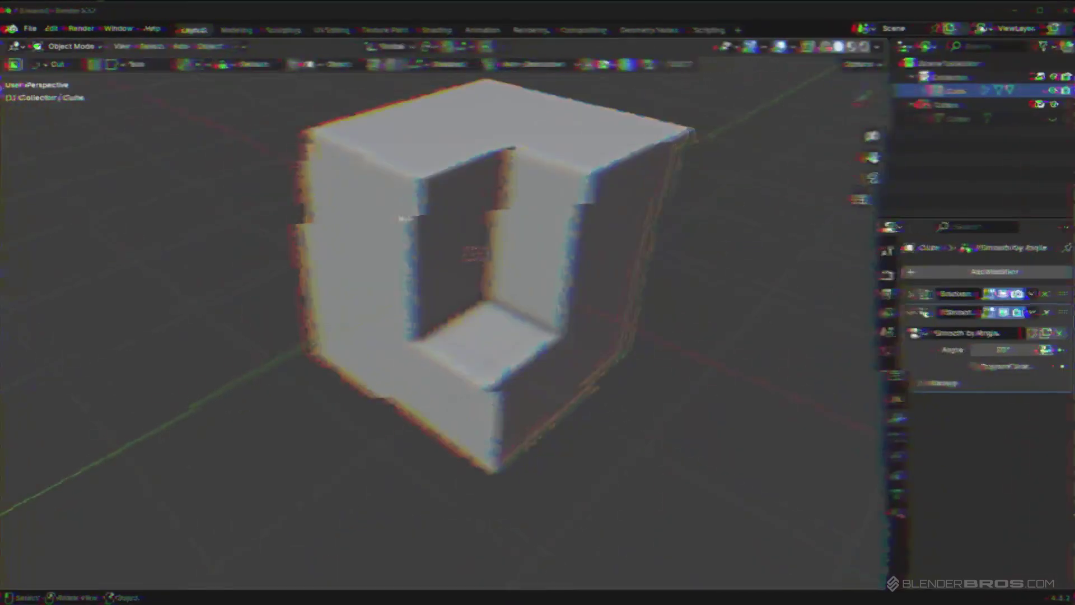
Restart Face Extract, select the inner left wall of the notch and cycle the extraction modes, ending on Boolean.
key(q)
mouse_move(542, 274)
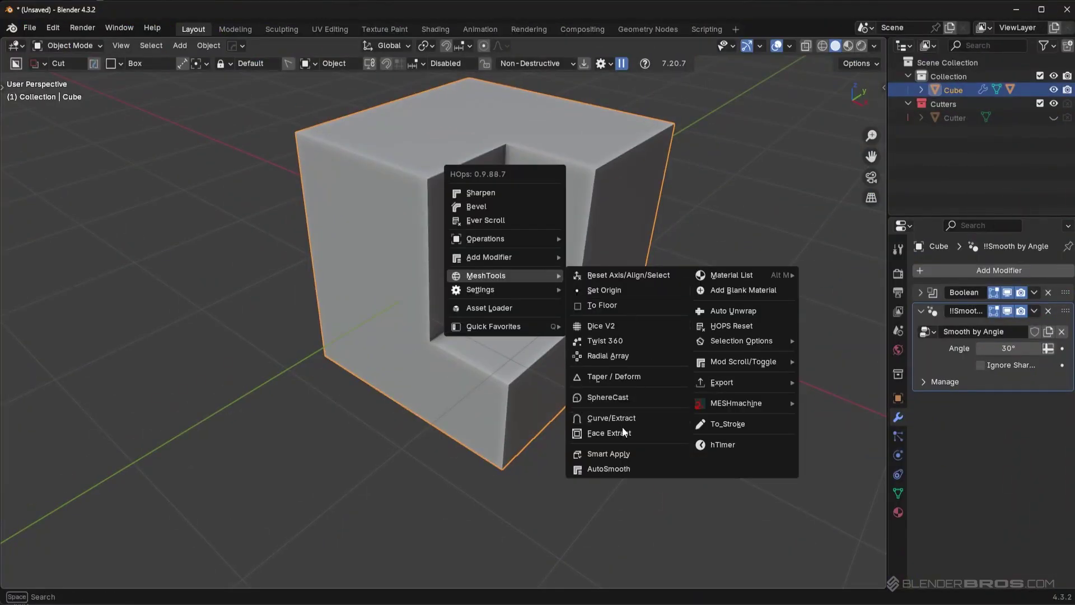
click(609, 433)
click(498, 249)
shift+middle_drag(499, 233, 483, 275)
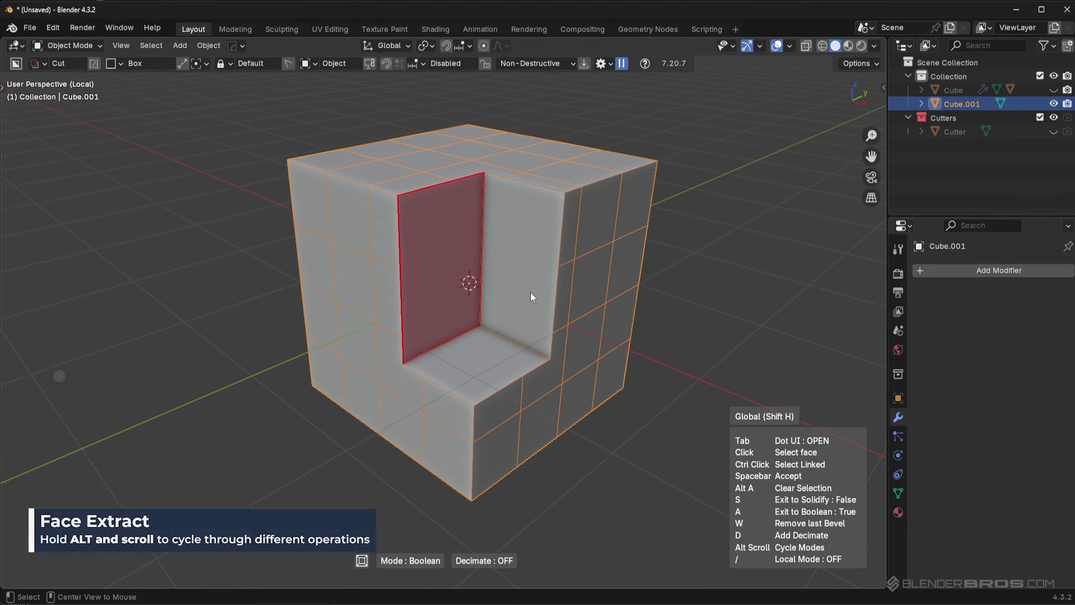
alt+scroll(530, 292, down, 1)
alt+scroll(530, 292, up, 1)
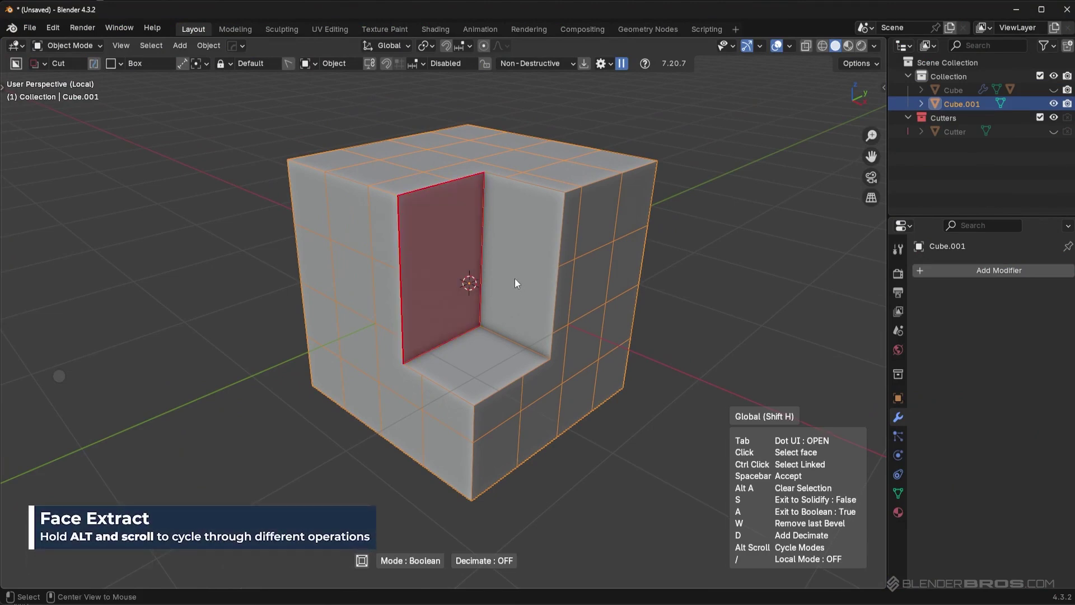
Use the mode Selector to alternate the selected notch wall between Extract and Solidify, ending on Extract.
middle_drag(505, 278, 496, 298)
key(space)
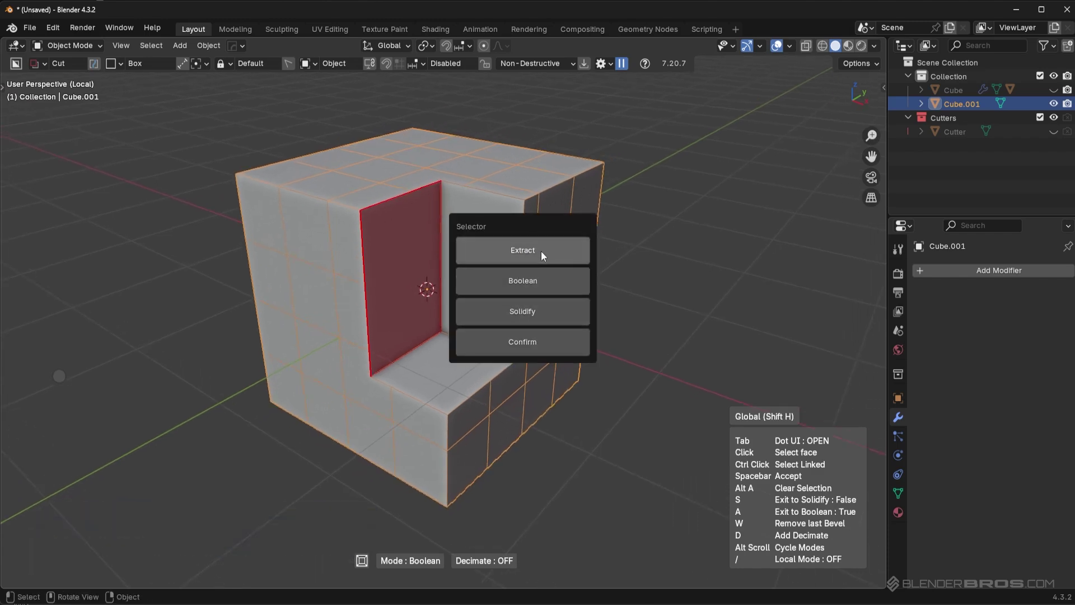
click(505, 251)
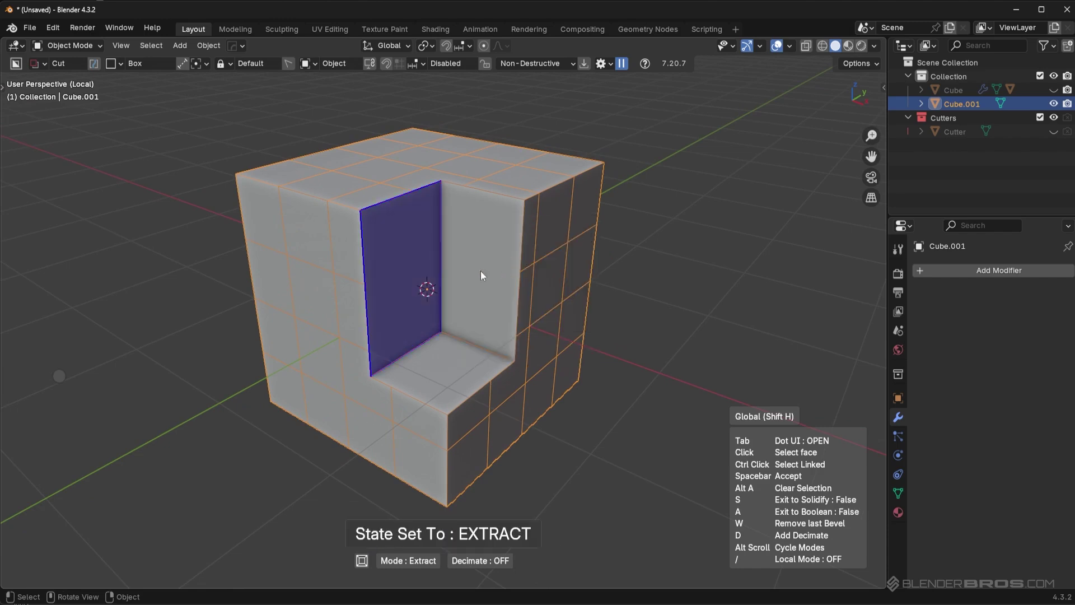
key(space)
click(516, 342)
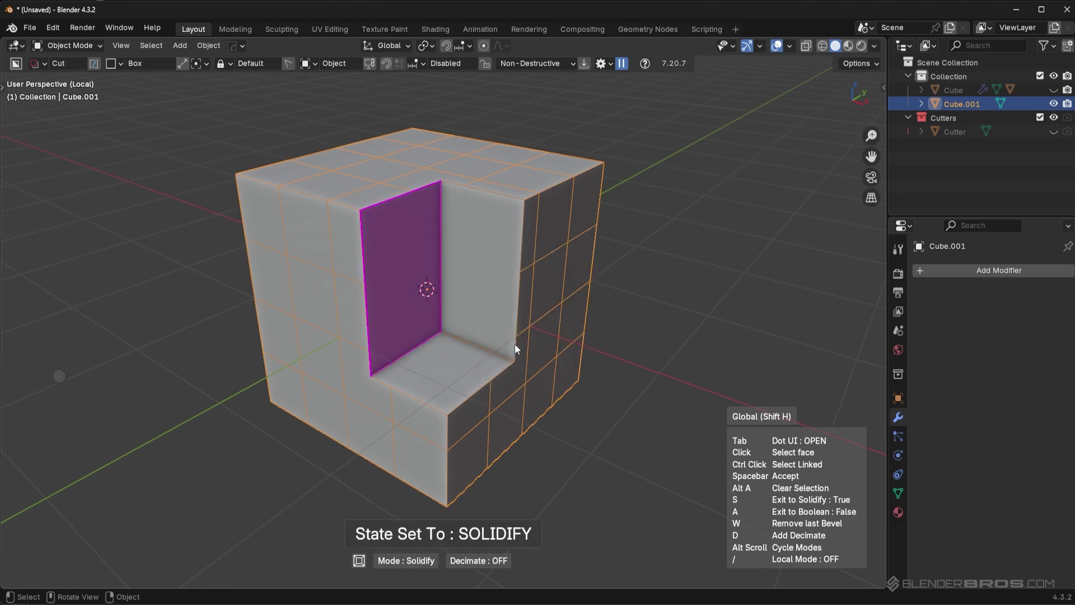
key(space)
click(515, 343)
key(space)
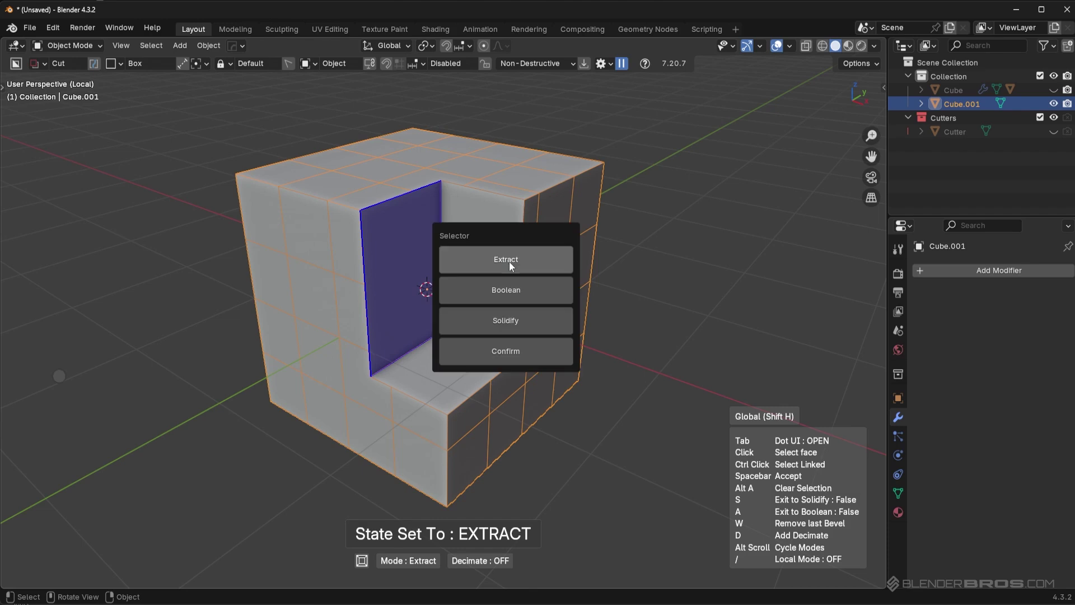
click(520, 320)
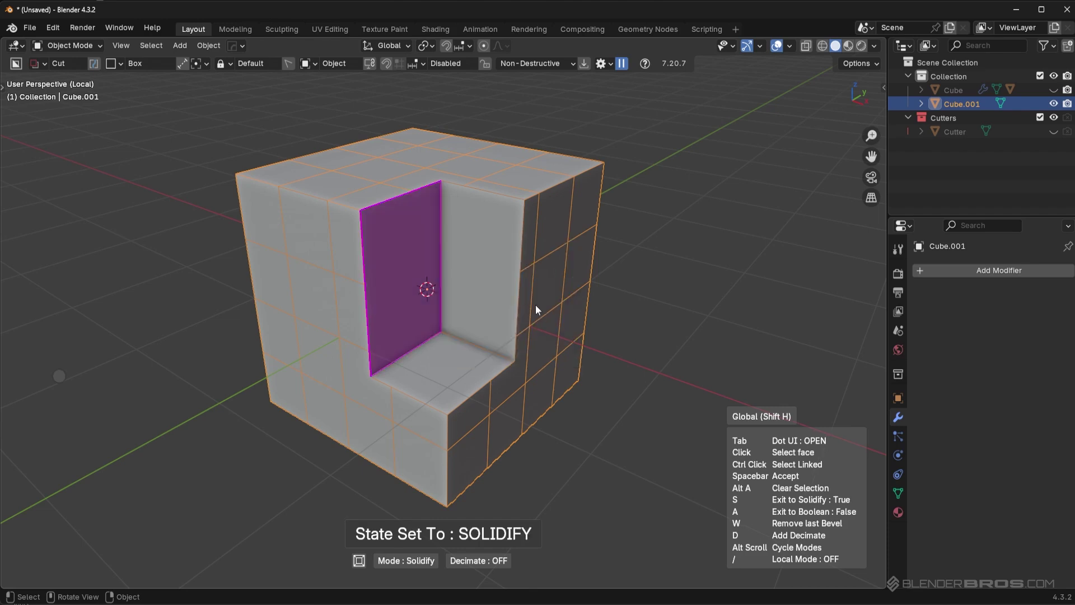
key(space)
click(534, 307)
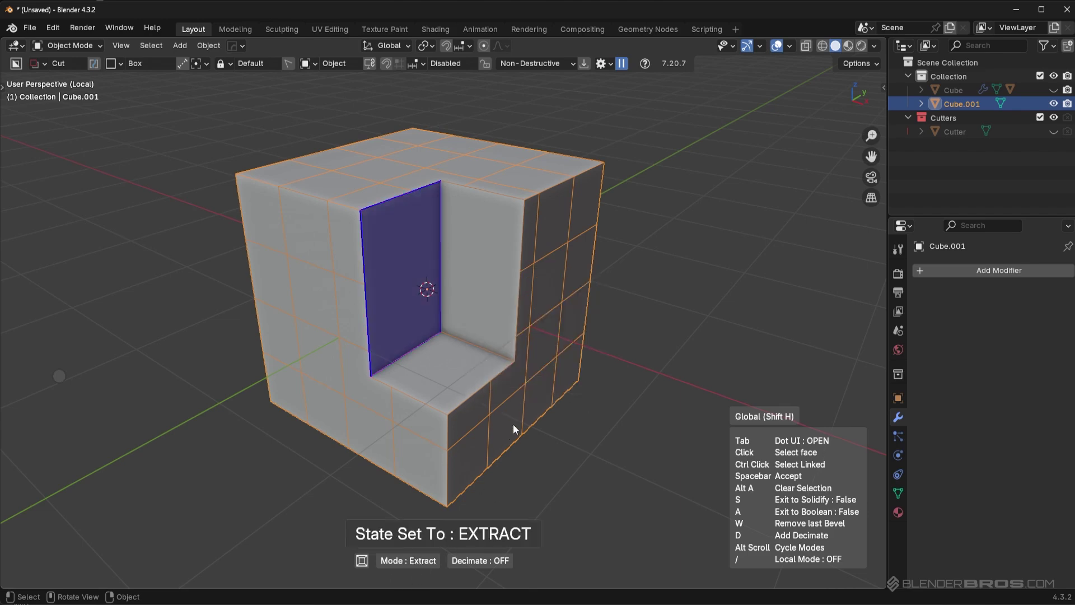
Cycle the selected wall through the Boolean, Solidify and Extract modes without the Selector, ending on Solidify.
middle_drag(514, 428, 519, 423)
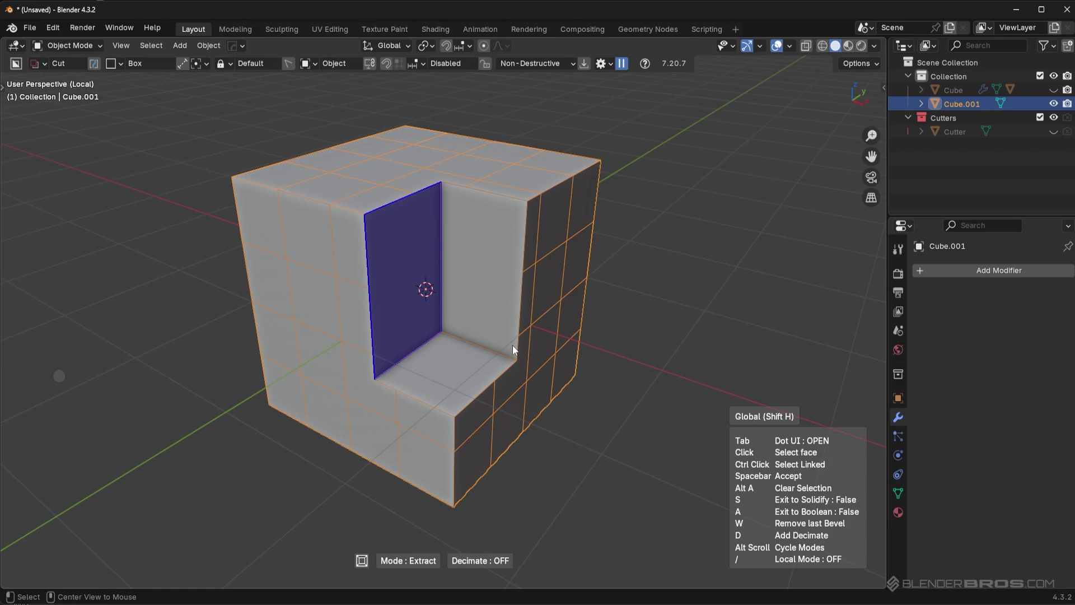
alt+scroll(512, 345, down, 1)
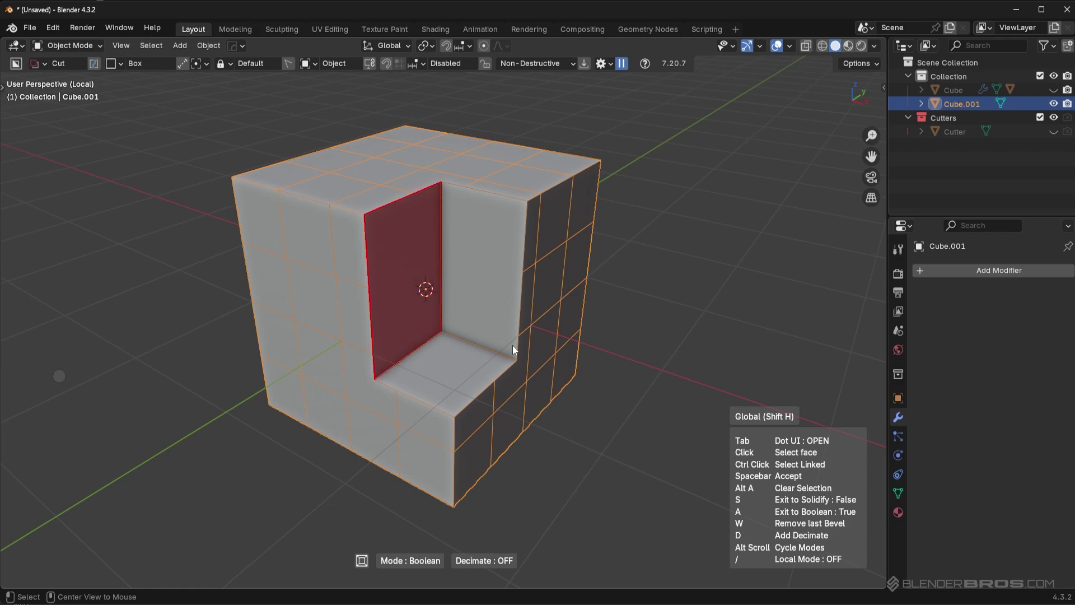
alt+scroll(512, 345, down, 1)
alt+scroll(512, 349, down, 1)
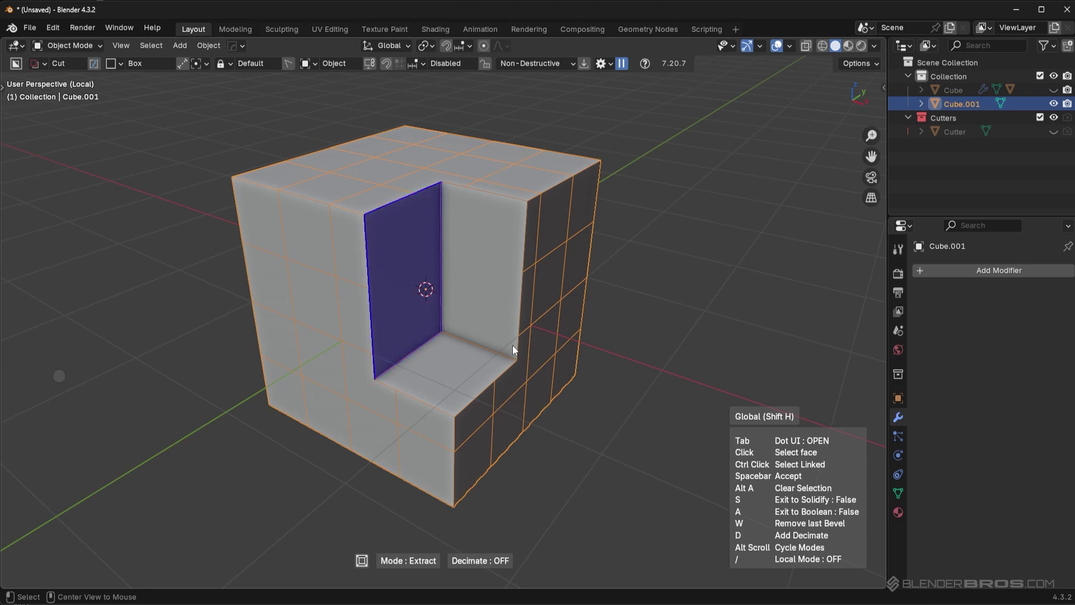
key(Tab)
alt+scroll(551, 311, up, 1)
alt+scroll(388, 305, down, 1)
middle_drag(538, 299, 396, 254)
middle_drag(488, 292, 498, 357)
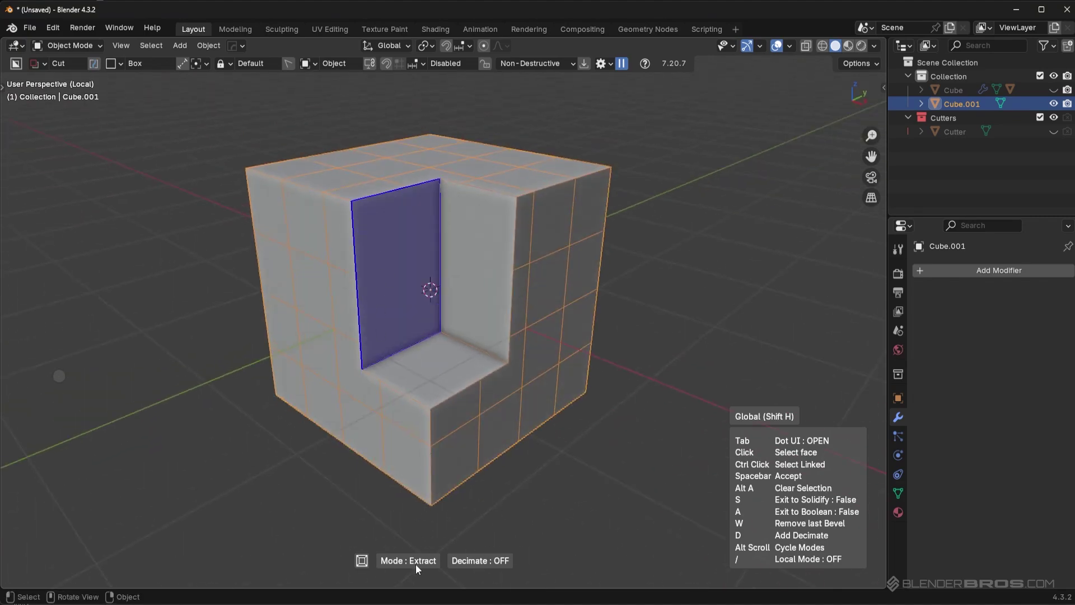
middle_drag(415, 563, 529, 391)
alt+scroll(546, 365, down, 1)
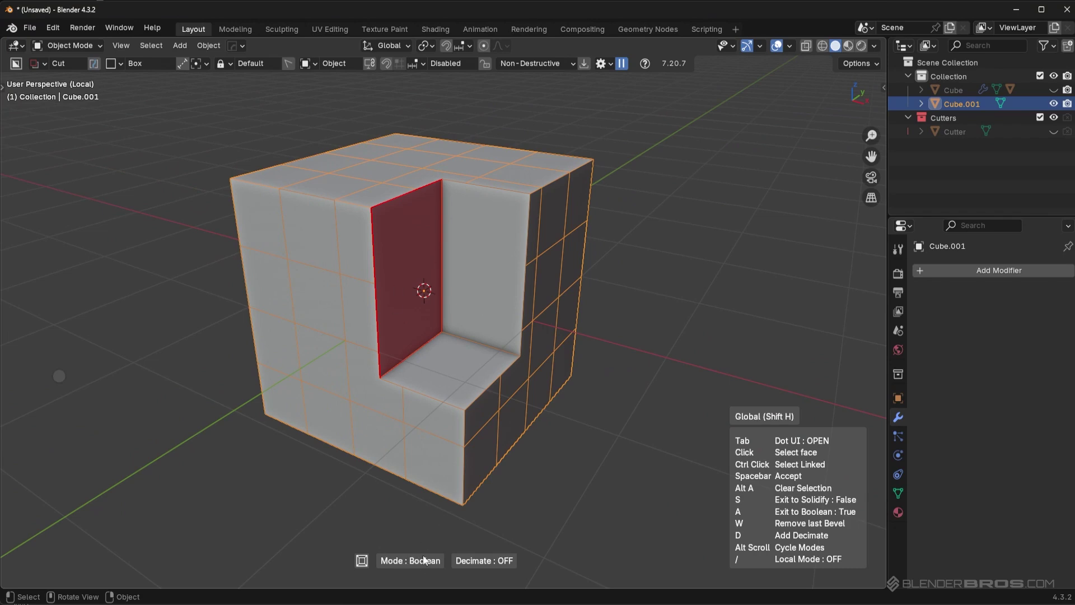
middle_drag(422, 555, 525, 354)
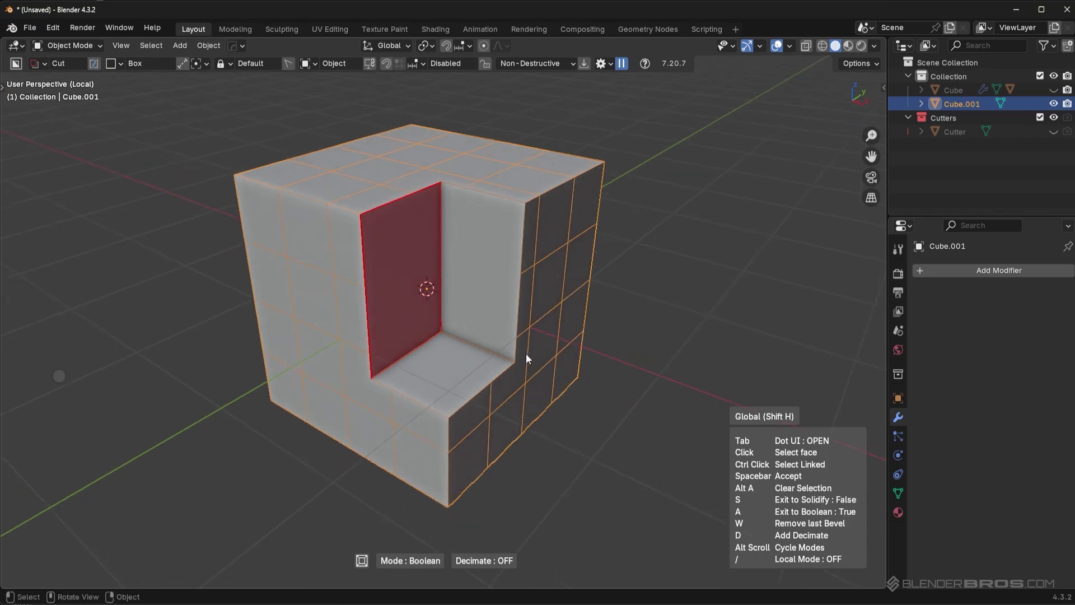
alt+scroll(520, 381, down, 1)
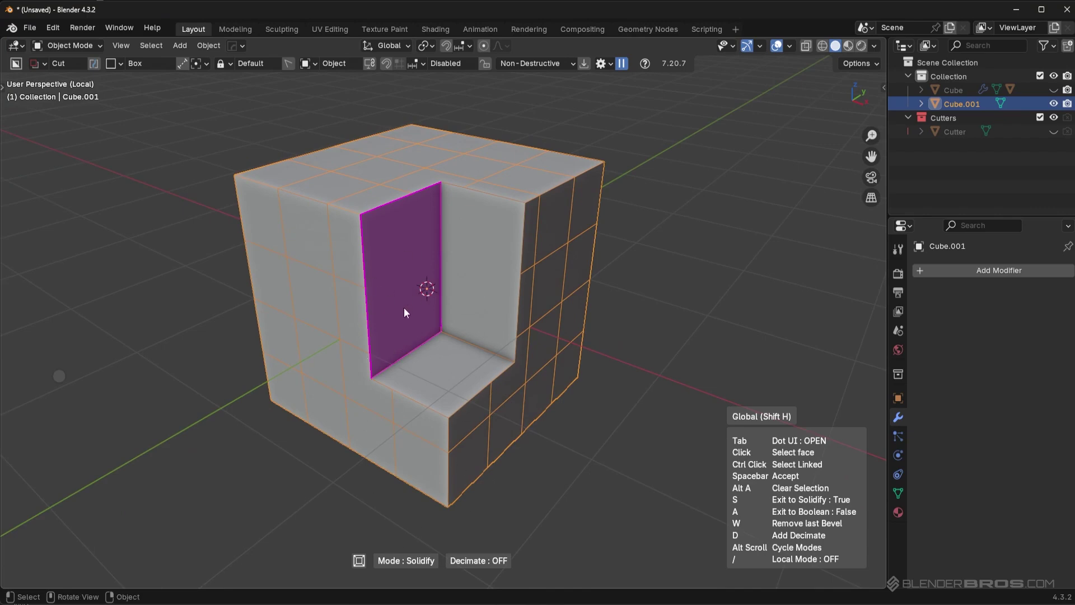
Choose Extract in the Selector, cycle on to Solidify and leave Face Extract without extracting anything.
middle_drag(435, 260, 492, 288)
key(Tab)
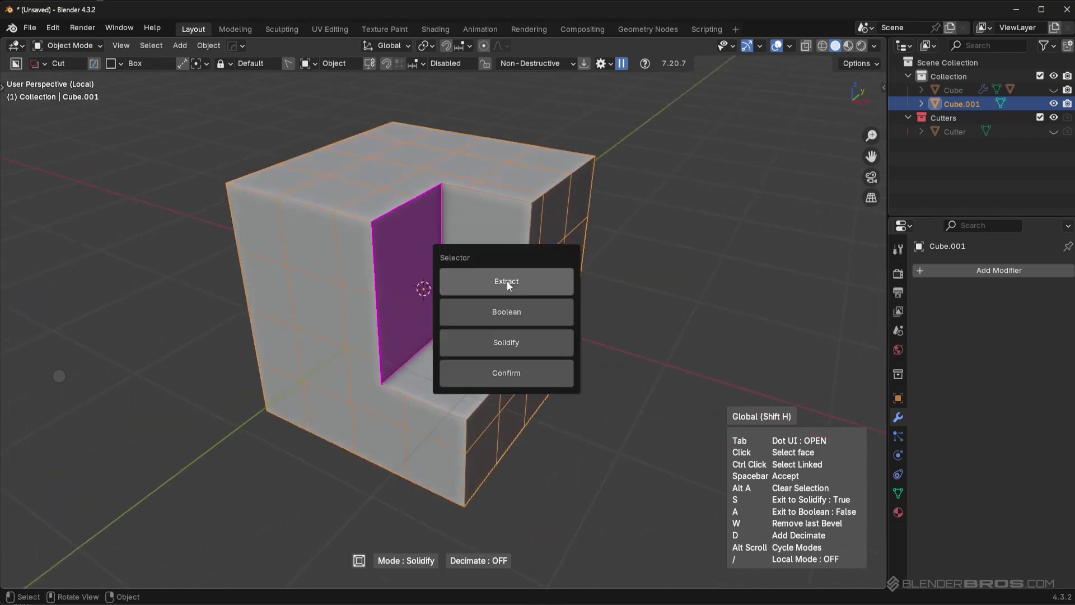
click(517, 280)
click(516, 283)
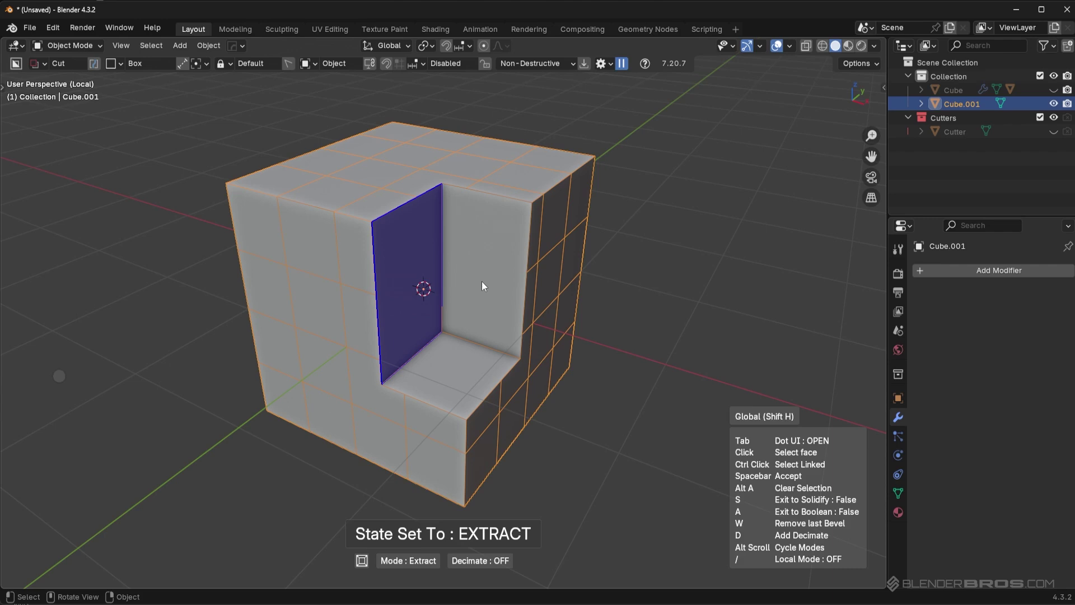
alt+scroll(533, 361, down, 1)
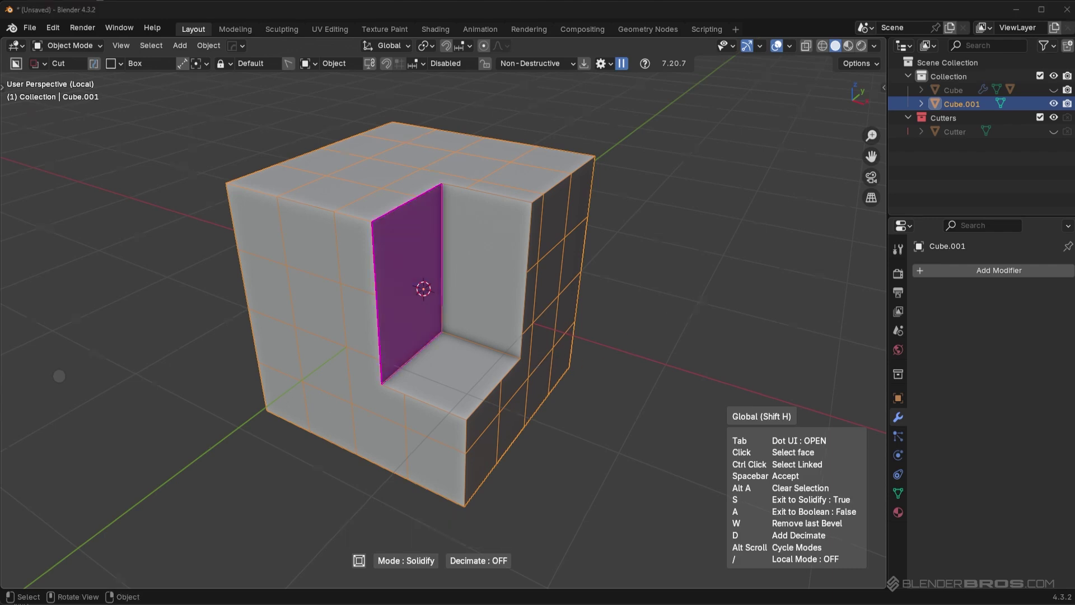
middle_drag(661, 314, 544, 275)
key(space)
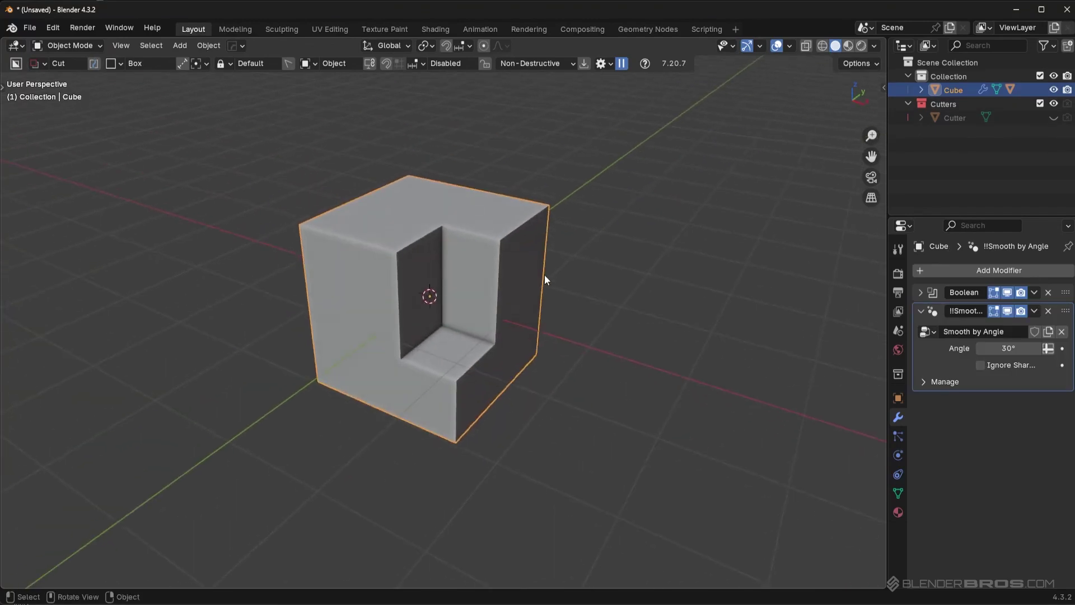
Duplicate the notched cube four times and place the copies around the original.
scroll(544, 274, down, 3)
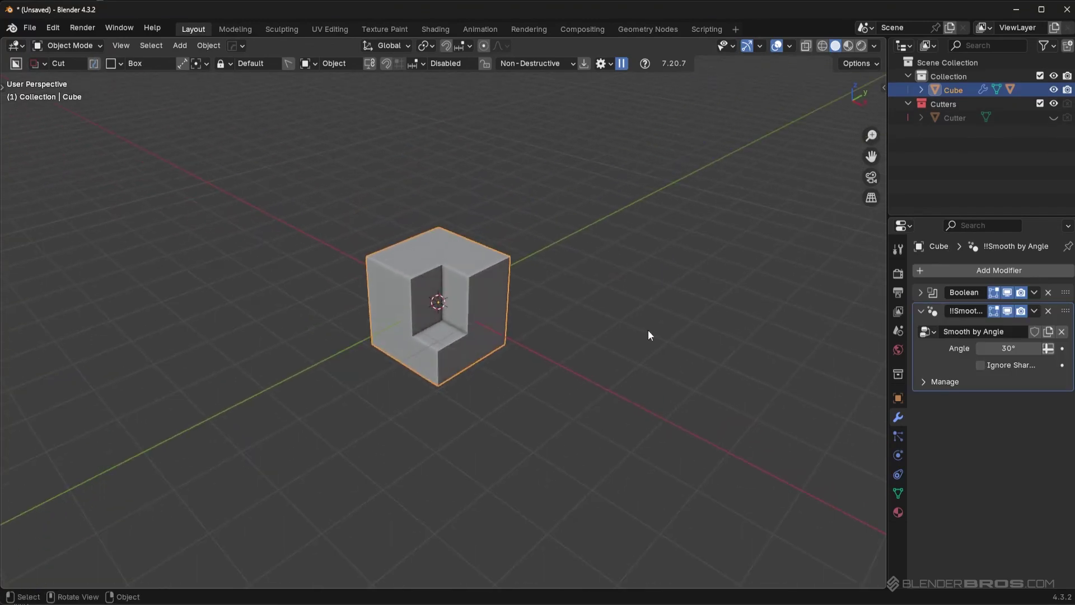
key(shift+d)
click(498, 255)
key(shift+d)
click(580, 499)
key(shift+d)
click(743, 229)
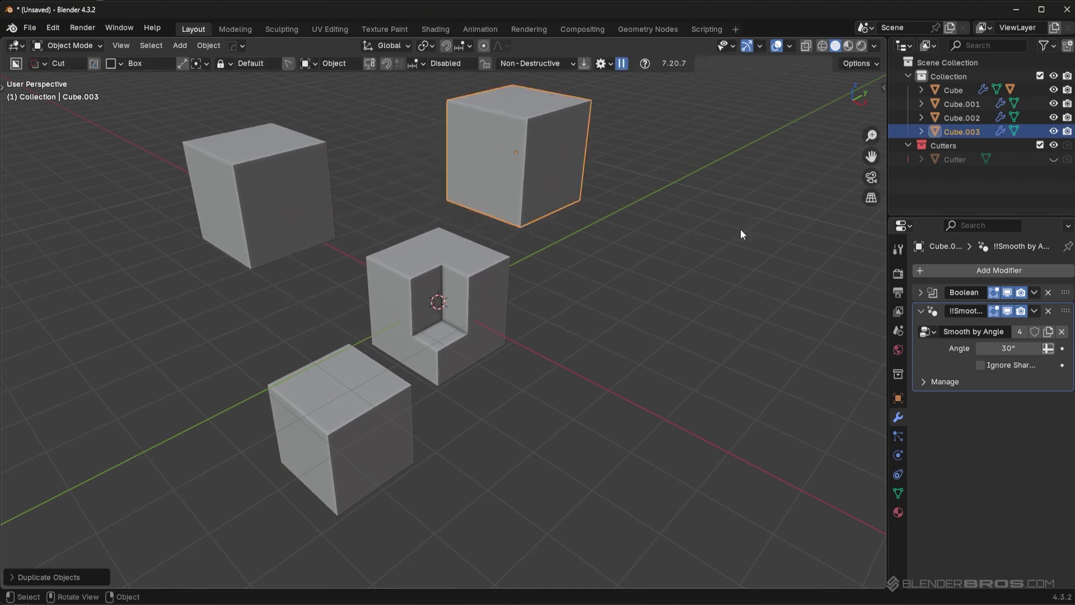
key(shift+d)
click(708, 461)
Select the original notched cube among the copies and start Face Extract on it.
scroll(480, 285, up, 6)
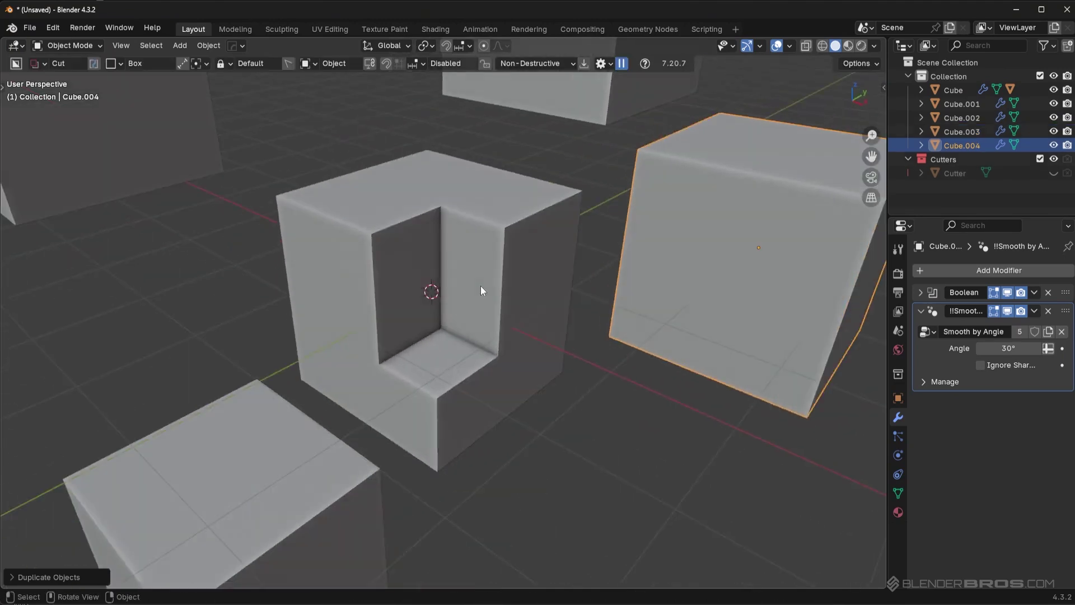
middle_drag(480, 285, 503, 283)
scroll(503, 284, down, 3)
scroll(492, 283, up, 2)
click(441, 283)
middle_drag(536, 348, 525, 329)
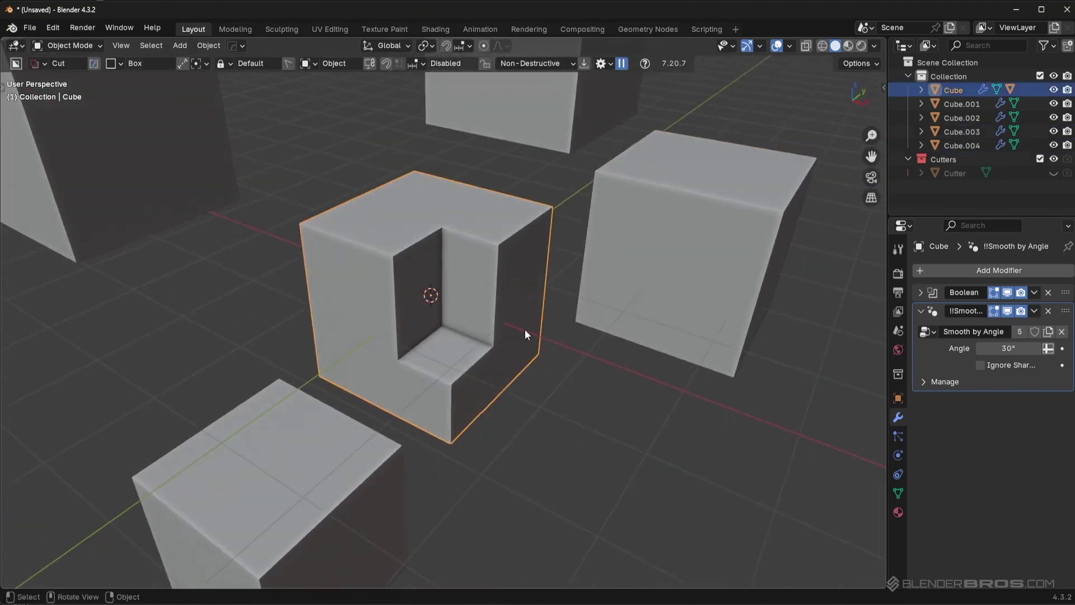
key(q)
click(609, 483)
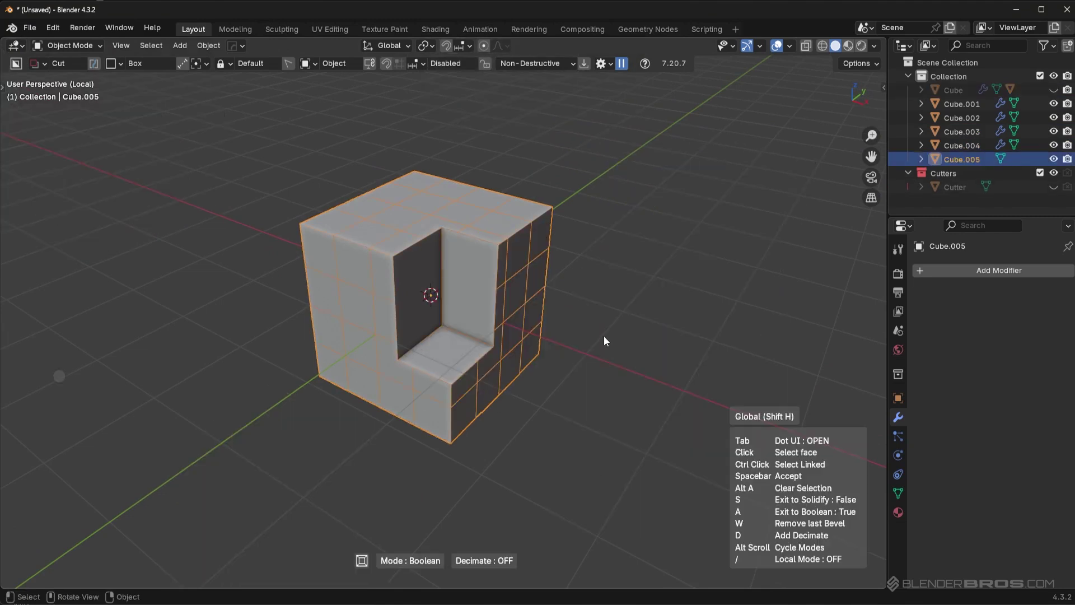
middle_drag(604, 338, 569, 300)
Toggle Face Extract's Local Mode several times, leaving it ON to show the surrounding cubes.
key(slash)
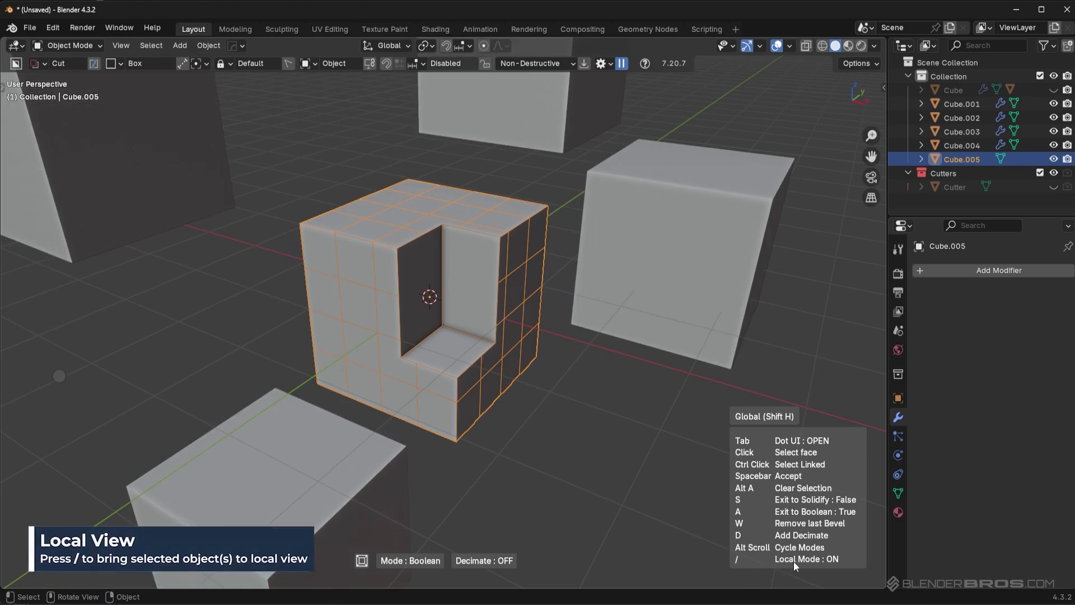
key(slash)
key(slash)
key(slash)
key(slash)
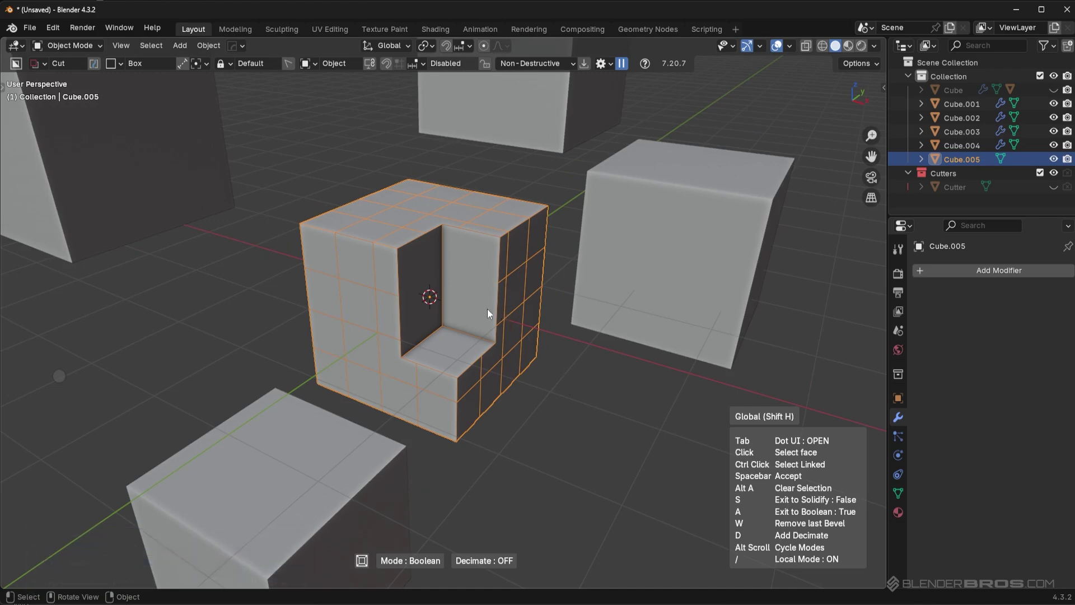
scroll(487, 308, down, 4)
scroll(499, 315, up, 2)
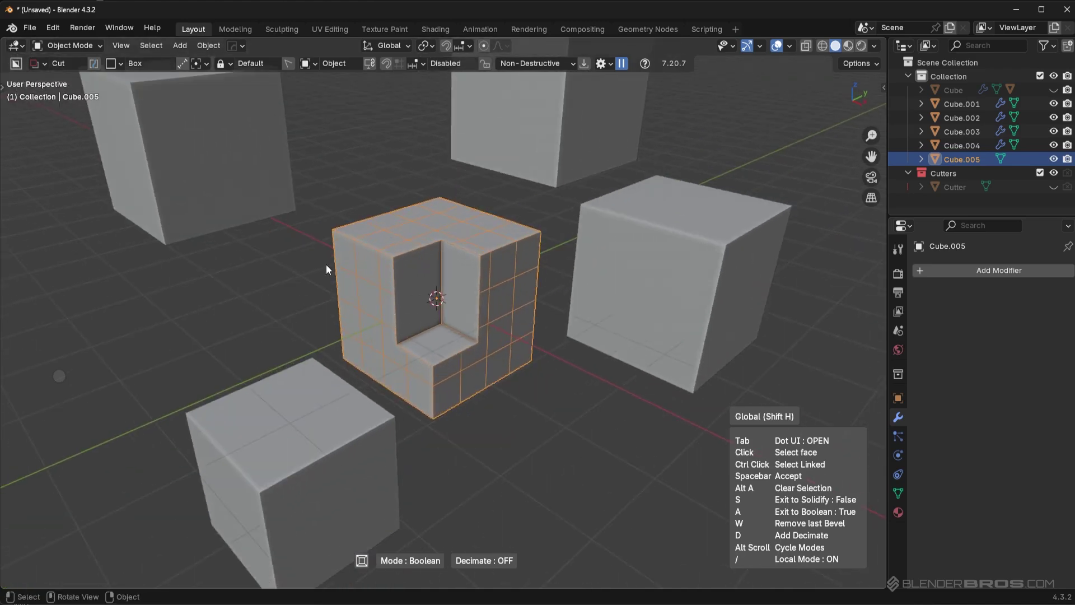
Turn Local Mode OFF and back ON while comparing the isolated notched cube with the full scene.
key(slash)
scroll(465, 358, up, 4)
scroll(388, 253, down, 3)
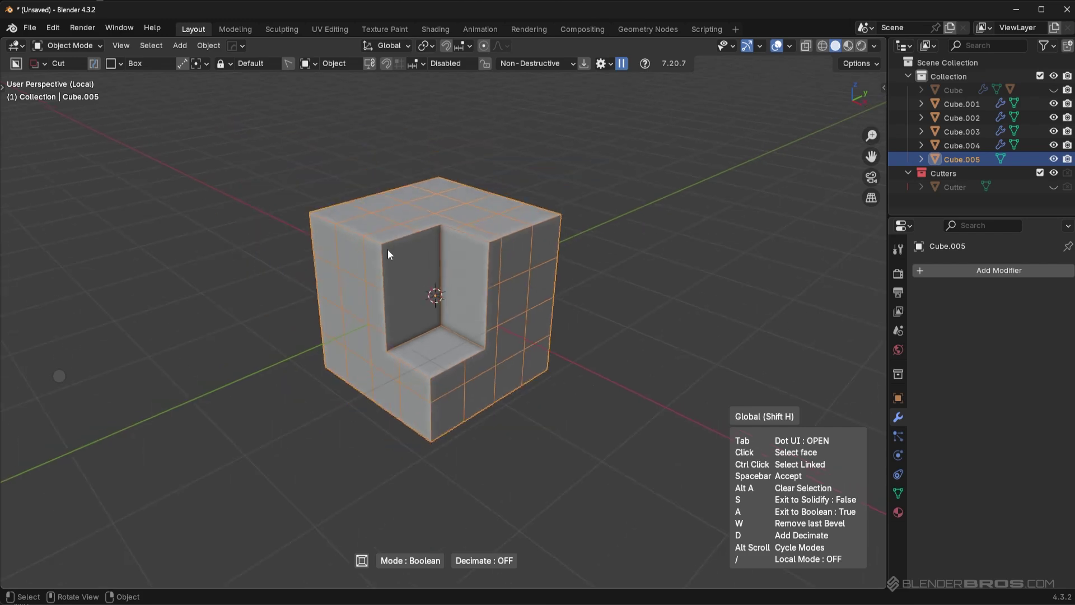
key(slash)
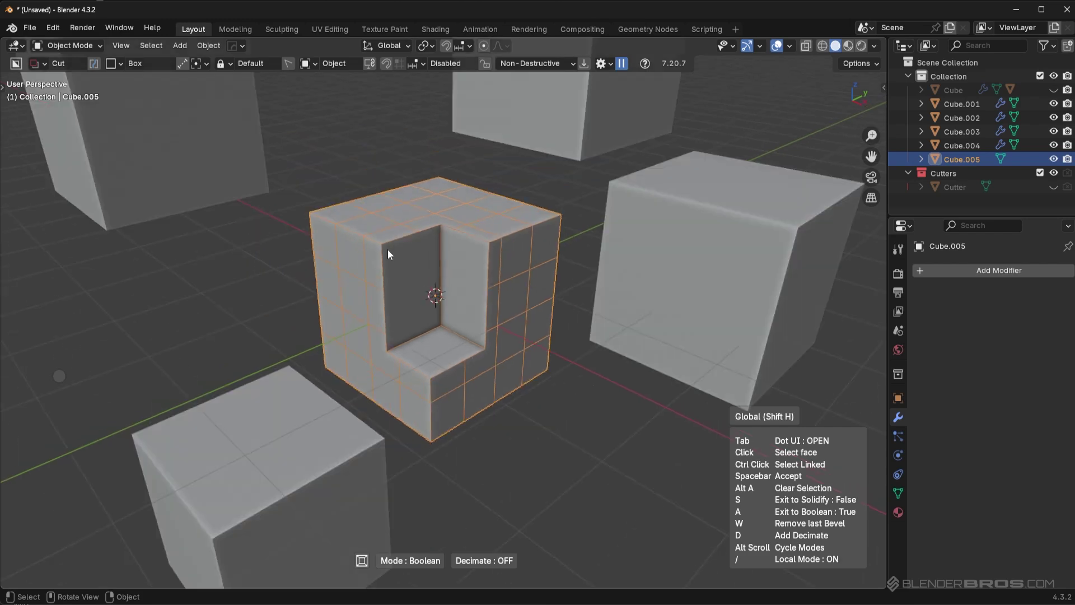
scroll(428, 288, up, 3)
middle_drag(406, 233, 402, 249)
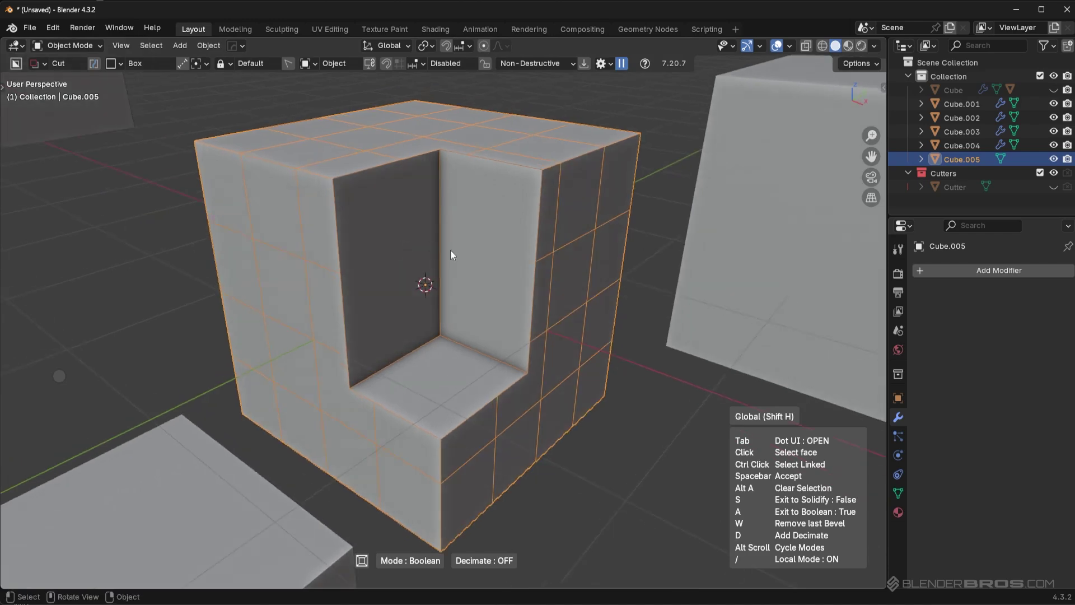
middle_drag(415, 293, 402, 297)
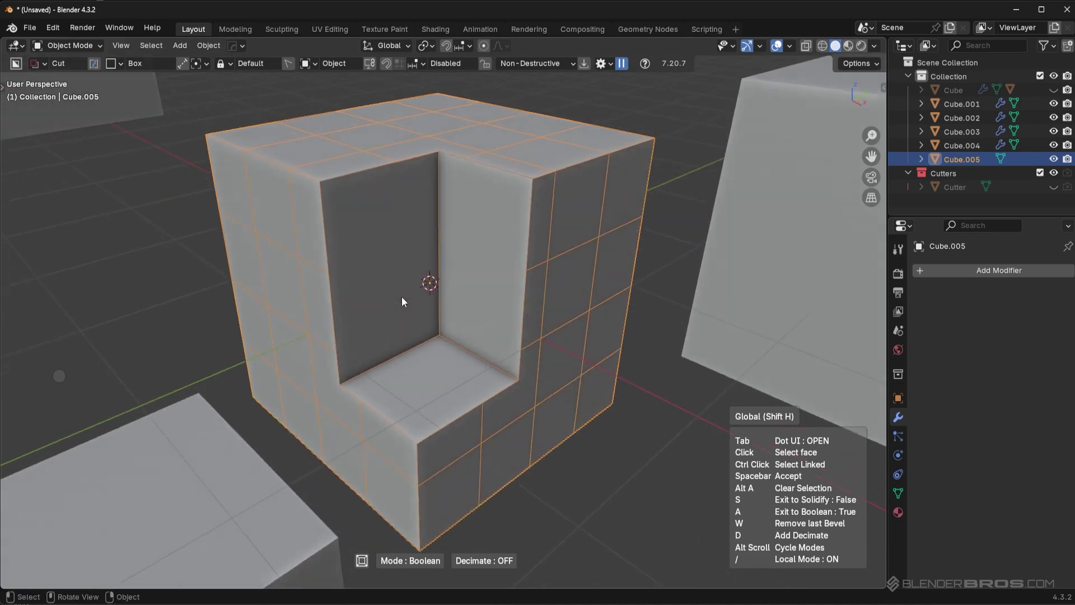
scroll(402, 298, down, 3)
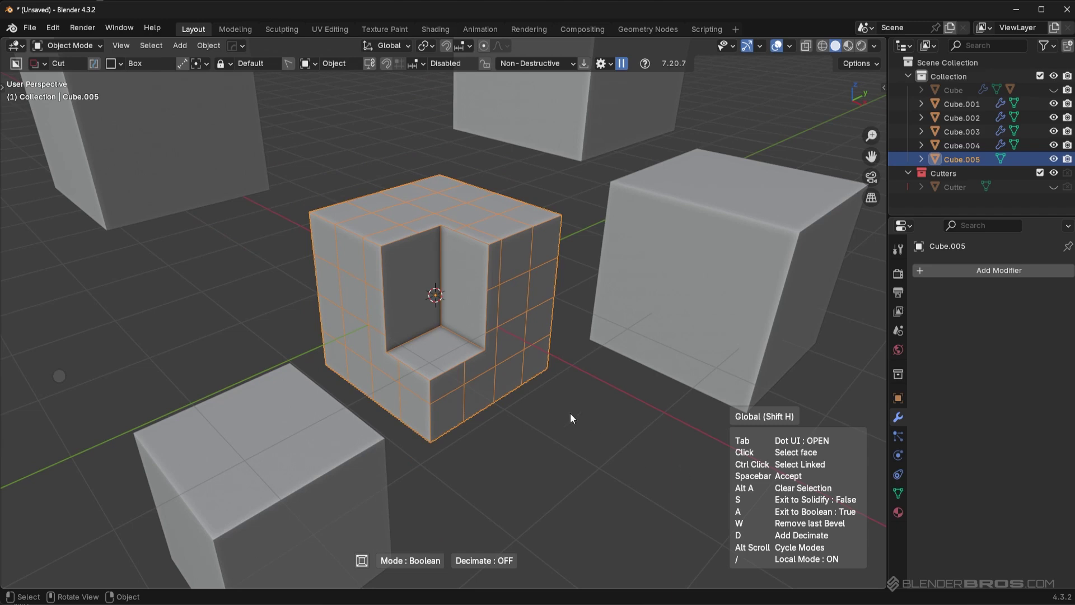
Set Local Mode to OFF to isolate the notched cube from the surrounding copies.
key(slash)
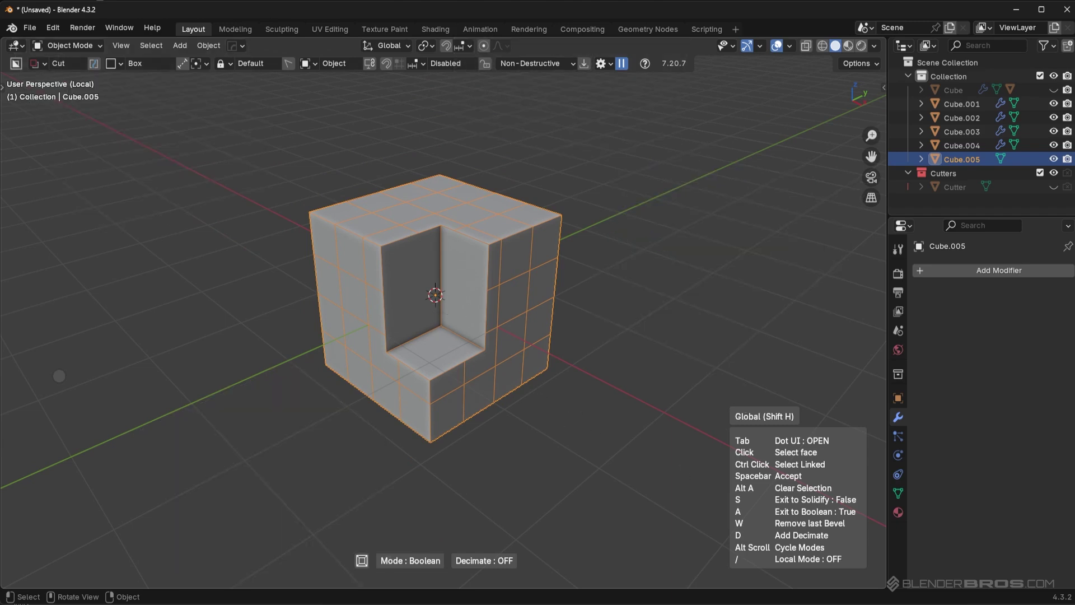
middle_drag(564, 309, 571, 302)
scroll(571, 303, down, 1)
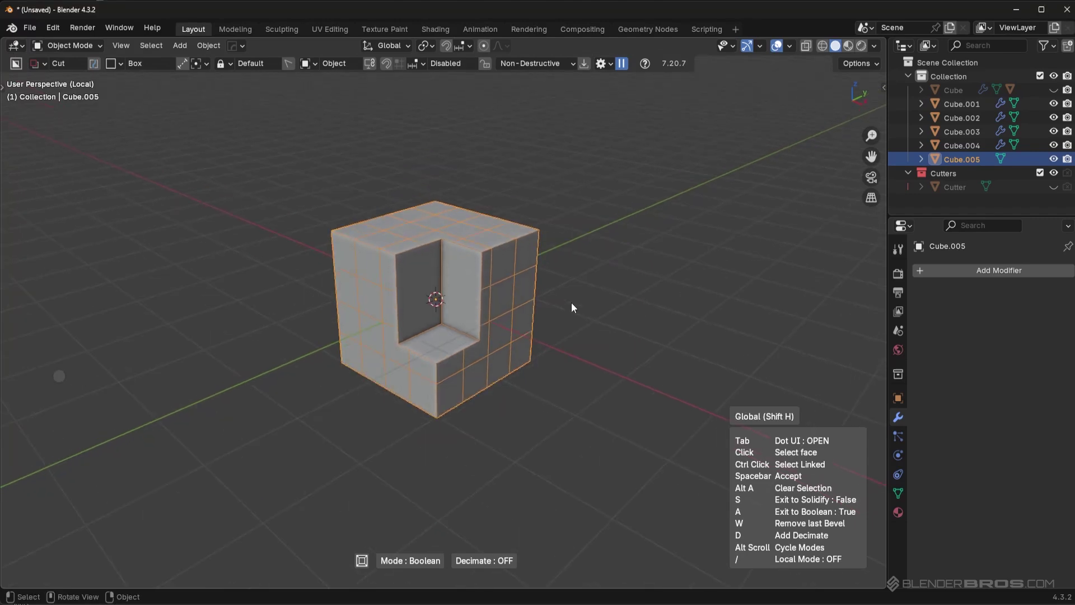
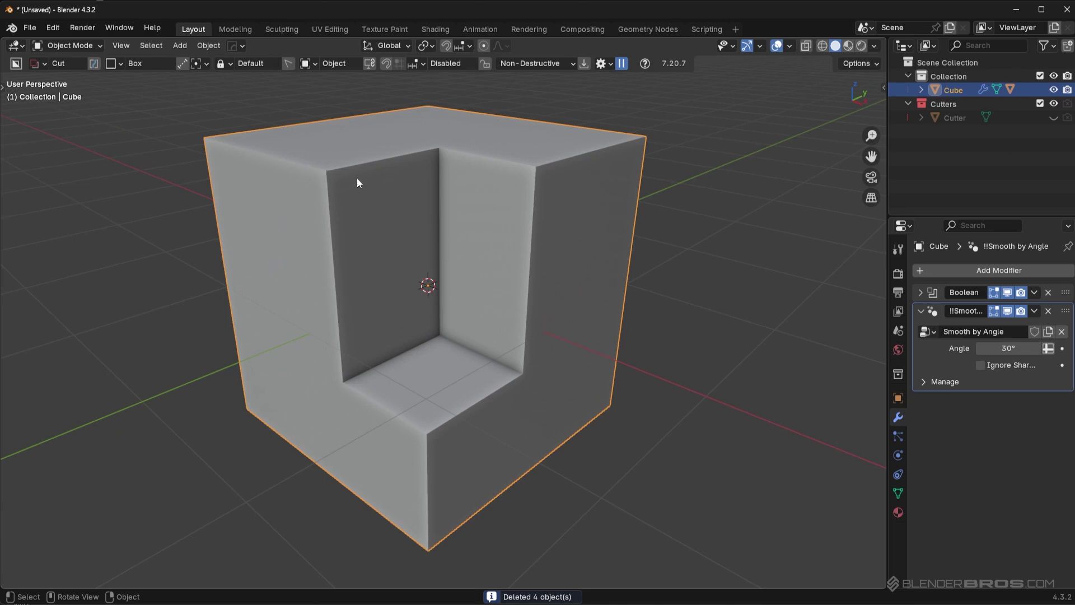
middle_drag(522, 243, 527, 250)
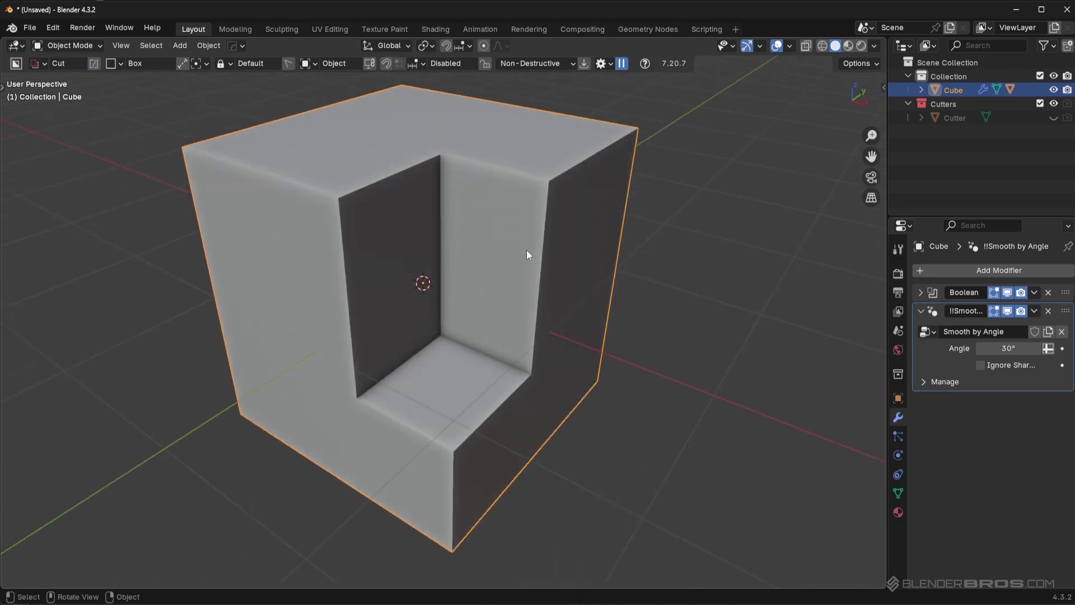
scroll(526, 250, down, 3)
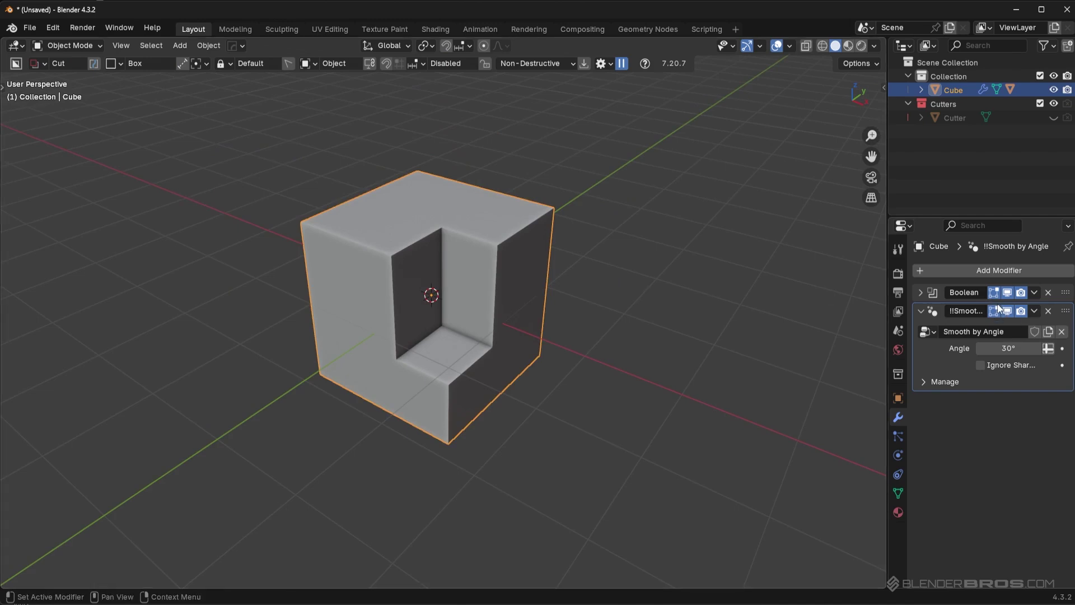
click(1034, 292)
click(963, 308)
key(Tab)
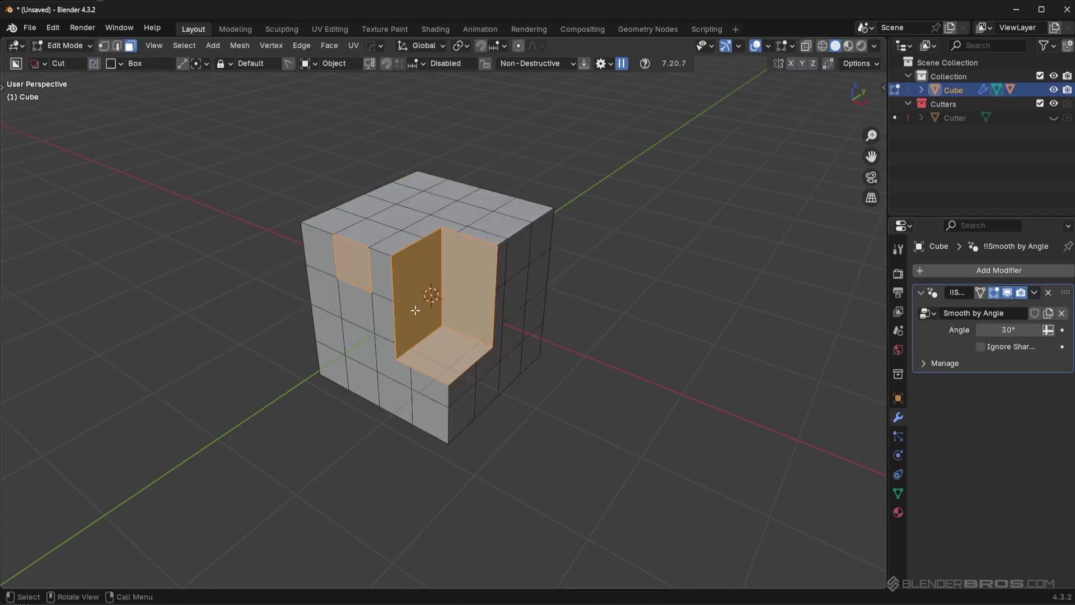
key(ctrl+z)
key(ctrl+z)
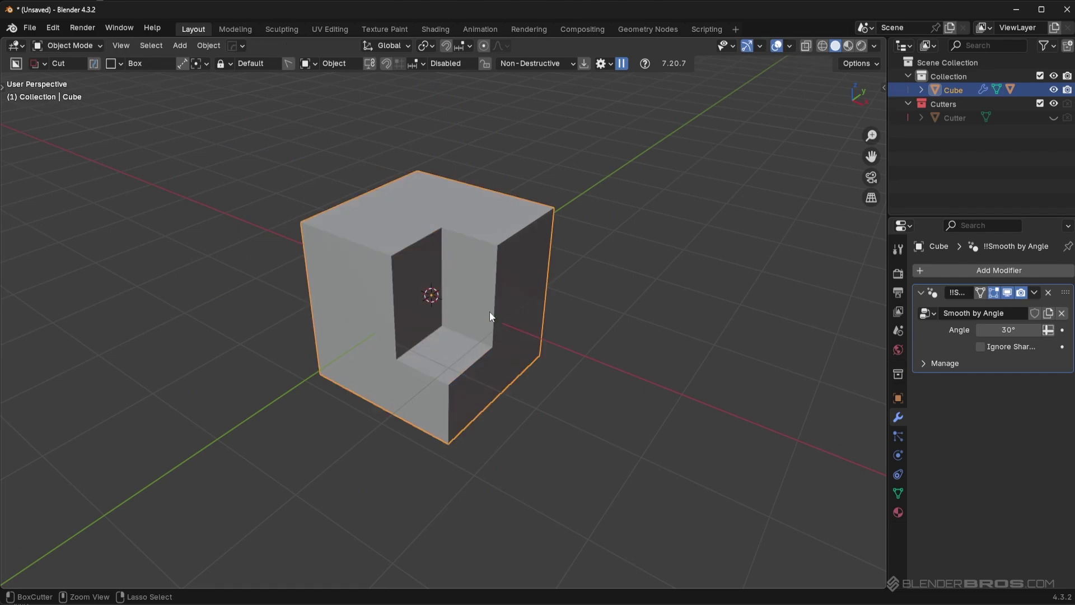
key(ctrl+z)
Duplicate the notched cube in place and apply the Boolean modifier on the duplicate.
key(shift+d)
key(Escape)
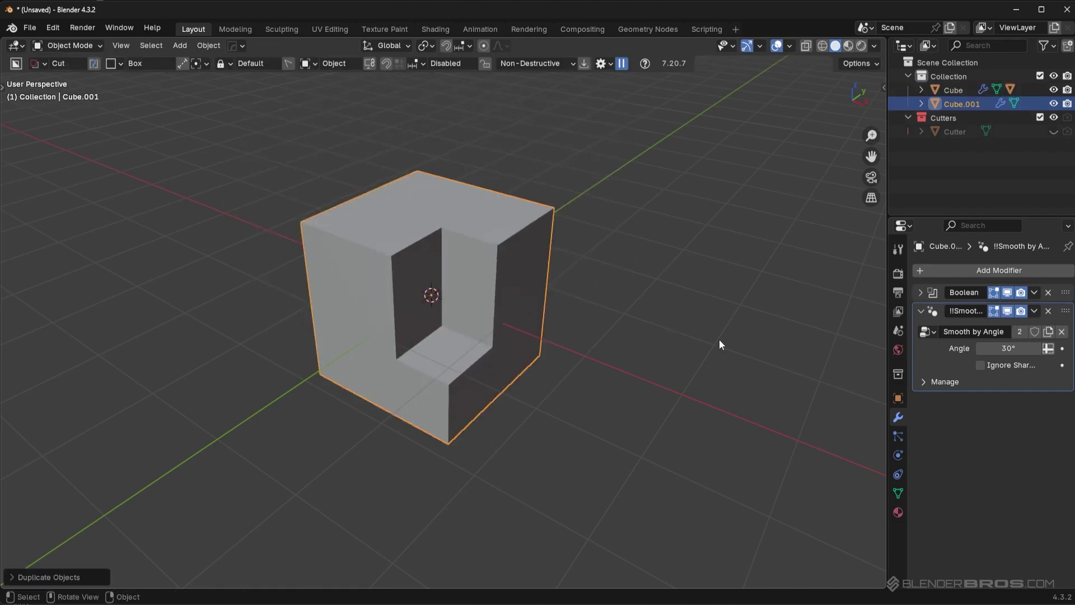
click(1034, 292)
click(1012, 309)
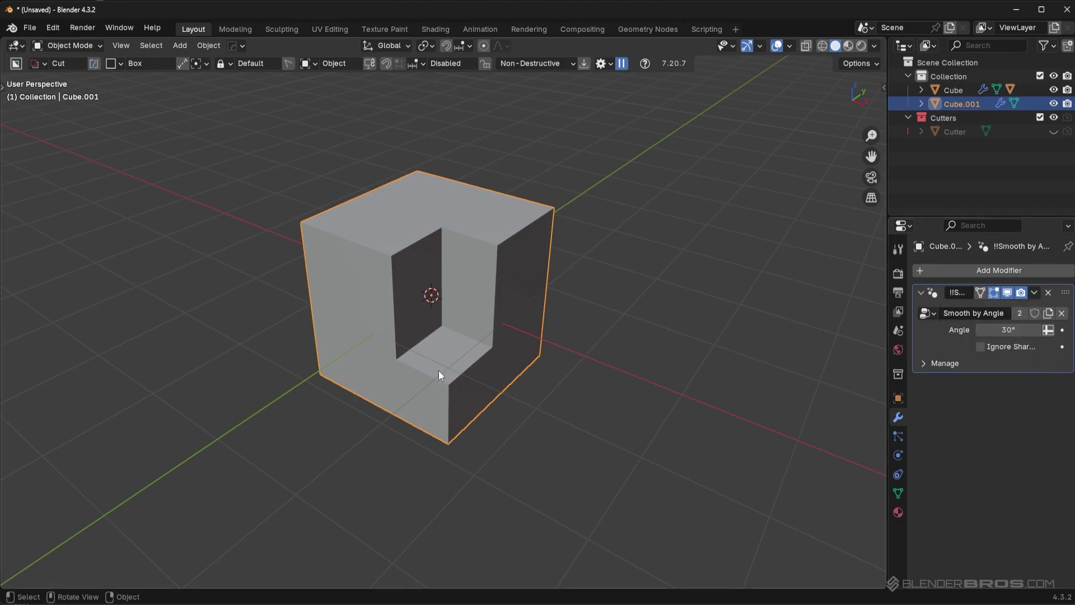
In the duplicate's mesh, keep only the notch's tall inner wall face by deleting all the other geometry.
key(Tab)
click(413, 293)
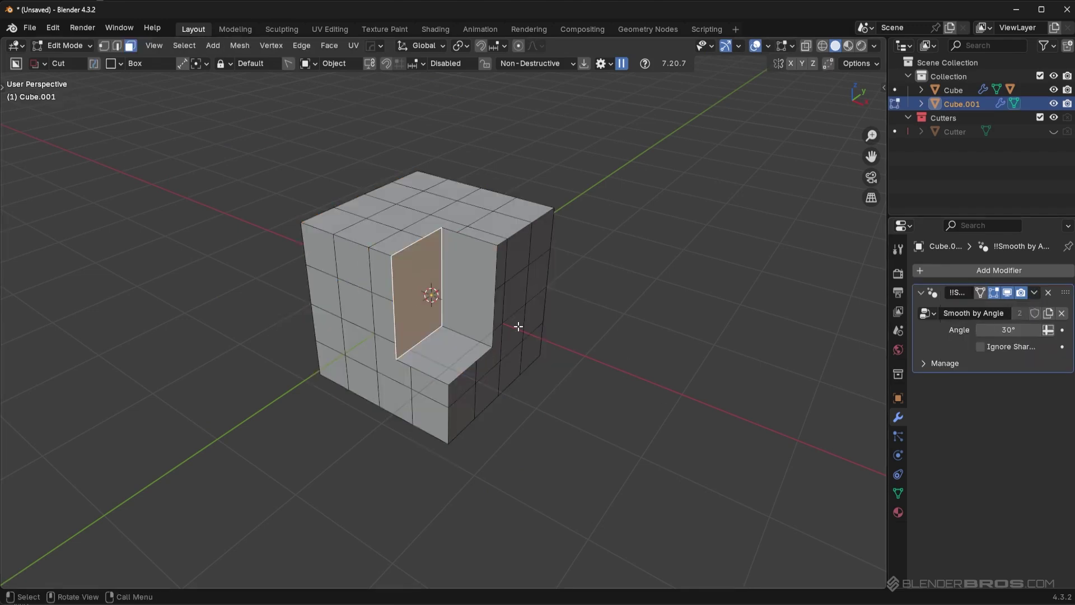
key(ctrl+i)
key(x)
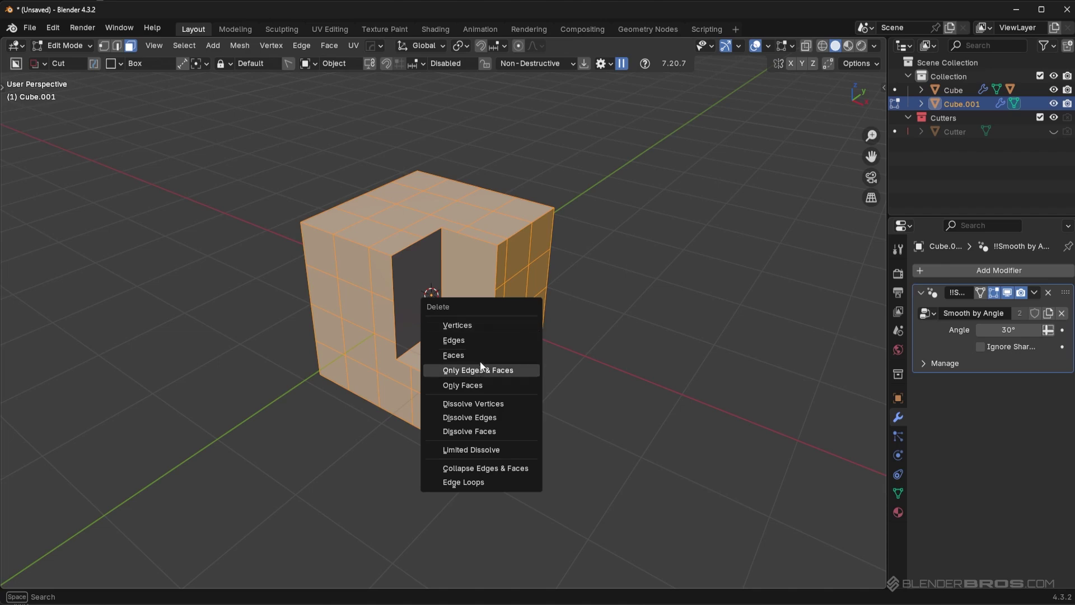
click(478, 370)
Extrude the remaining wall face about 0.6 m into the notch and return to Object Mode.
key(a)
key(e)
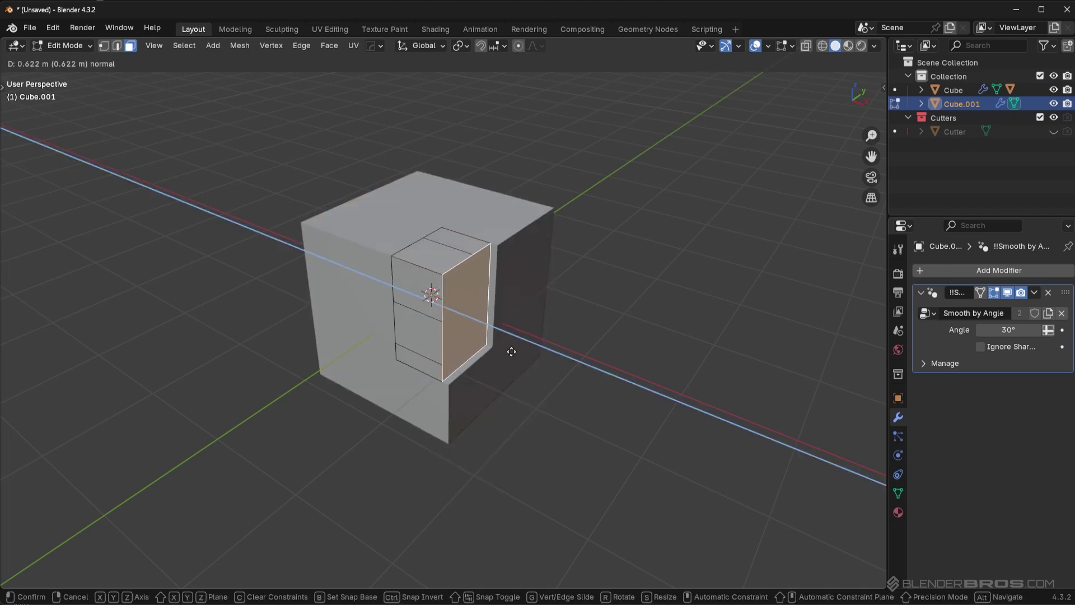
click(511, 352)
key(Tab)
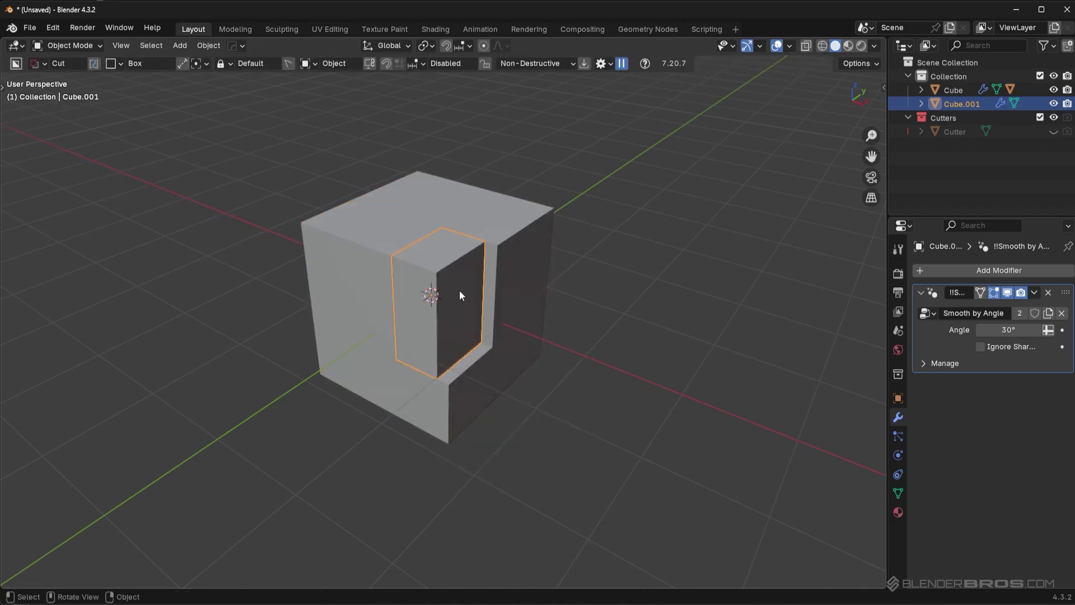
Inspect the leftover edges on the extruded block's mesh and compare them with the edge grid of the original notched cube.
middle_drag(449, 301, 392, 324)
middle_drag(493, 327, 411, 336)
key(Tab)
scroll(500, 359, up, 4)
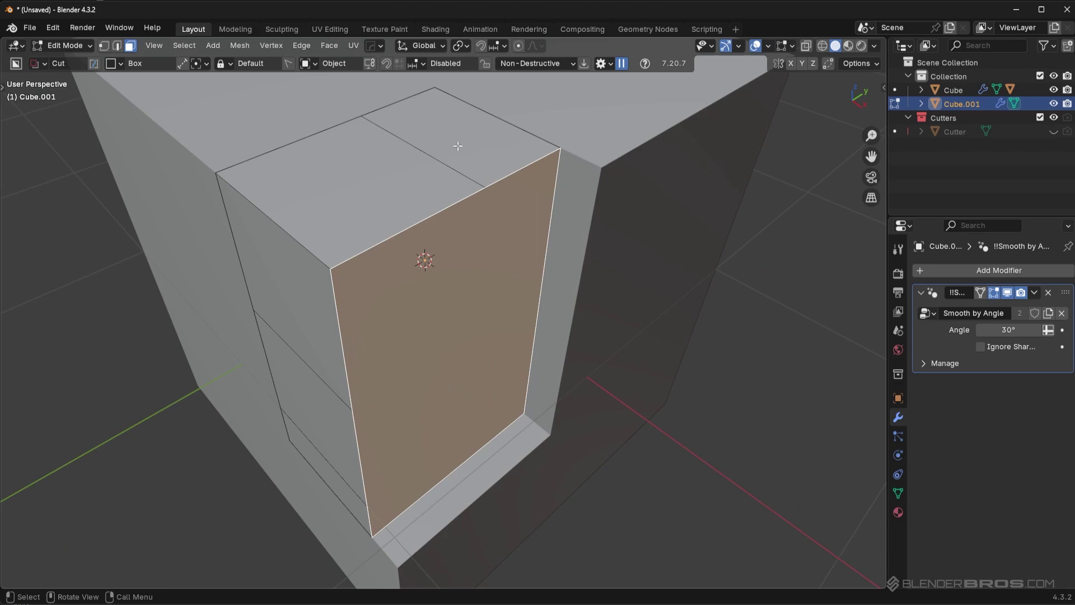
scroll(440, 158, down, 3)
key(Tab)
click(442, 288)
click(431, 219)
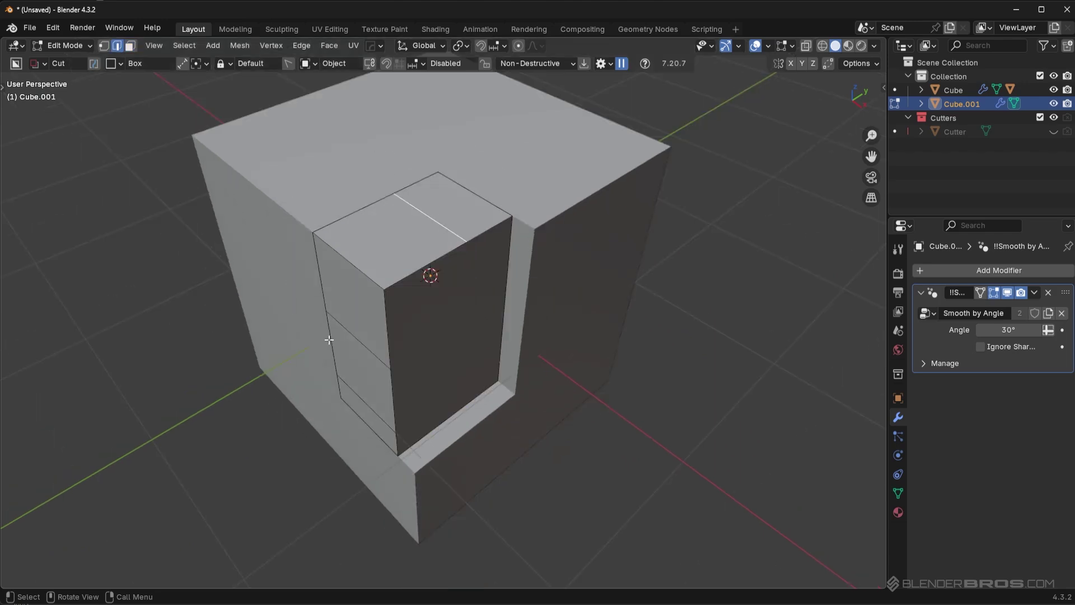
key(Tab)
click(338, 160)
key(Tab)
click(338, 153)
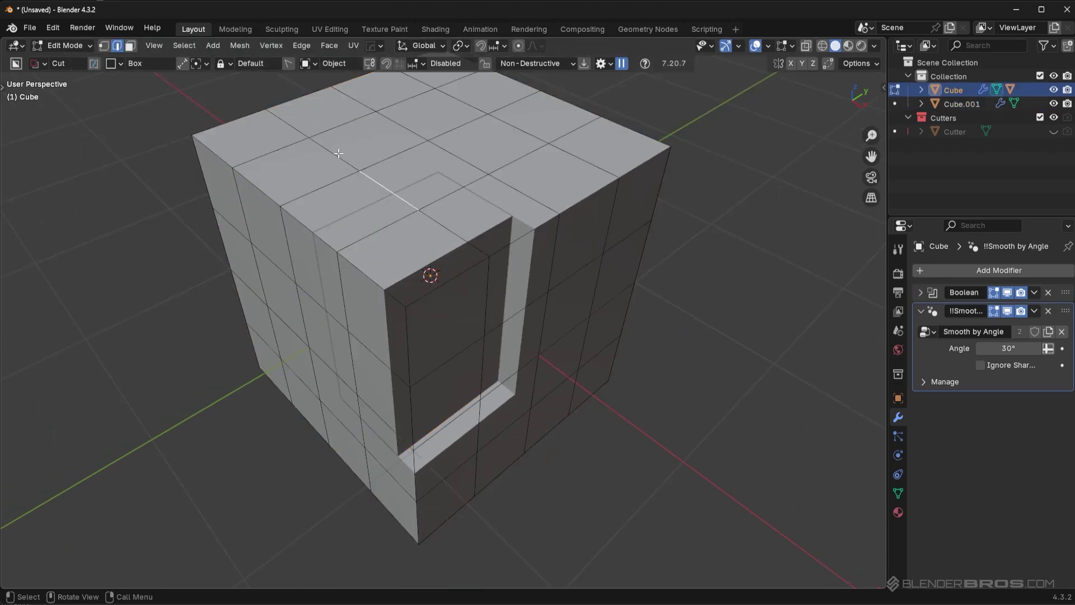
key(Tab)
click(381, 290)
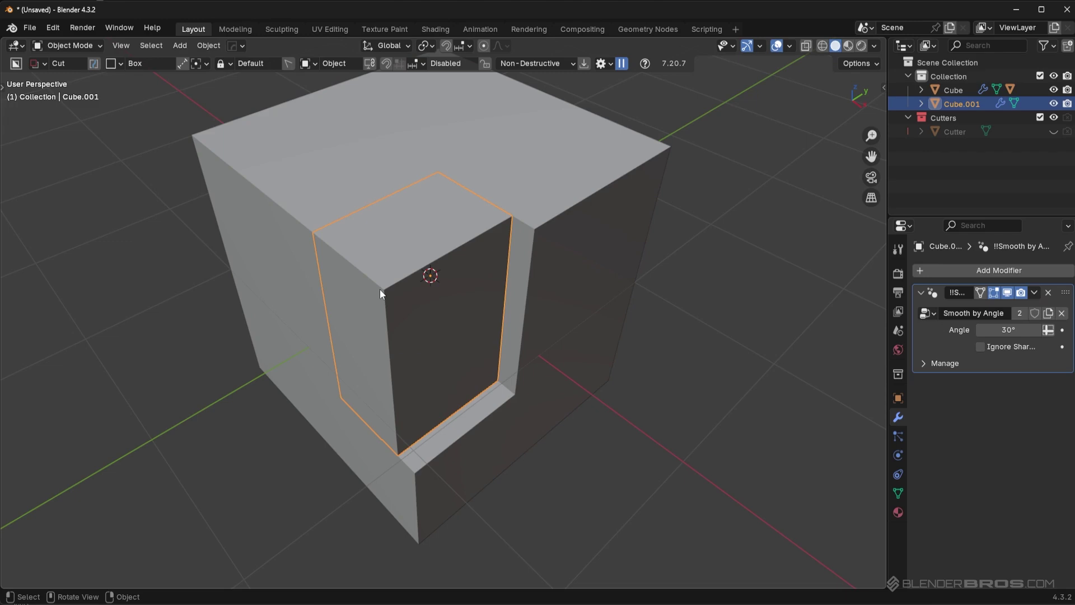
Delete the extruded block and select the original notched cube.
scroll(566, 318, down, 4)
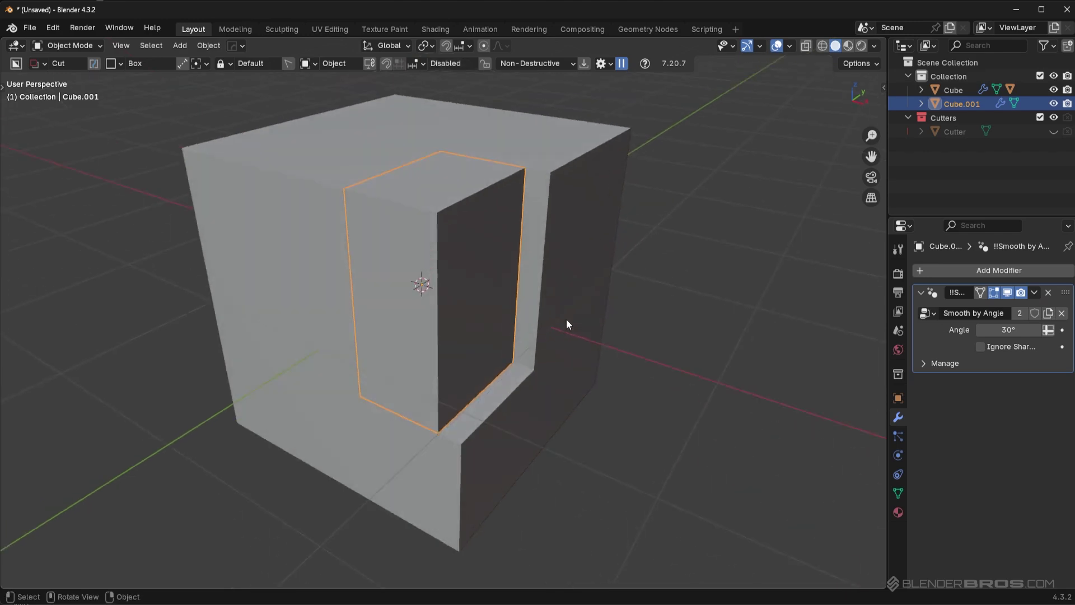
key(Delete)
click(430, 303)
Try extracting the notch's tall inner wall face as a separate object using Face Extract in Extract mode.
key(q)
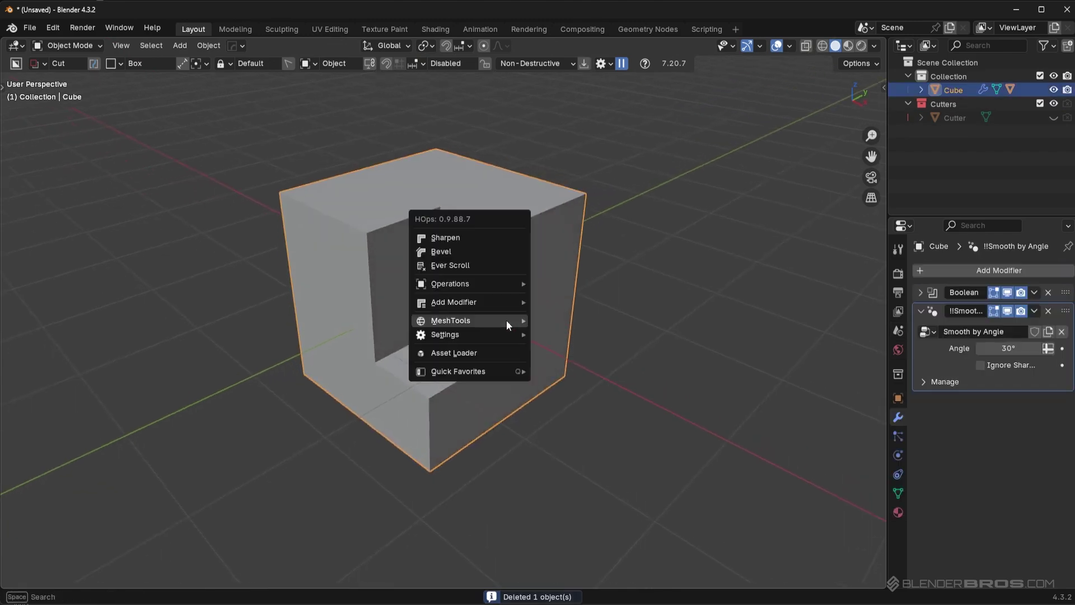
mouse_move(506, 320)
click(599, 482)
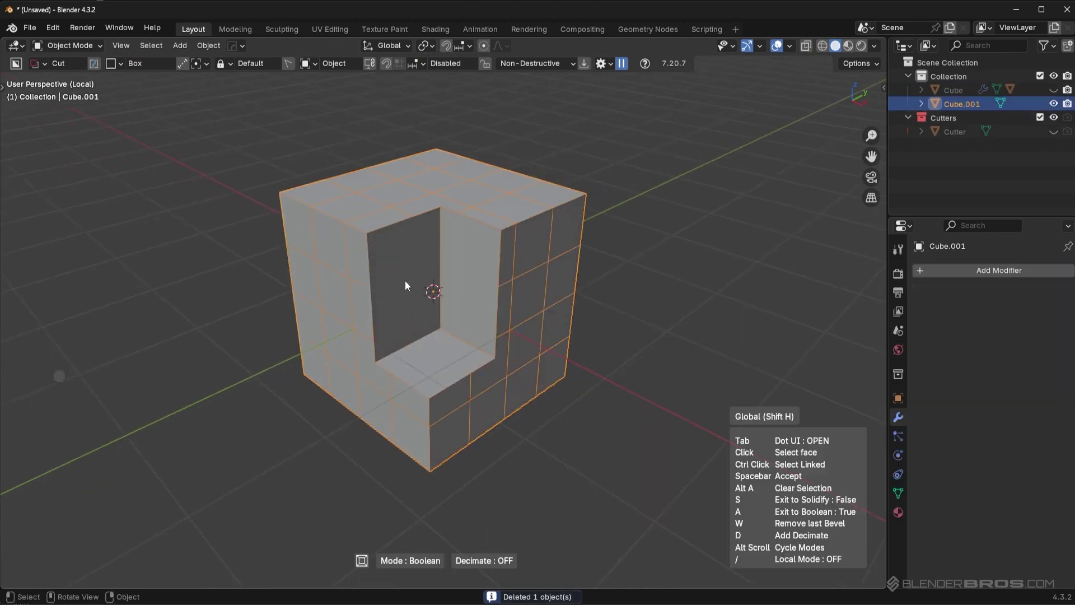
click(411, 271)
key(Tab)
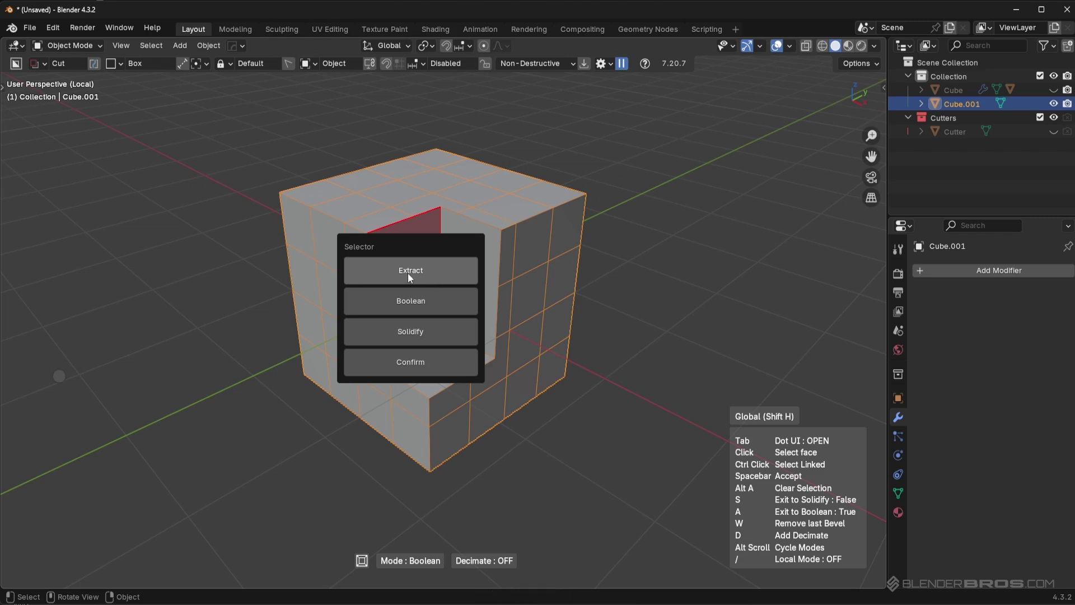
click(409, 272)
key(space)
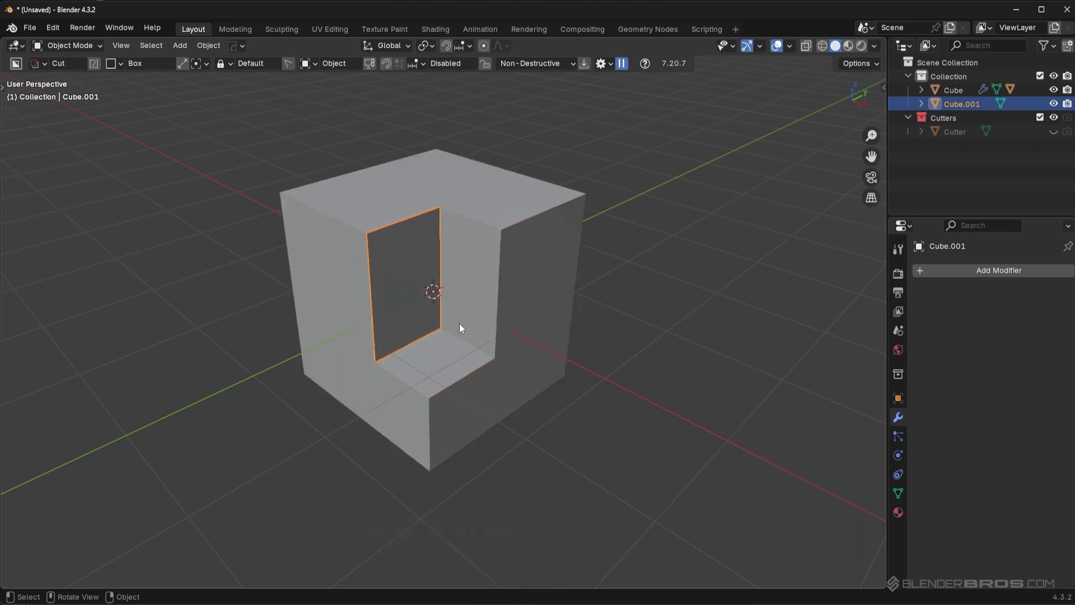
key(ctrl+z)
Run Face Extract on the notch's tall inner wall face in Solidify mode and accept the resulting piece.
key(q)
mouse_move(429, 314)
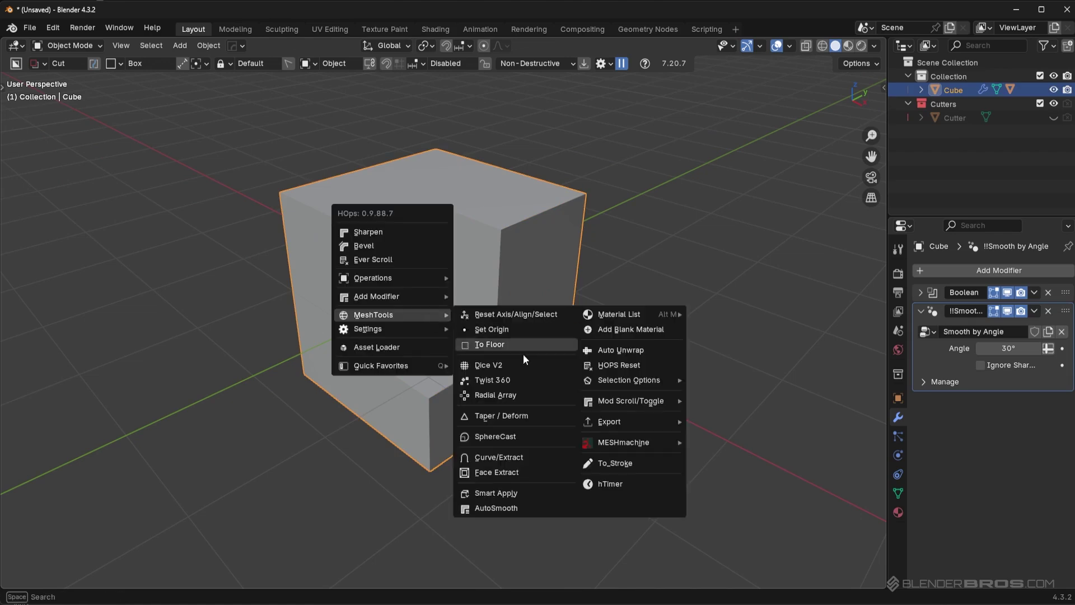
click(511, 471)
click(415, 274)
right_click(542, 310)
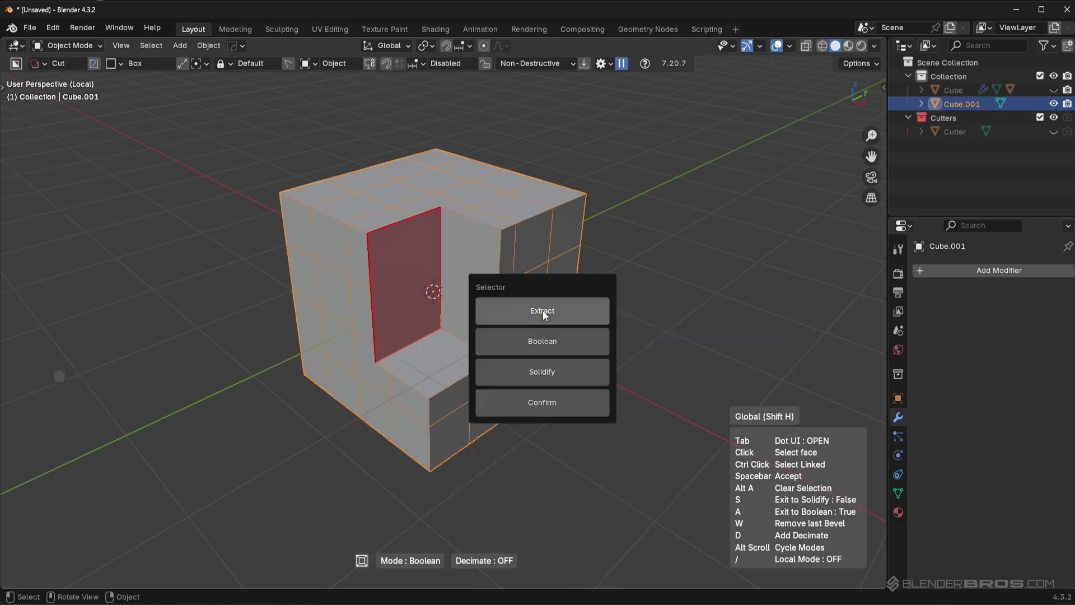
click(555, 375)
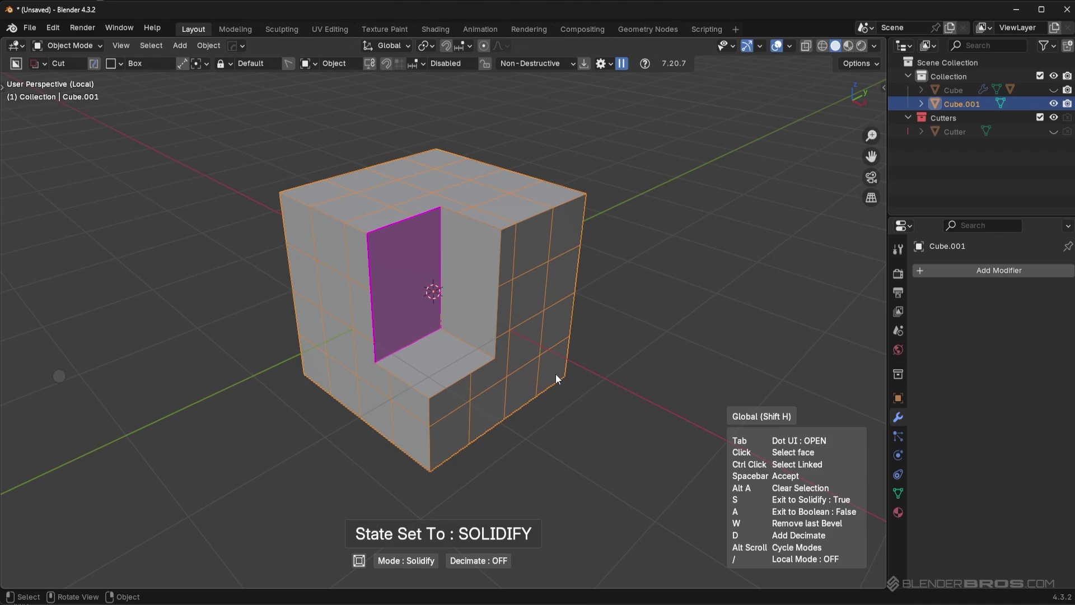
key(space)
click(705, 373)
Delete the solidified face piece and select the original notched cube.
right_click(511, 295)
click(511, 294)
middle_drag(431, 230, 464, 260)
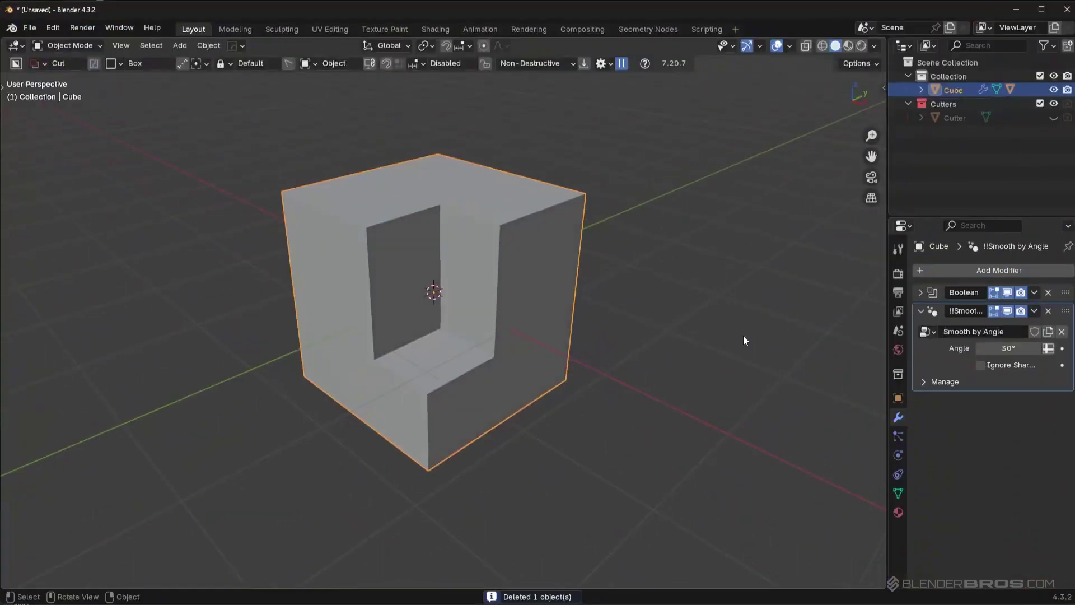
middle_drag(744, 335, 733, 332)
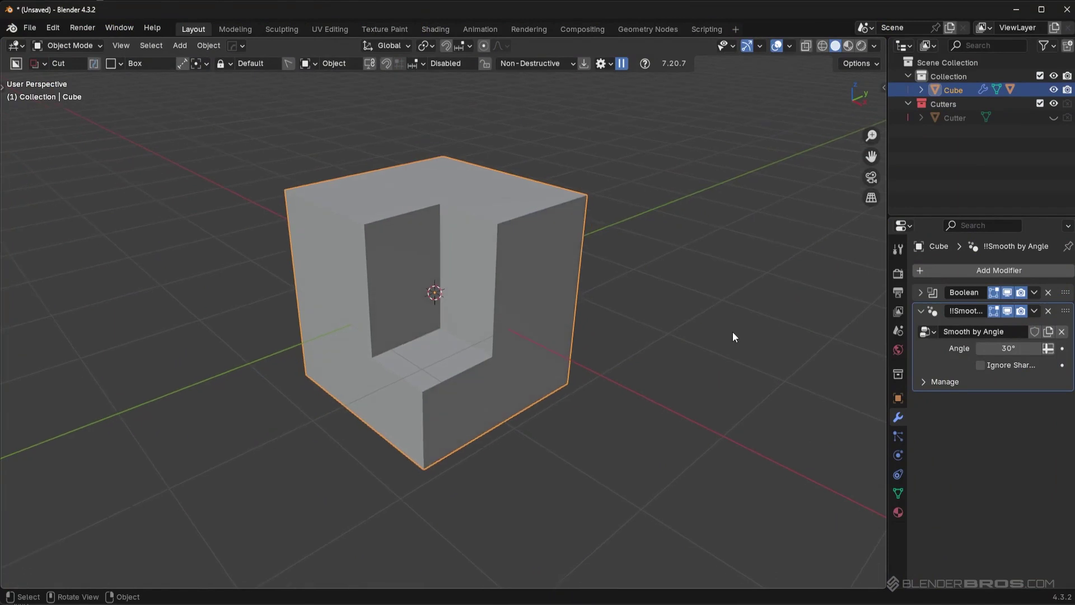
Turn on cavity shading in the viewport to emphasise the notched cube's edges.
key(alt+v)
click(732, 332)
middle_drag(690, 283, 710, 290)
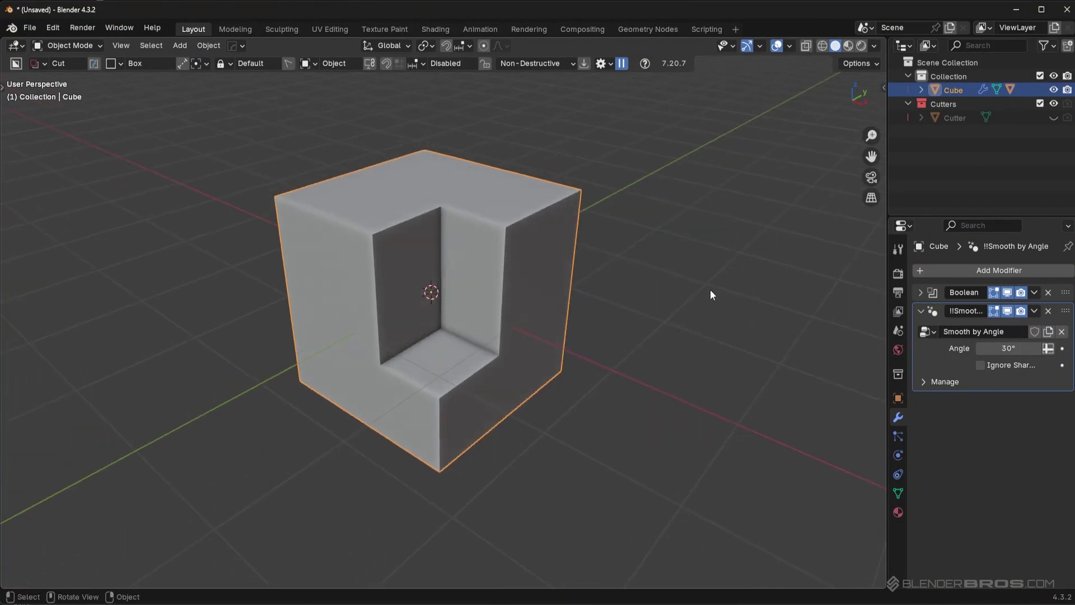